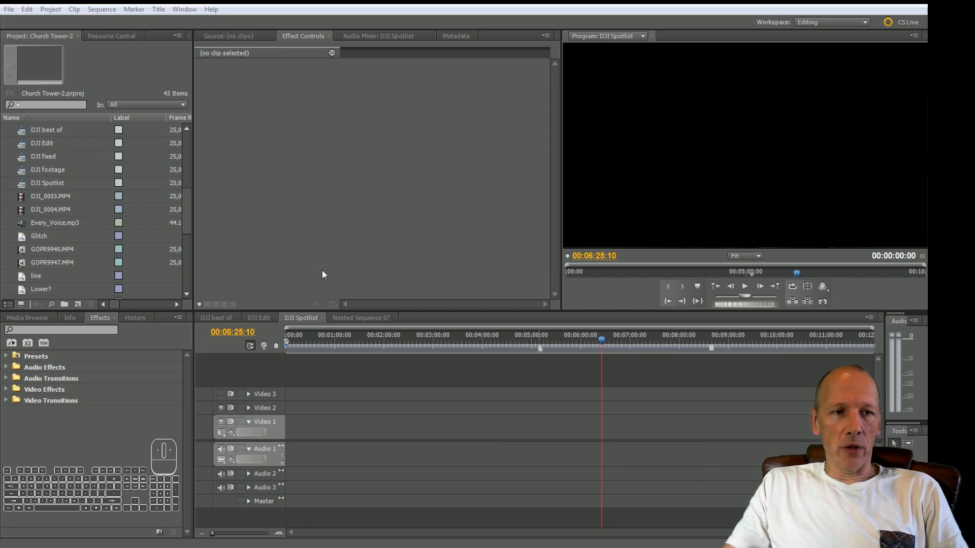
Step: Place DJI_0003.MP4 at the start of Video 1 in the DJI Spotlist sequence, with DJI_0004.MP4 directly behind it
click(187, 226)
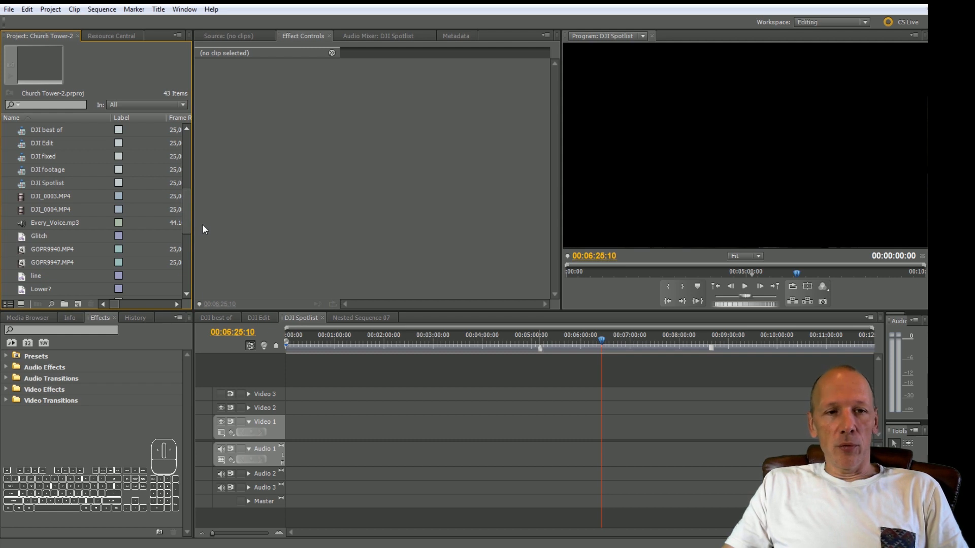
drag(188, 225, 236, 312)
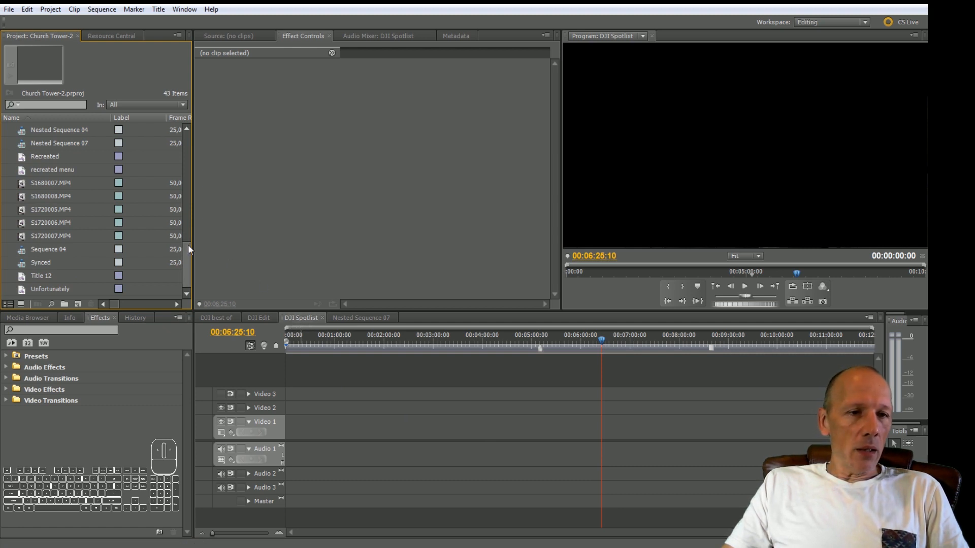
drag(185, 260, 183, 199)
drag(43, 210, 288, 425)
drag(57, 223, 694, 429)
Step: Set the motion scale of the DJI_0003.MP4 clip on Video 1 to 50
click(392, 421)
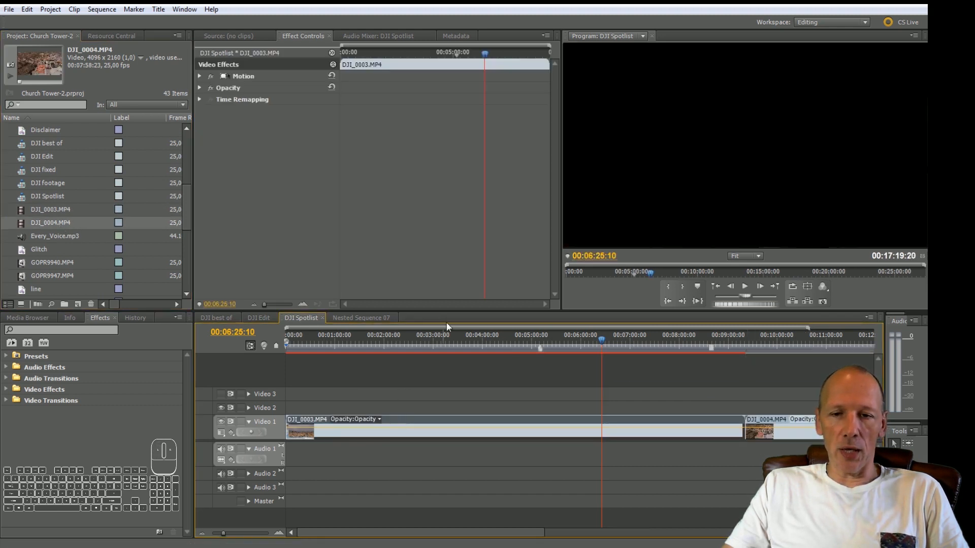
click(200, 77)
click(272, 99)
text(50)
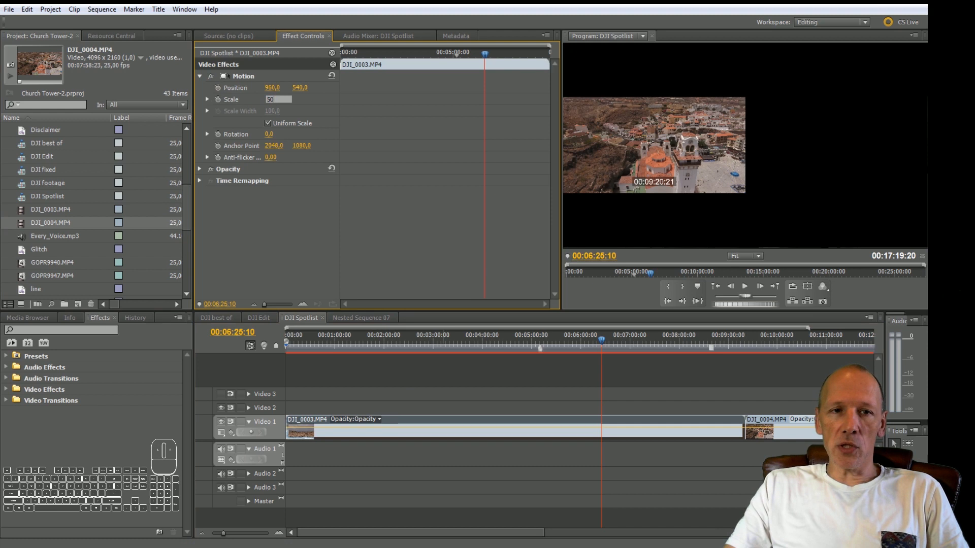
key(Return)
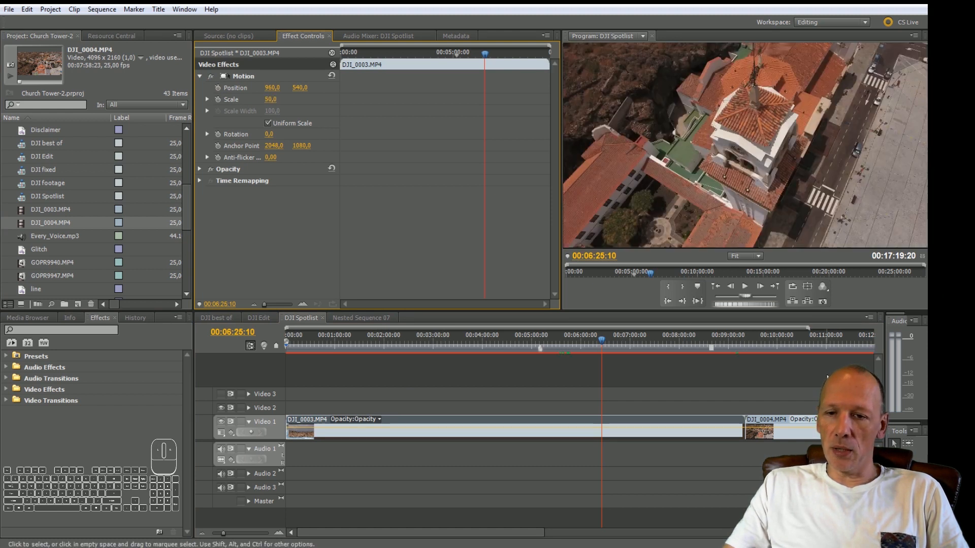
Step: Set the motion scale of the DJI_0004.MP4 clip on Video 1 to 50
click(832, 430)
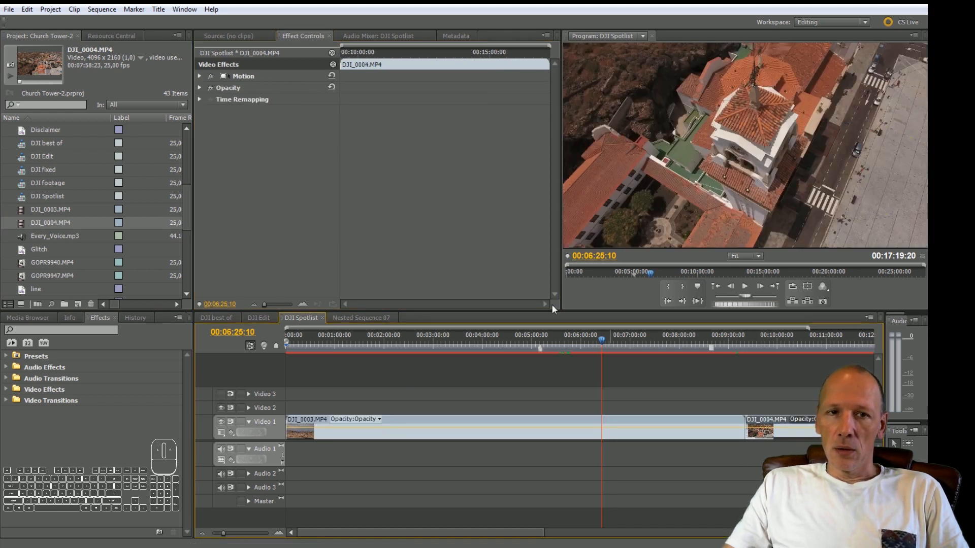
click(199, 76)
click(272, 100)
text(50)
key(Return)
Step: Review the opening footage and split the DJI_0003.MP4 clip at 00:01:29:11 with the Razor tool
key(Home)
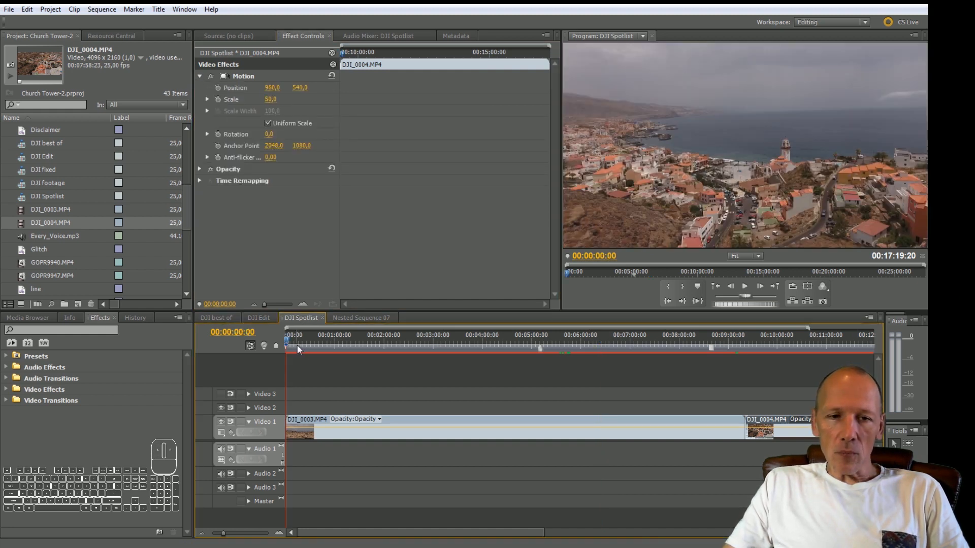
drag(288, 340, 338, 342)
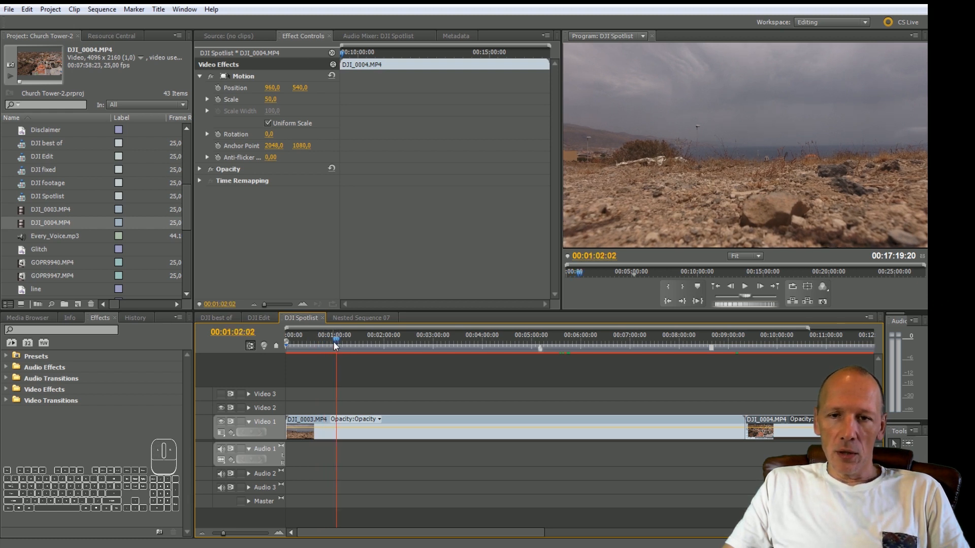
key(space)
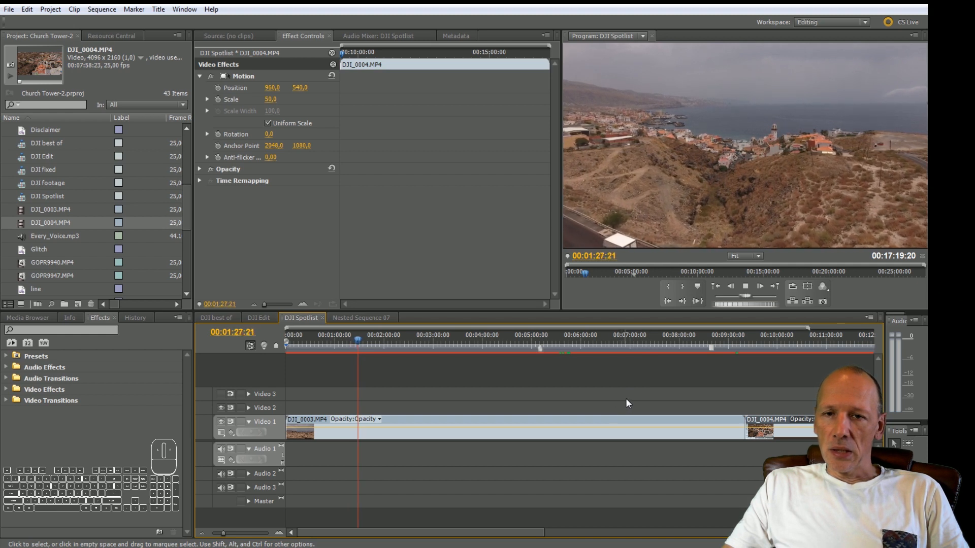
key(space)
key(Left)
key(Left)
key(Left)
key(Left)
key(Left)
key(Left)
key(Left)
key(Left)
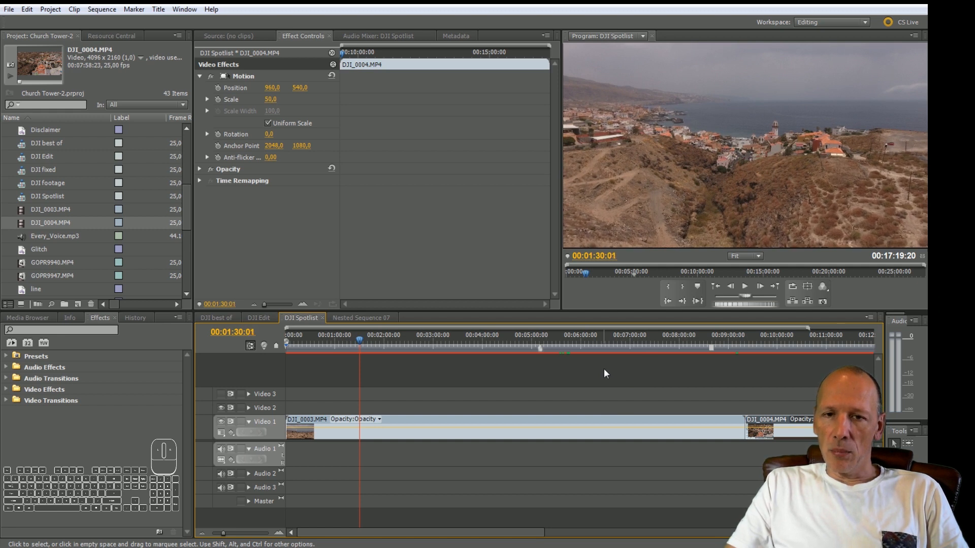
key(Left)
key(Left)
key(Left)
key(Left)
key(Left)
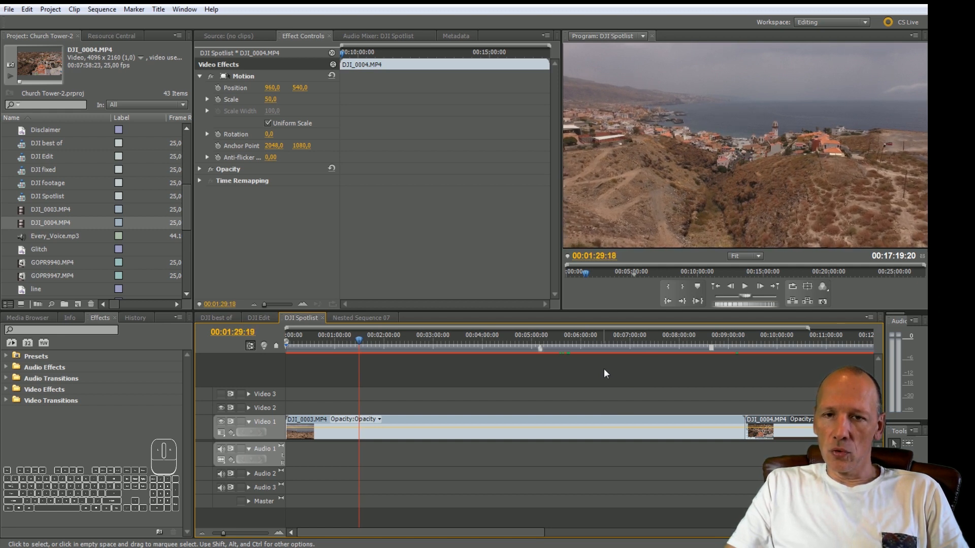
key(Left)
key(Left)
key(Left)
key(Left)
key(Left)
key(Left)
key(Left)
key(Left)
key(Left)
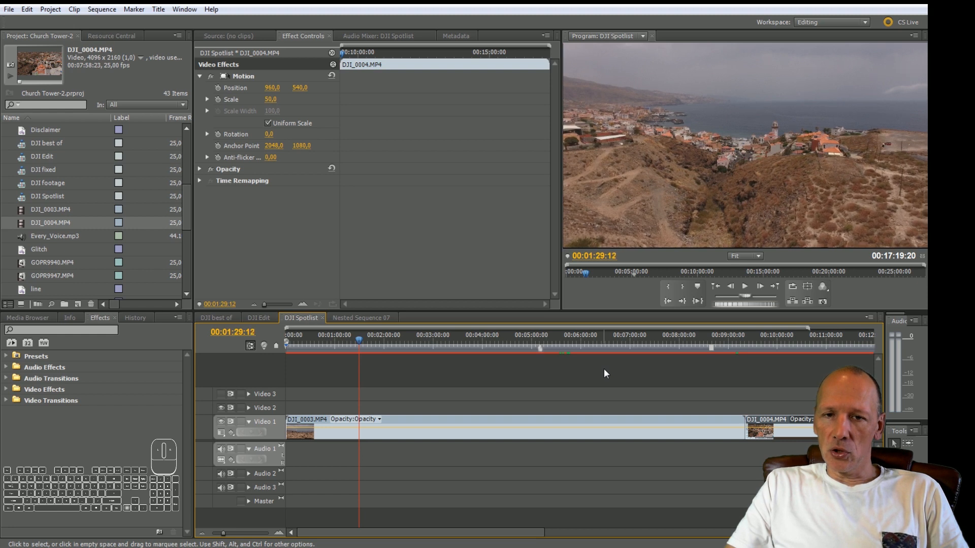
key(Right)
key(Right)
key(Right)
key(Right)
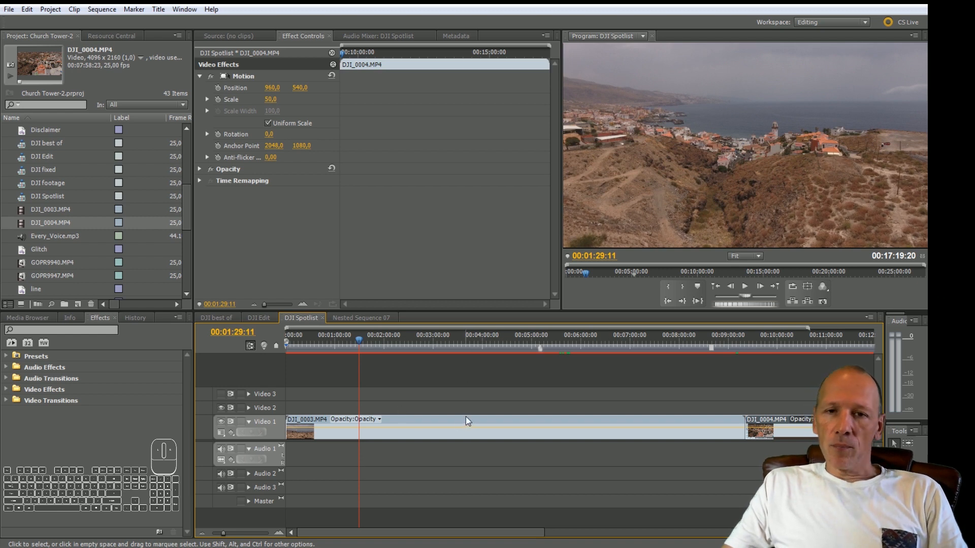
key(c)
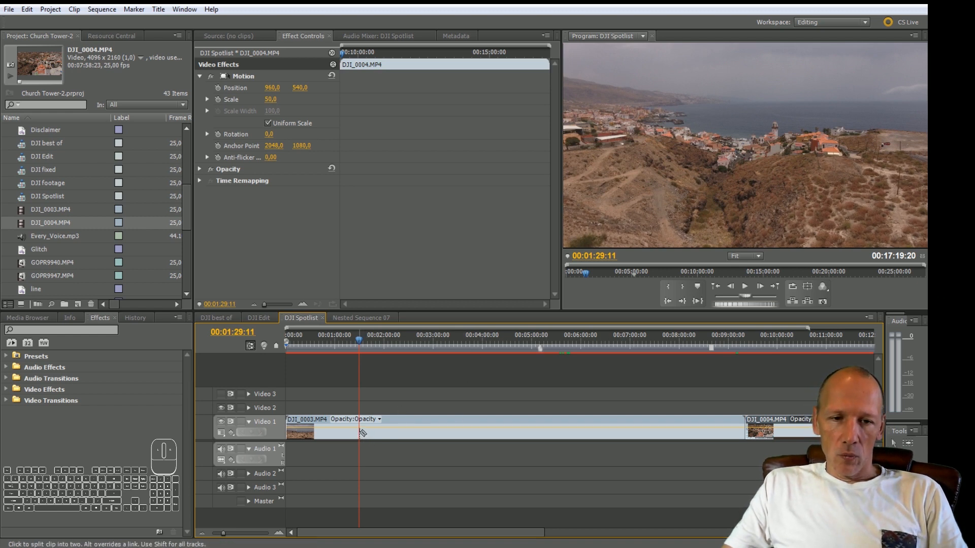
click(360, 431)
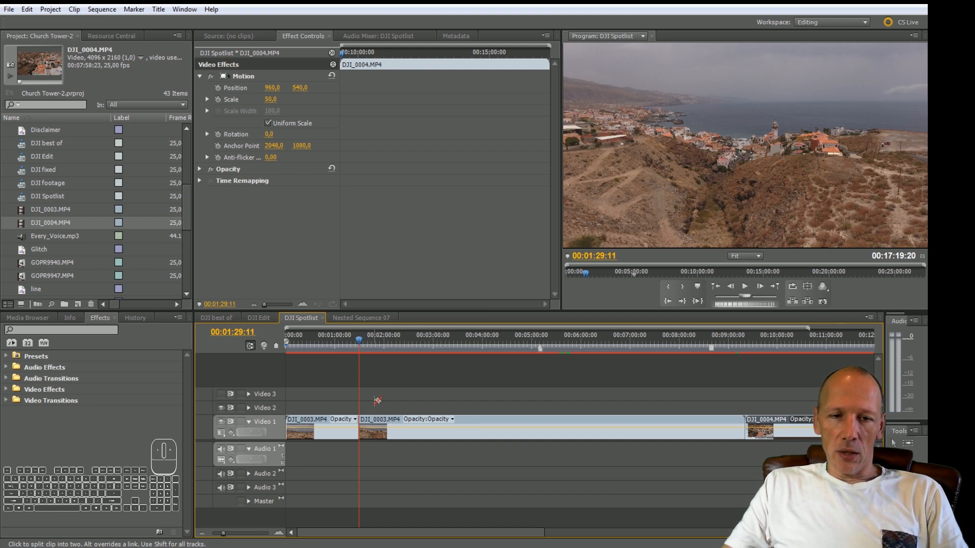
Step: Split DJI_0003.MP4 again at 00:01:47:06 and move the short piece between the two cuts up to Video 2
key(space)
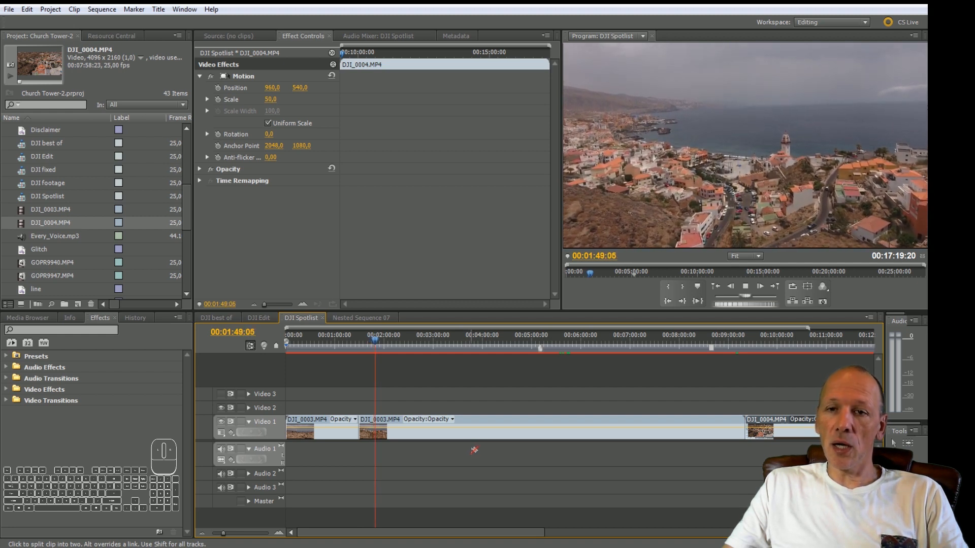
key(space)
key(Left)
key(Left)
key(Left)
key(Left)
key(Left)
key(Left)
key(Left)
key(Left)
key(Left)
key(Left)
key(Left)
key(Left)
key(Left)
key(Left)
key(Left)
key(Left)
key(Left)
key(Left)
key(Left)
key(Left)
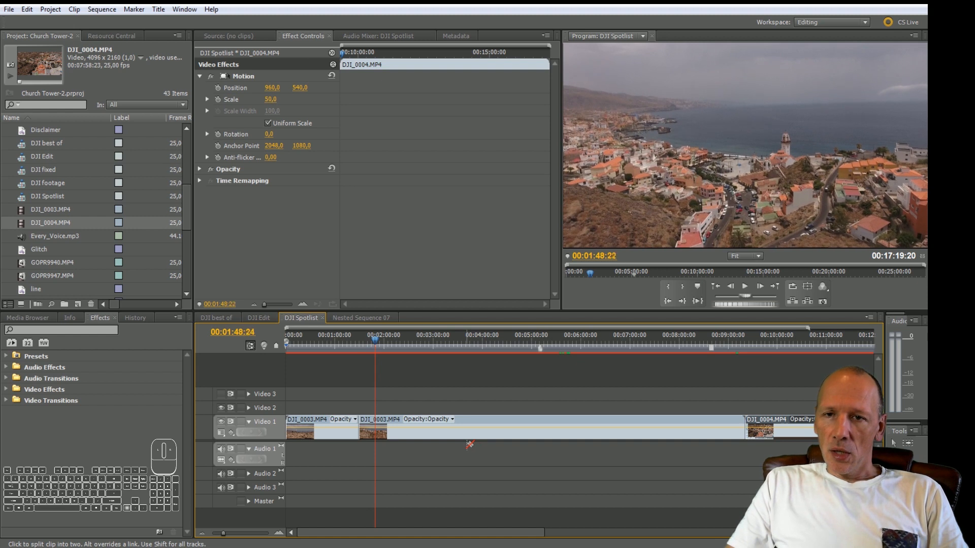
key(Left)
key(Left)
key(Left)
key(Left)
key(Left)
key(Left)
key(Left)
key(Left)
key(Left)
key(Left)
key(Left)
key(Left)
key(Left)
key(Left)
key(Left)
key(Left)
key(Left)
key(Left)
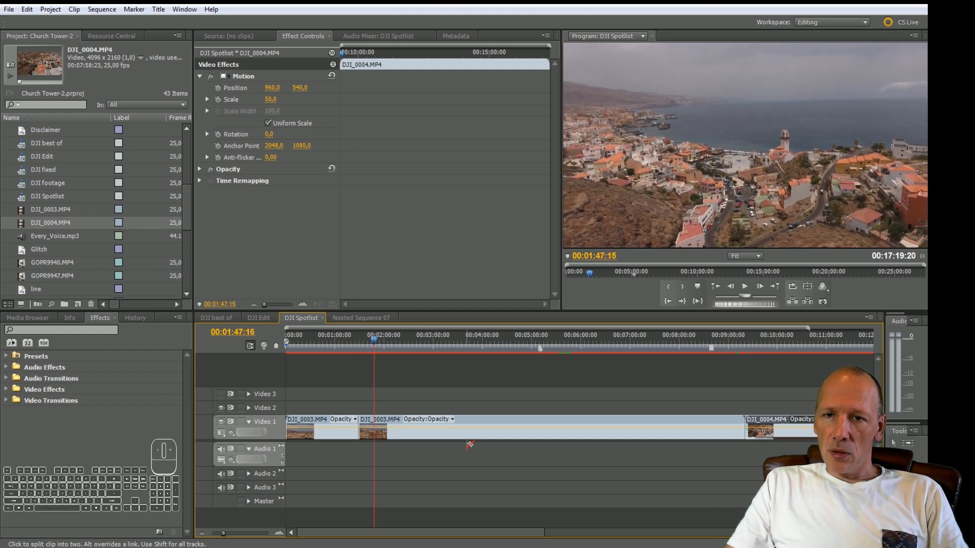
key(Left)
key(Left)
key(Left)
key(Left)
key(Left)
key(Left)
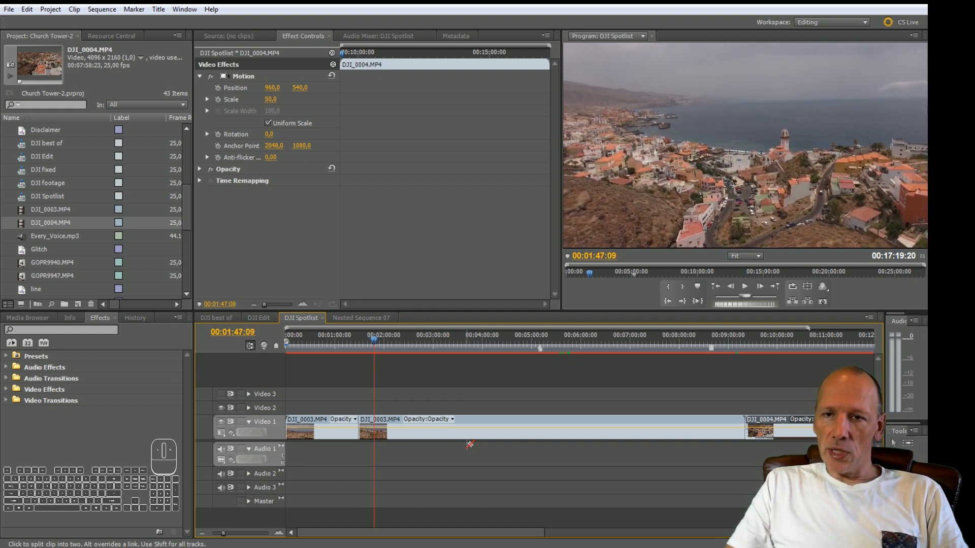
key(Left)
key(Left)
key(Left)
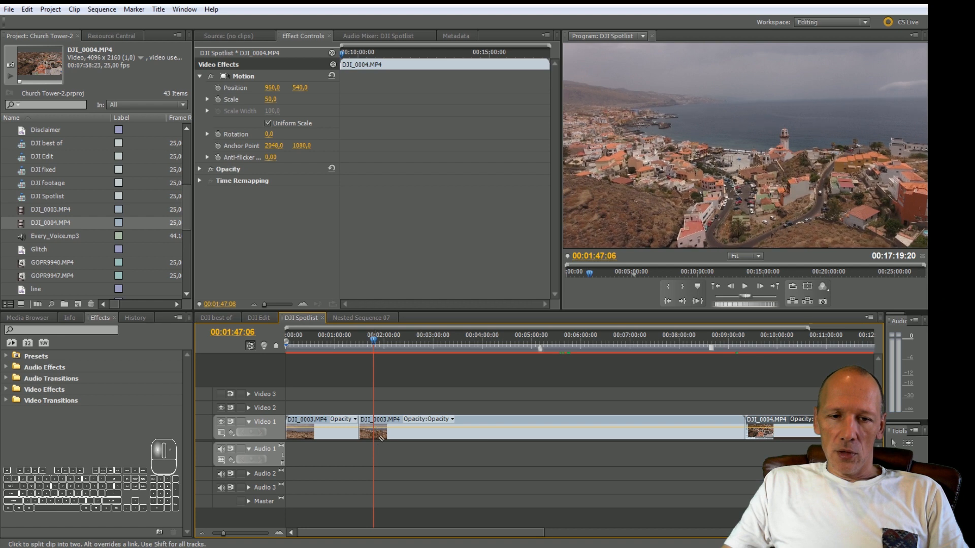
click(376, 428)
key(v)
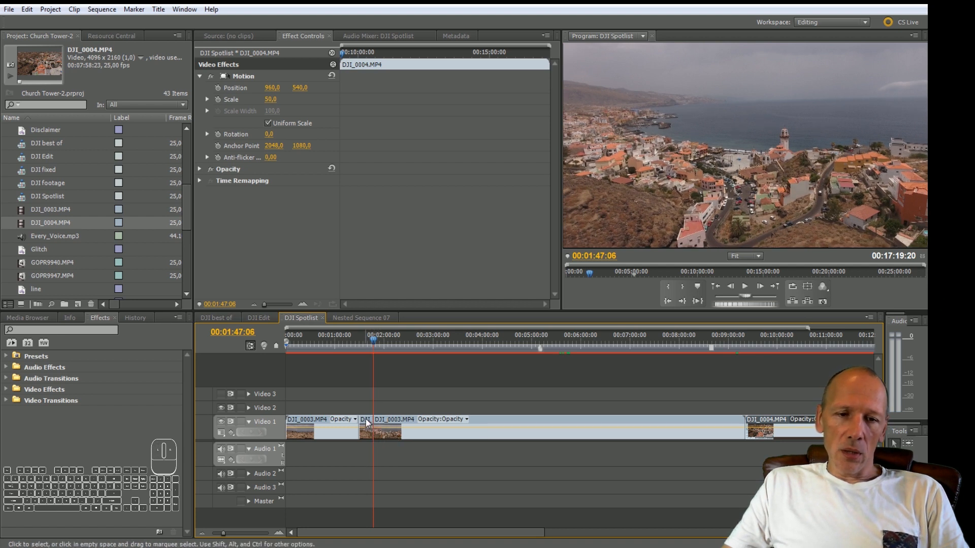
drag(370, 428, 355, 429)
Step: Play on from the last cut and split the DJI_0003.MP4 clip on Video 1 at 00:02:11:21
key(space)
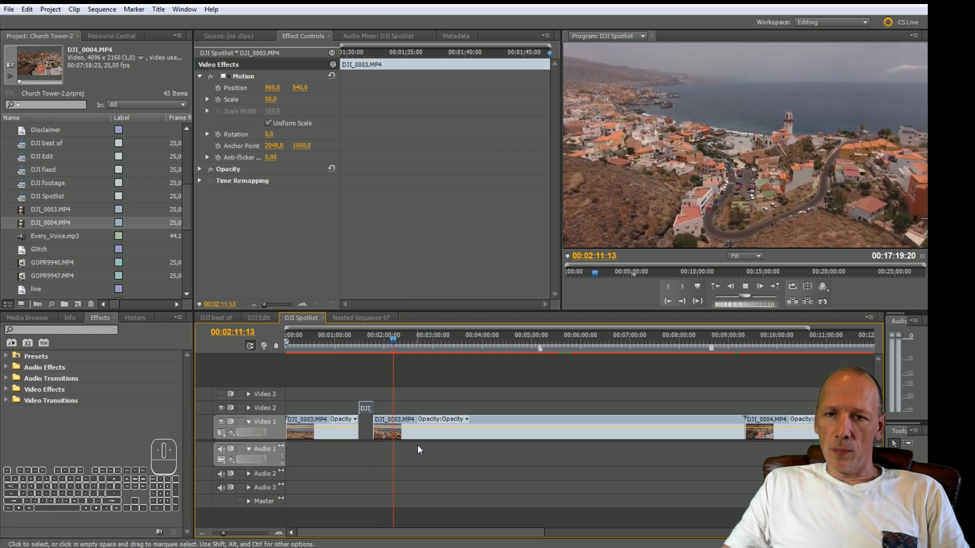
key(space)
key(c)
click(396, 431)
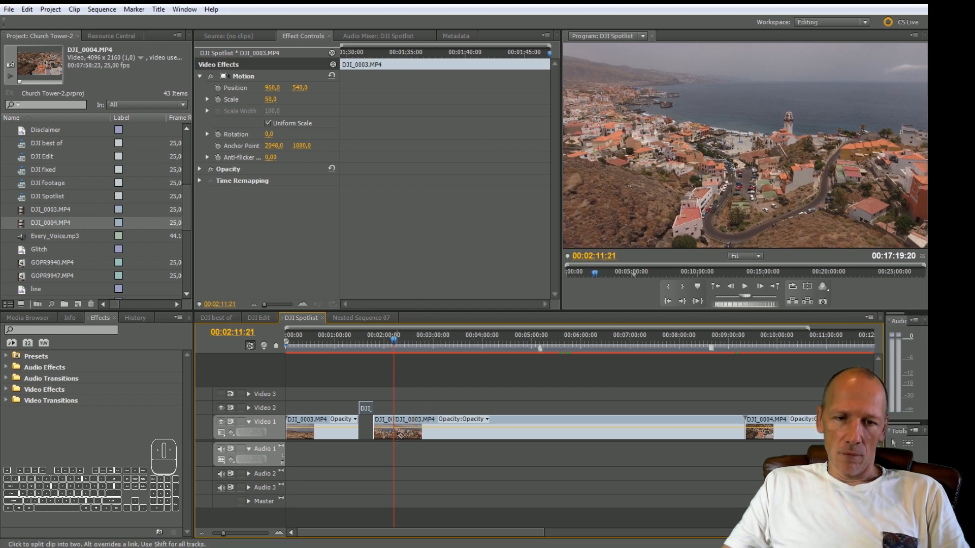
Step: Play on from 00:02:11:21, step back to the end of the usable shot and split the DJI_0003.MP4 clip at 00:02:25:12
key(space)
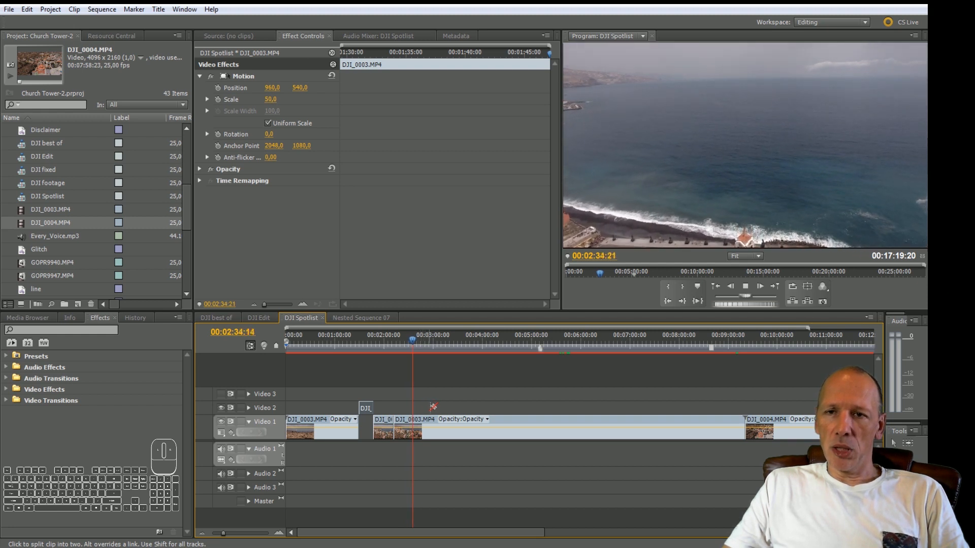
key(space)
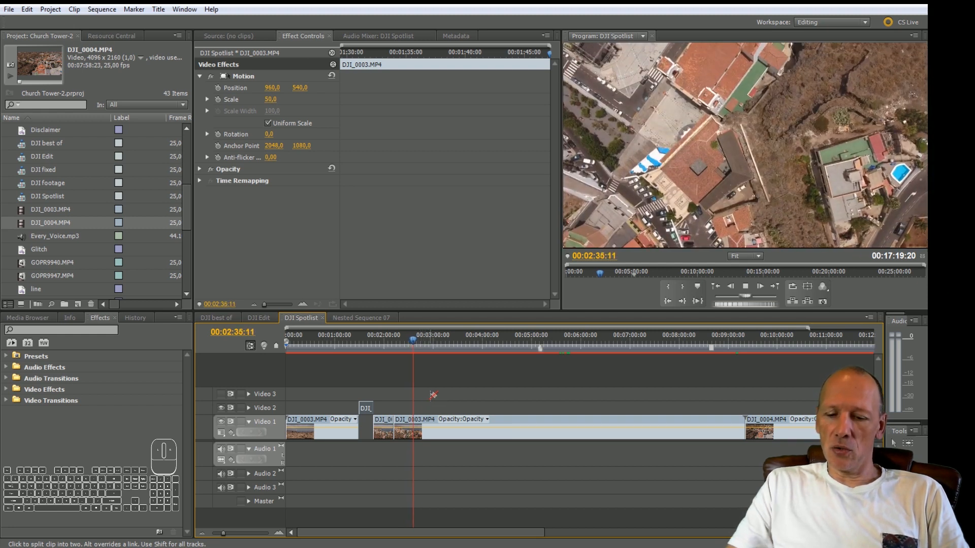
key(Left)
key(Left)
key(Left)
key(Left)
key(Left)
key(Left)
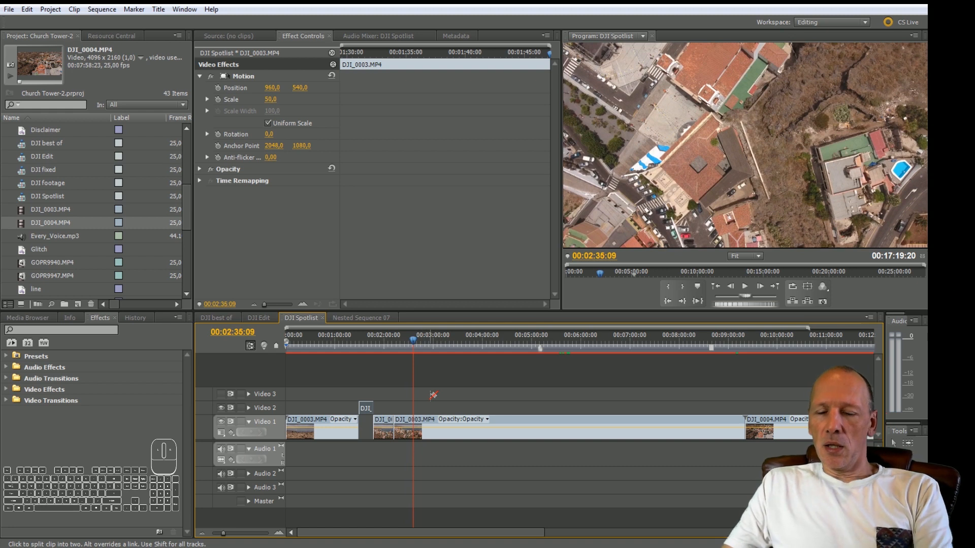
key(Left)
key(Left)
key(Left)
key(Left)
key(Left)
key(Left)
key(Left)
key(Left)
key(Left)
key(Left)
key(Left)
key(Left)
key(Left)
key(Left)
key(Left)
key(Left)
key(Left)
key(Left)
key(Left)
key(Left)
key(Left)
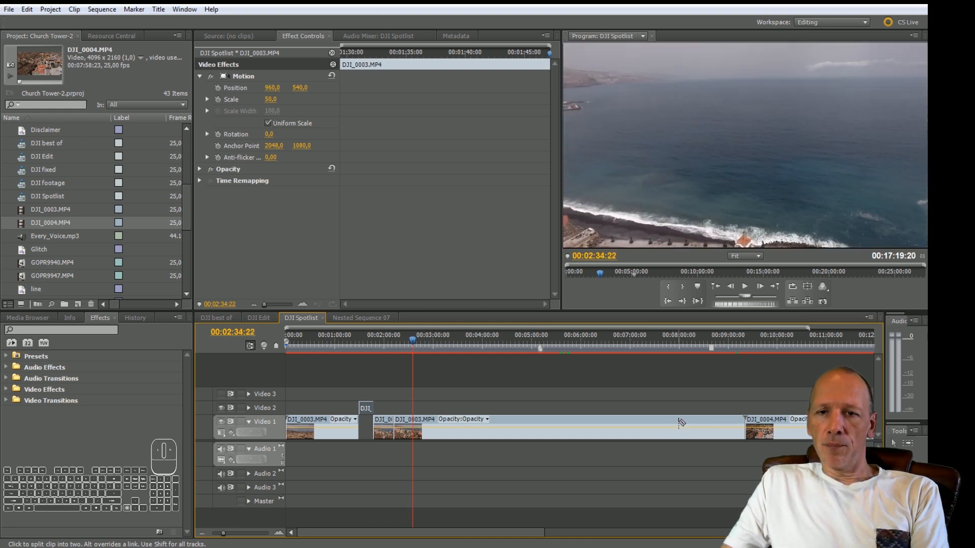
key(Left)
key(Left)
key(Left)
key(Left)
key(Left)
key(Left)
key(Left)
key(Left)
key(Left)
key(Left)
key(Left)
key(Left)
key(Left)
key(Left)
key(Left)
key(Left)
key(Left)
key(Left)
key(Left)
key(Left)
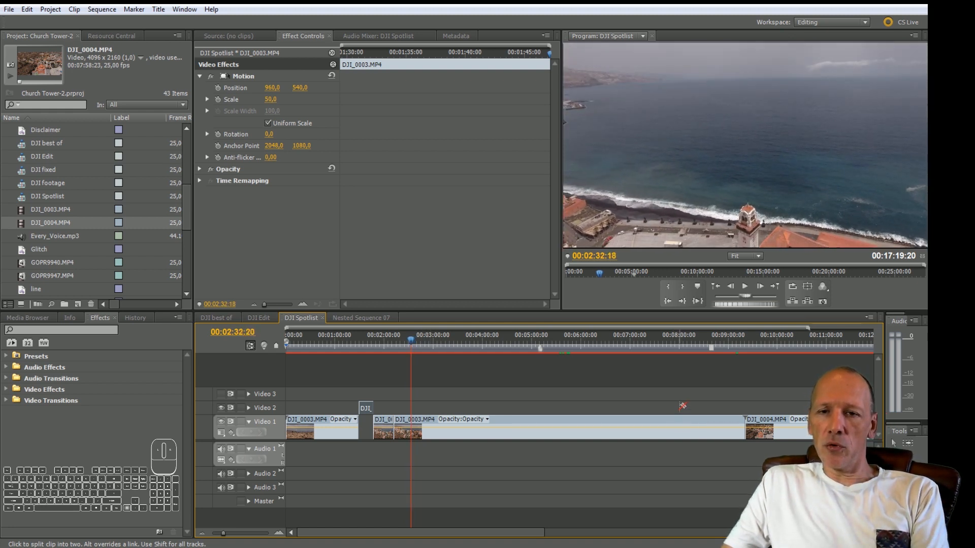
key(Left)
key(Left)
key(Left)
key(Left)
key(Left)
key(Left)
key(Left)
key(Left)
key(Left)
key(Left)
key(Left)
key(Left)
key(Left)
key(Left)
key(Left)
key(Left)
key(Left)
key(Left)
key(Left)
key(Left)
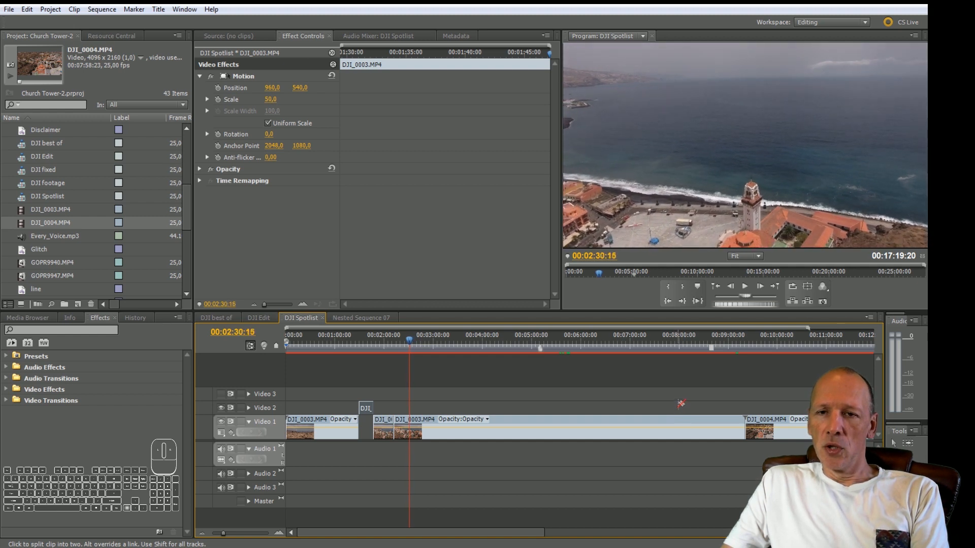
key(Left)
key(Left)
key(Left)
key(Left)
key(Left)
key(Left)
key(Left)
key(Left)
key(Left)
key(Left)
key(Left)
key(Left)
key(Left)
key(Left)
key(Left)
key(Left)
key(Left)
key(Left)
key(Left)
key(Left)
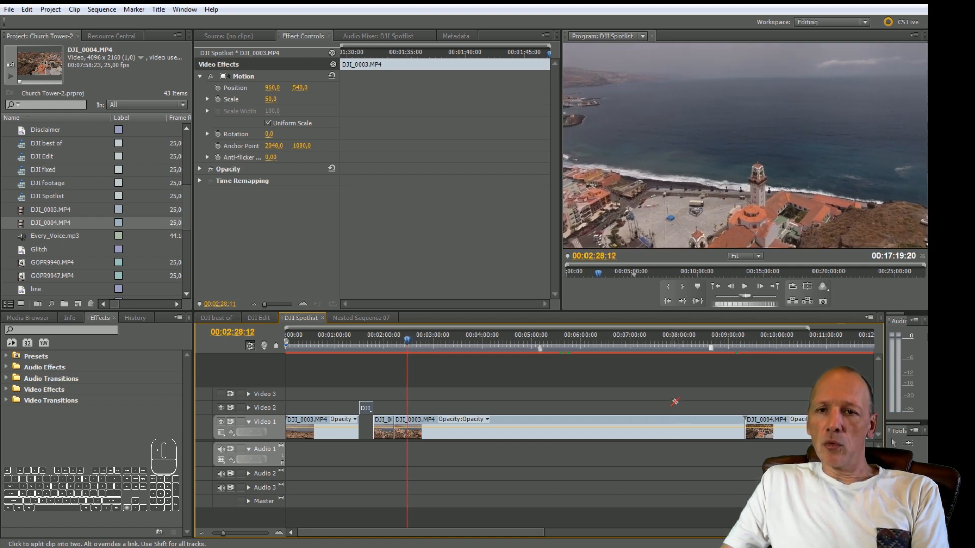
key(Left)
key(Left)
key(Left)
key(Left)
key(Left)
key(Left)
key(Left)
key(Left)
key(Left)
key(Left)
key(Left)
key(Left)
key(Left)
key(Left)
key(Left)
key(Left)
key(Left)
key(Left)
key(Left)
key(Left)
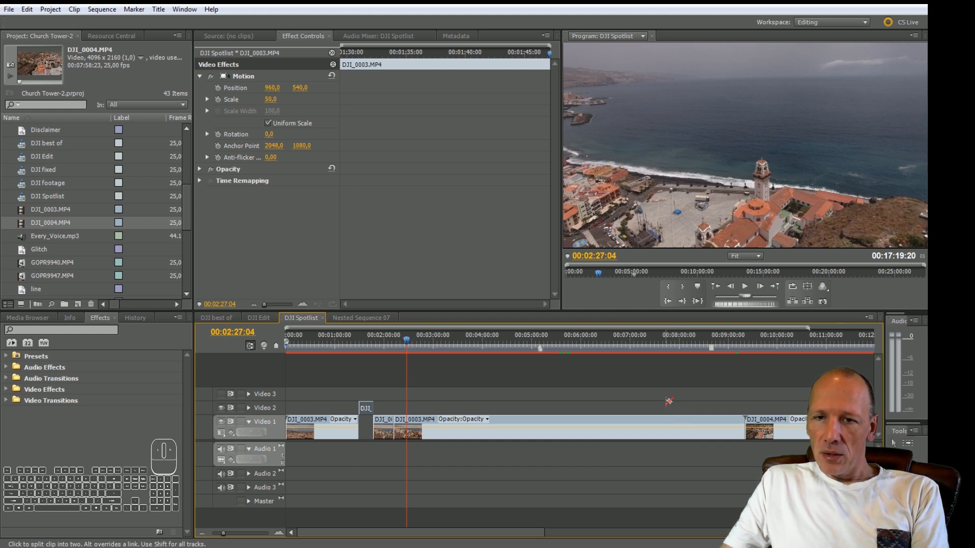
key(Left)
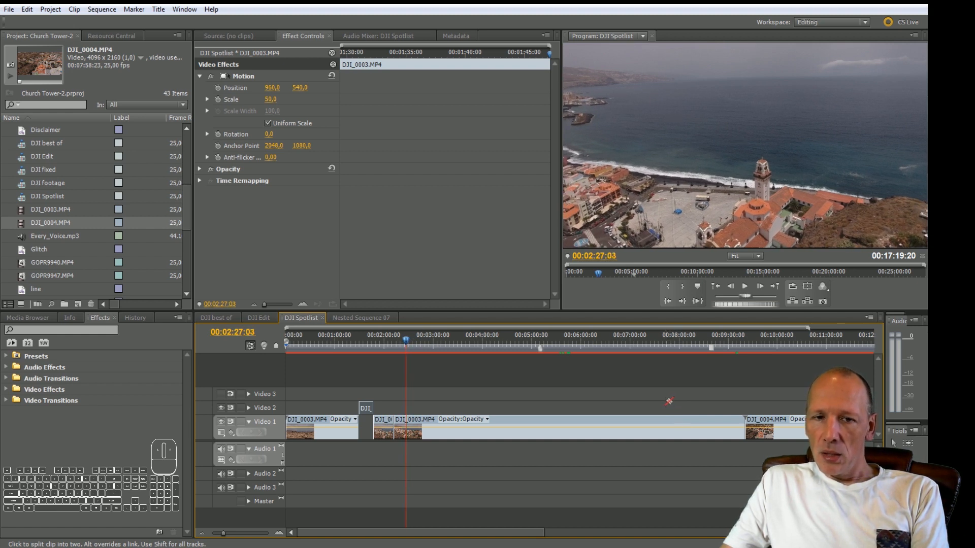
key(Left)
key(Left)
key(Left)
key(Left)
key(Left)
key(Left)
key(Left)
key(Left)
key(Left)
key(Left)
key(Left)
key(Left)
key(Left)
key(Left)
key(Left)
key(Left)
key(Left)
key(Left)
key(Left)
key(Right)
key(Right)
key(Right)
key(Right)
key(Right)
key(Right)
key(Right)
key(Right)
key(Right)
key(Right)
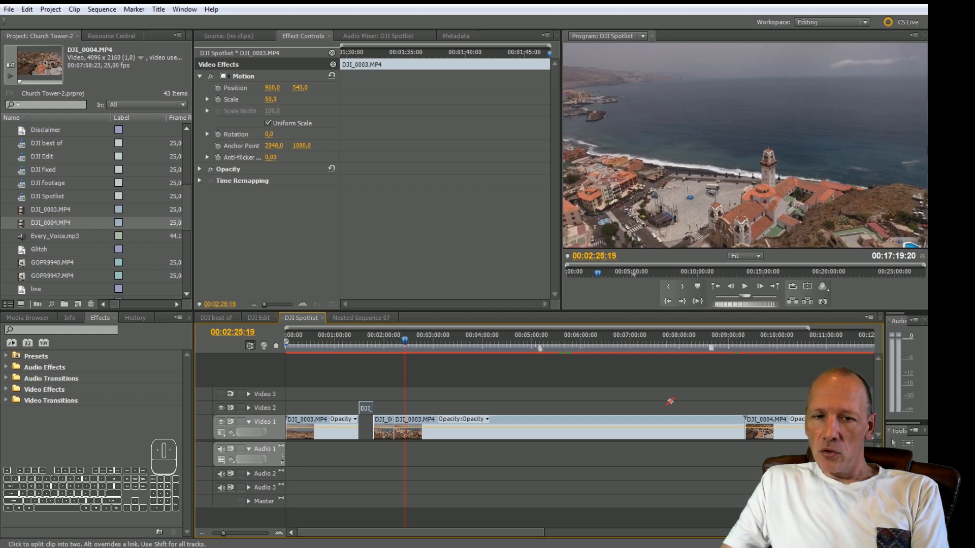
key(Left)
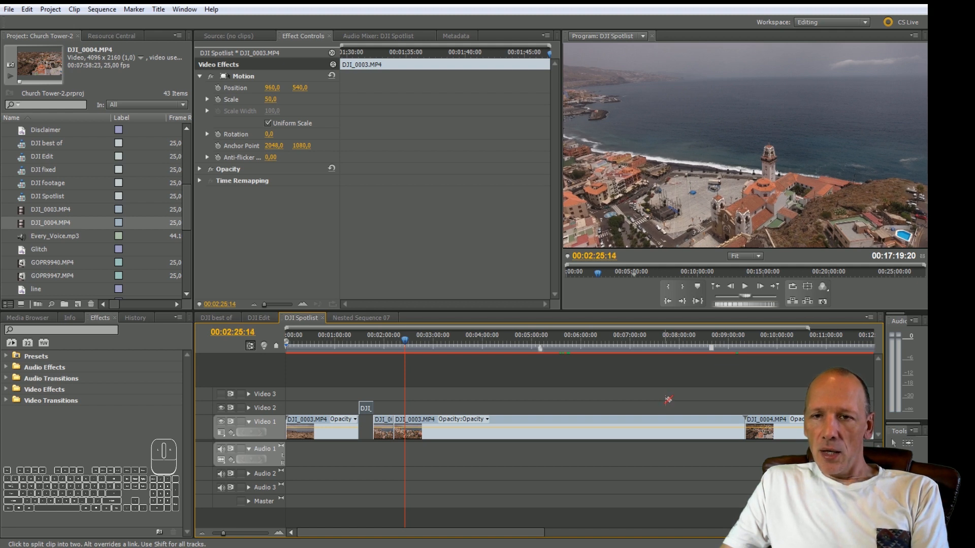
key(Left)
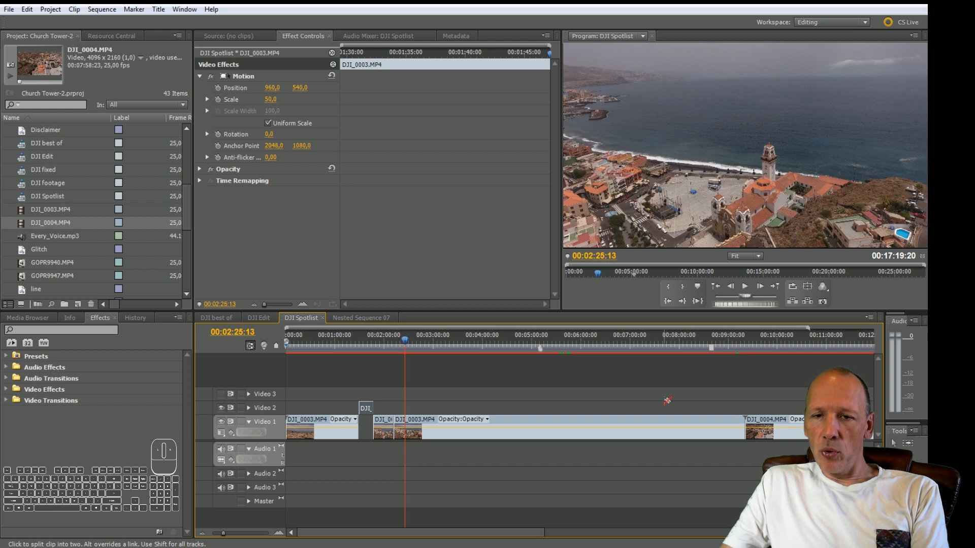
key(shift+Left)
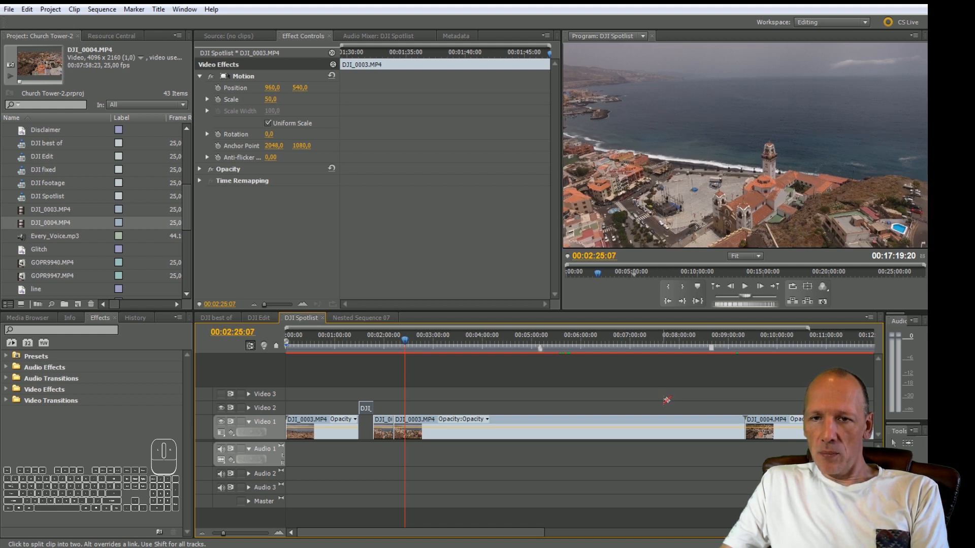
key(Right)
key(Right)
key(Right)
key(Right)
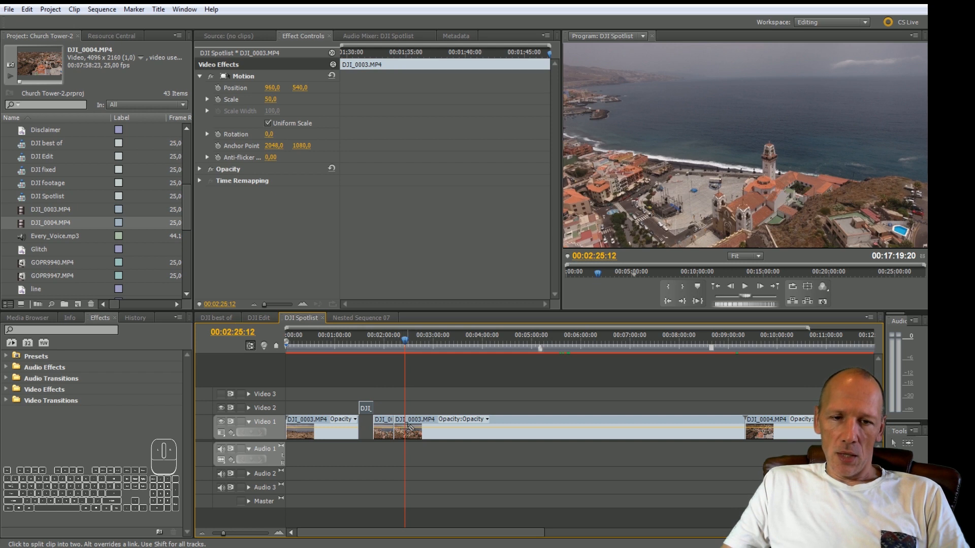
click(404, 428)
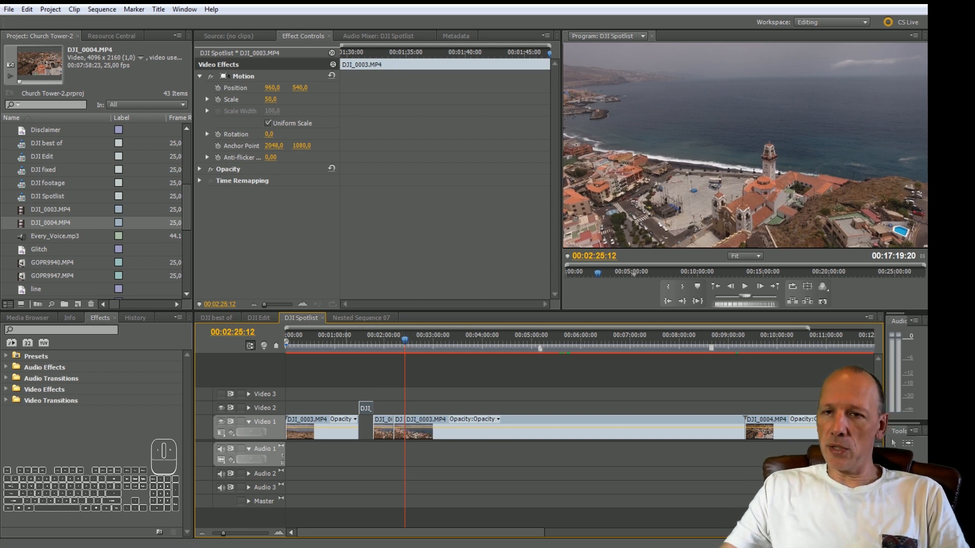
Step: Move the short DJI_0003.MP4 piece before the new cut up to Video 2 and set its motion rotation to 1°
key(v)
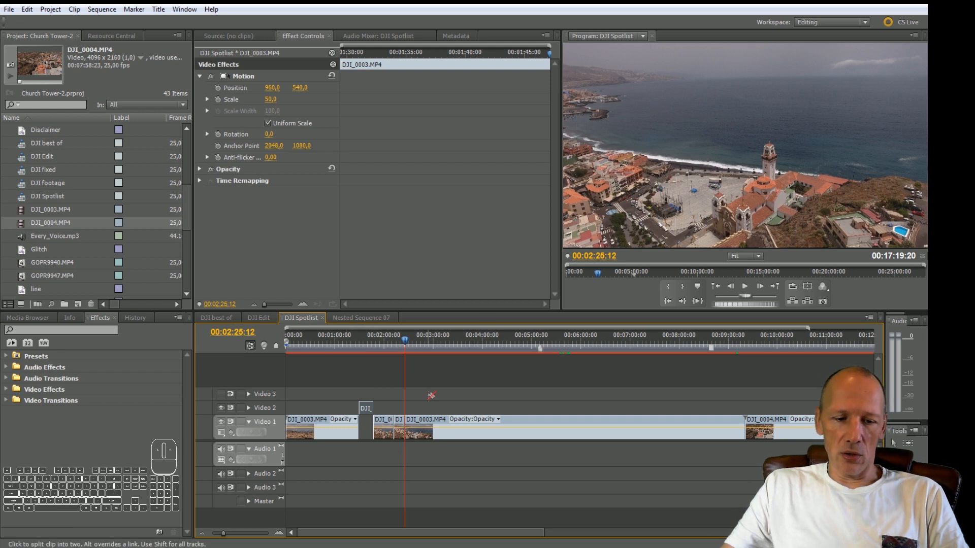
drag(399, 419, 400, 408)
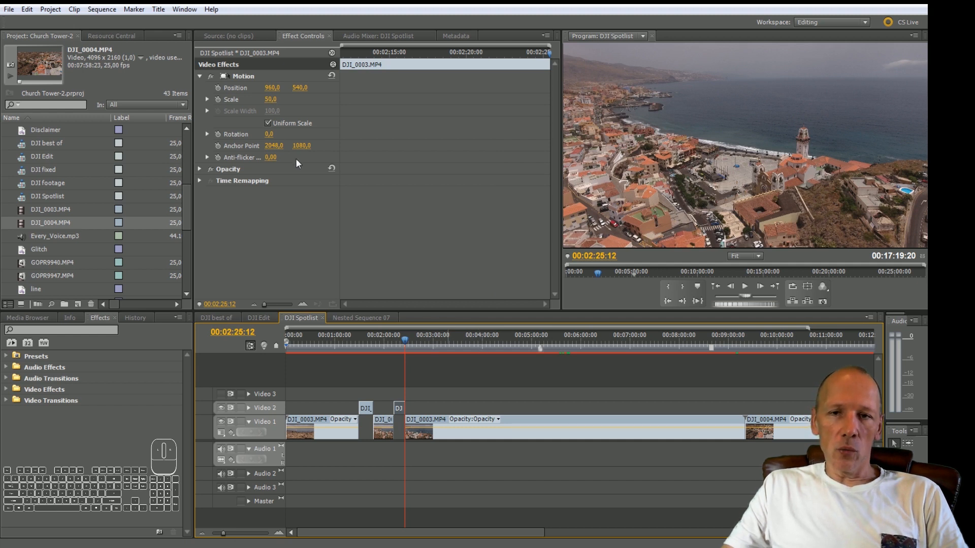
click(270, 134)
text(1)
key(Return)
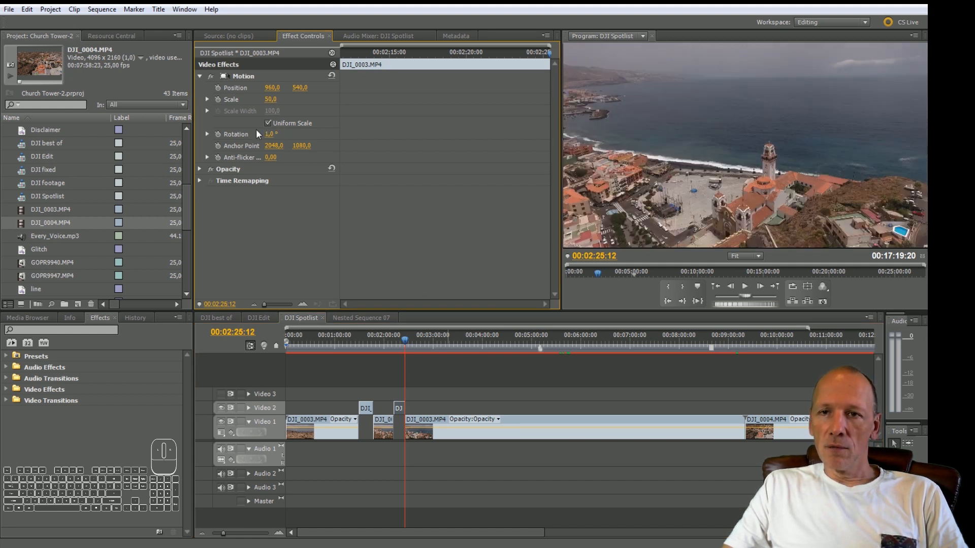
Step: Place the line title on Video 3 at 00:02:25:11 and extend its start about 3 seconds earlier, over the rotated clip
key(Left)
drag(186, 217, 191, 244)
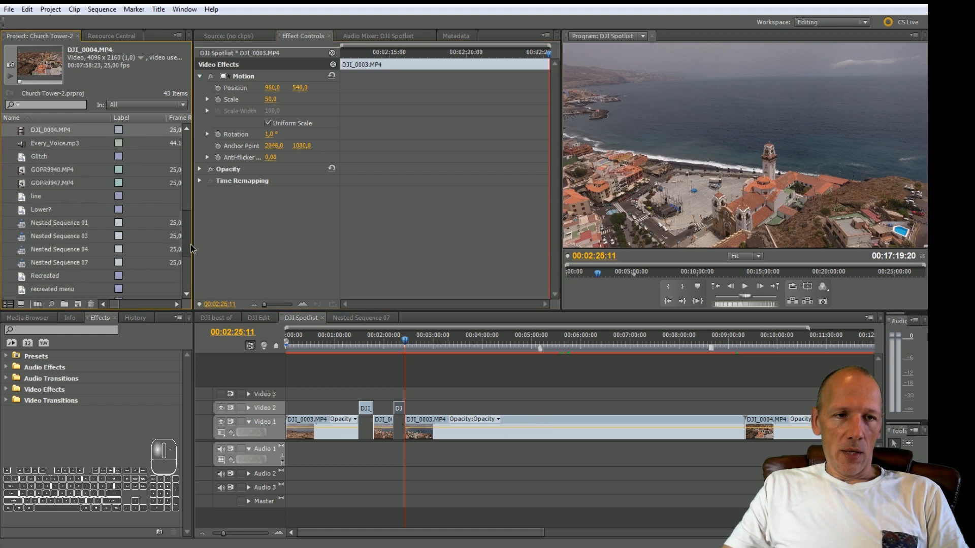
drag(37, 199, 406, 396)
key(=)
key(=)
key(=)
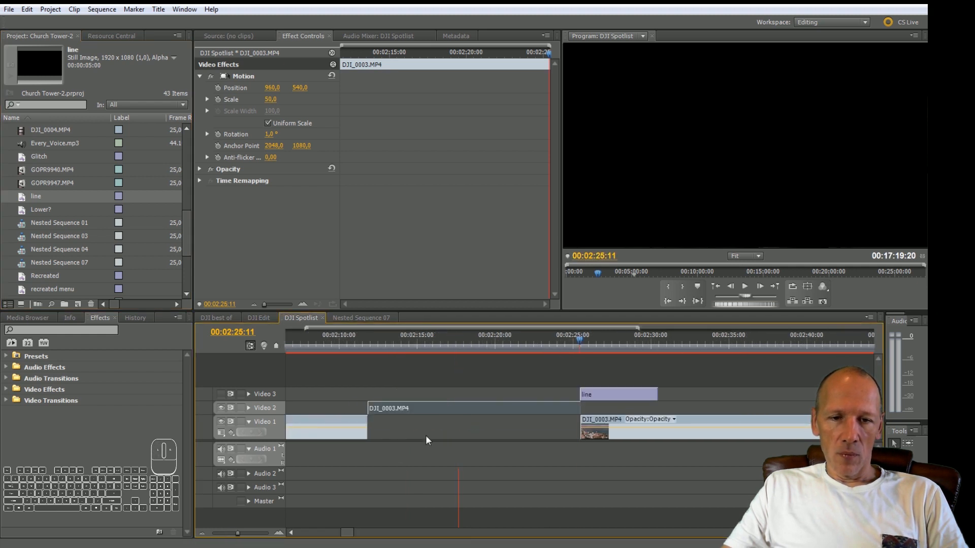
drag(580, 394, 528, 395)
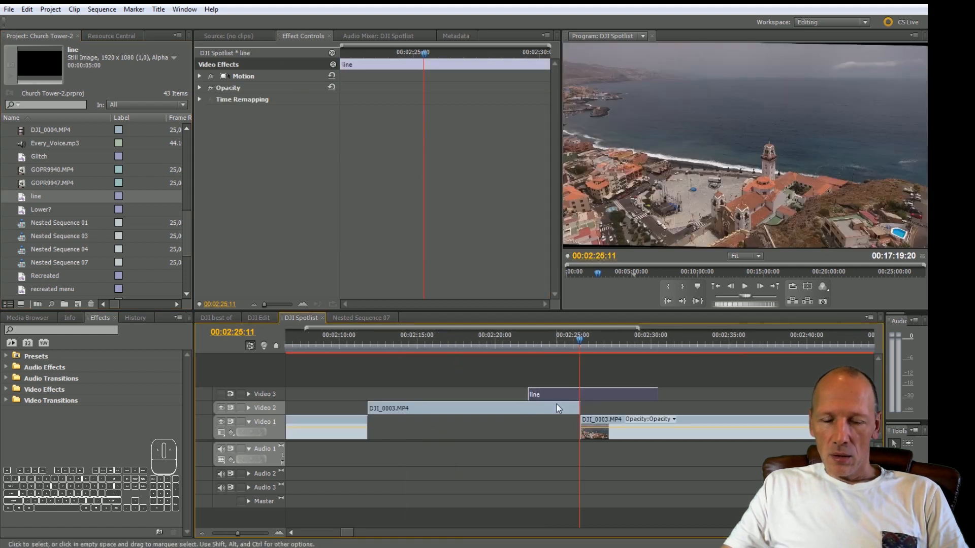
drag(237, 534, 230, 534)
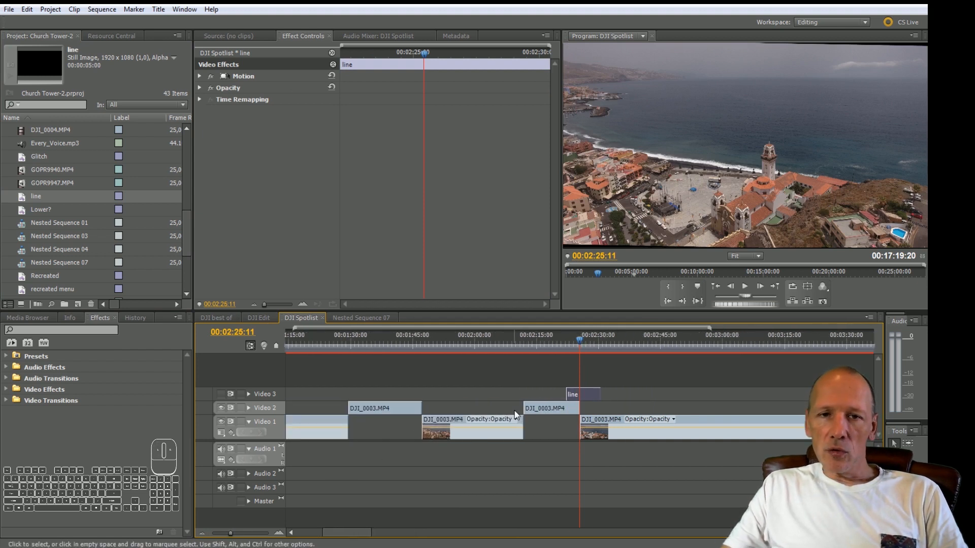
Step: Show Video 3, check the horizon with the line title raised to vertical position 207, and delete the title
click(221, 393)
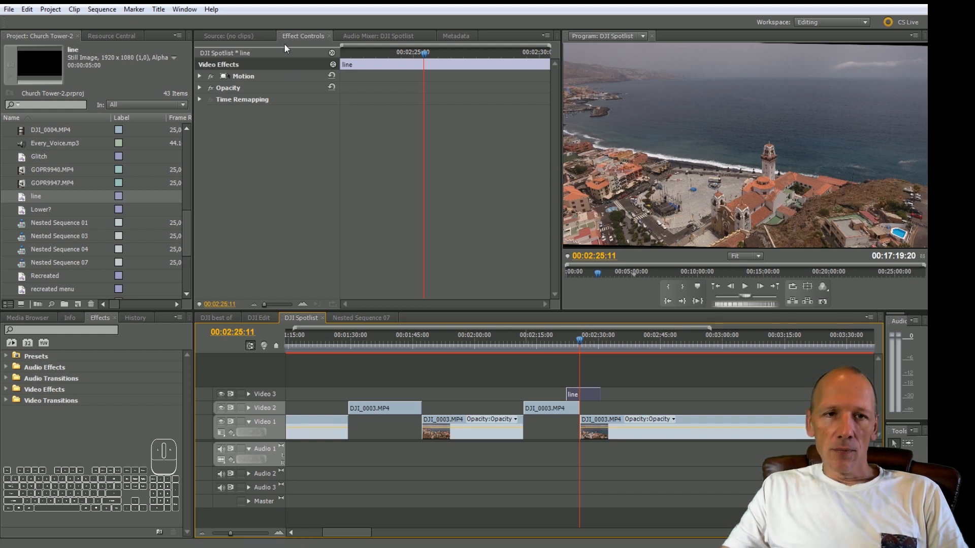
click(200, 75)
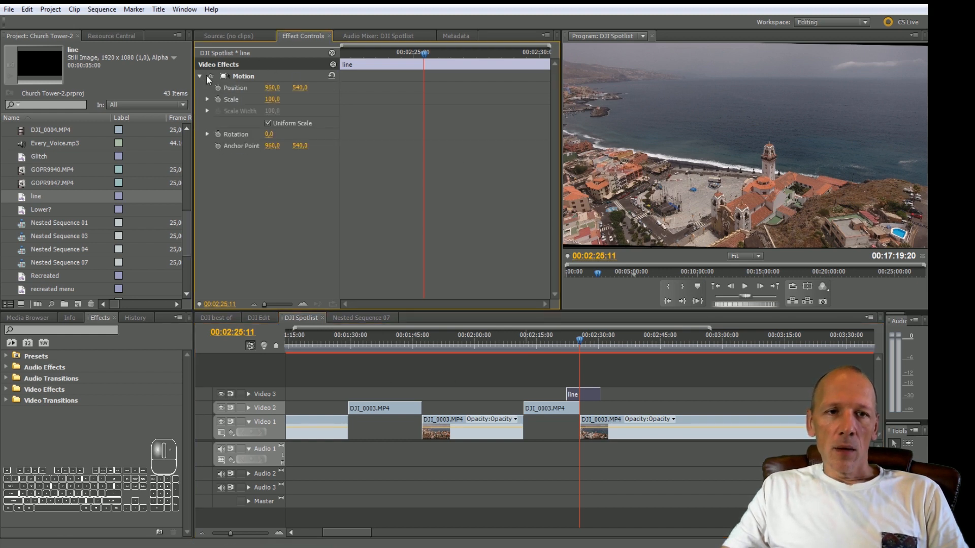
drag(301, 90, 132, 89)
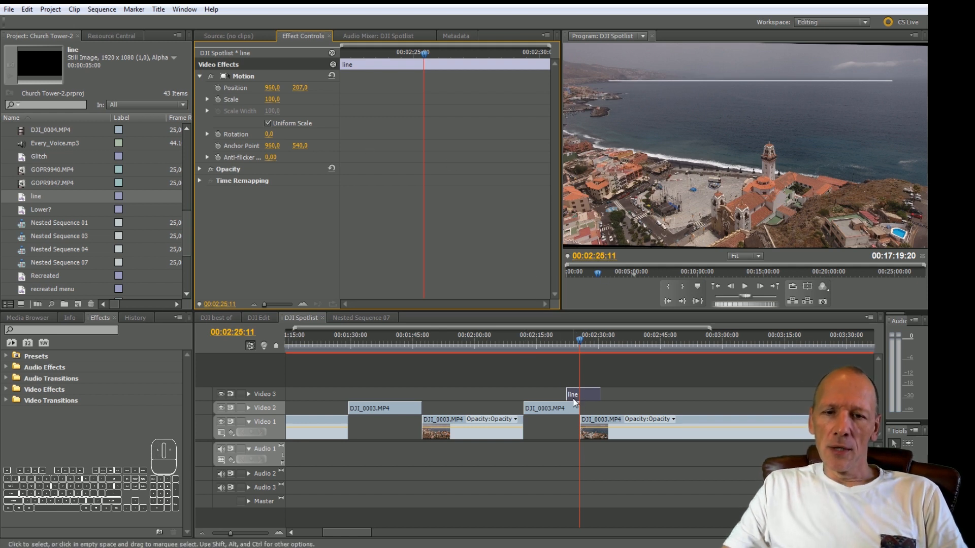
click(587, 393)
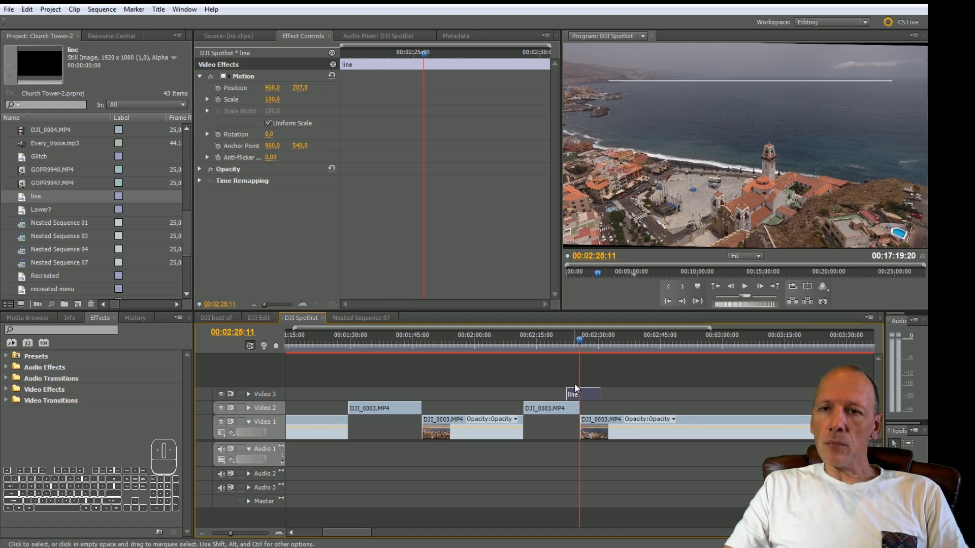
key(Delete)
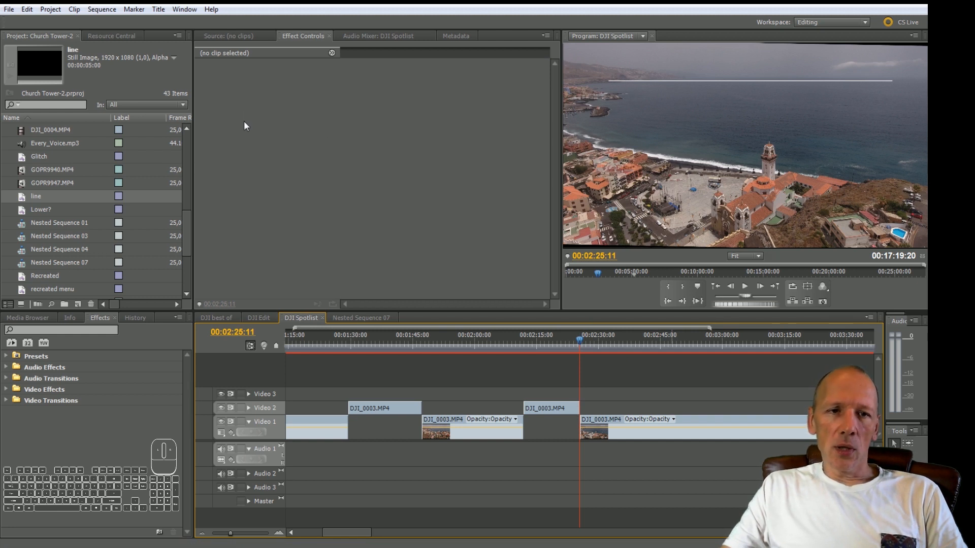
Step: Set the scale of the second DJI_0003.MP4 clip on Video 2 to 100 and its position to 746, 68
click(570, 411)
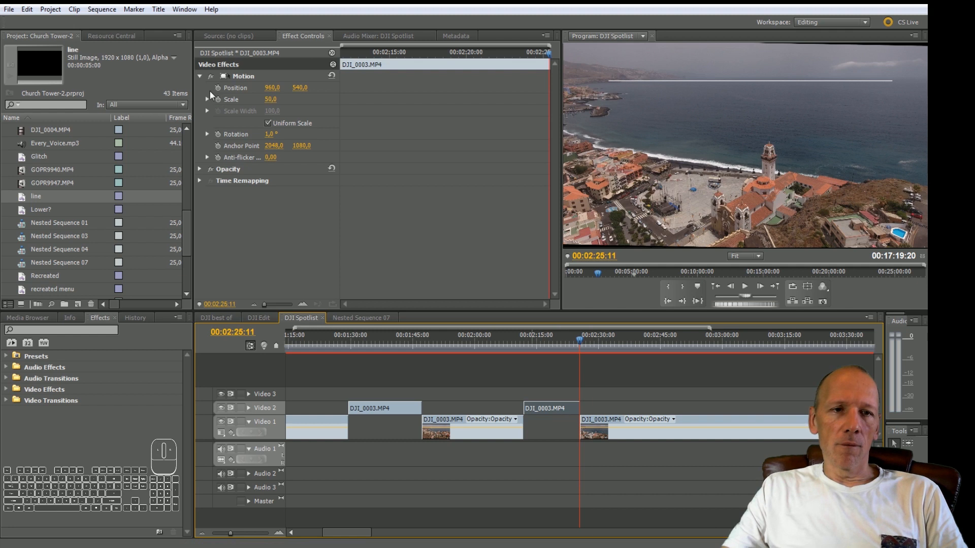
click(270, 100)
text(100)
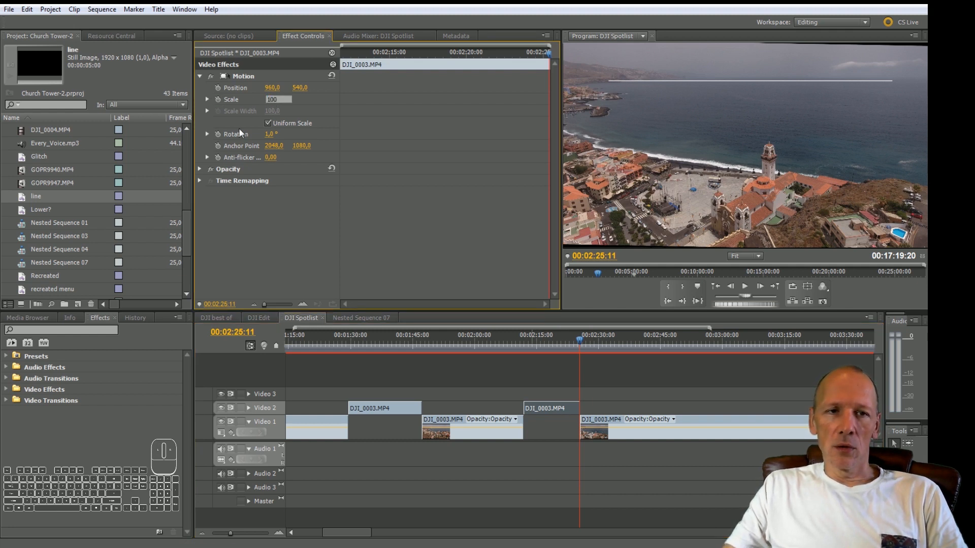
key(Return)
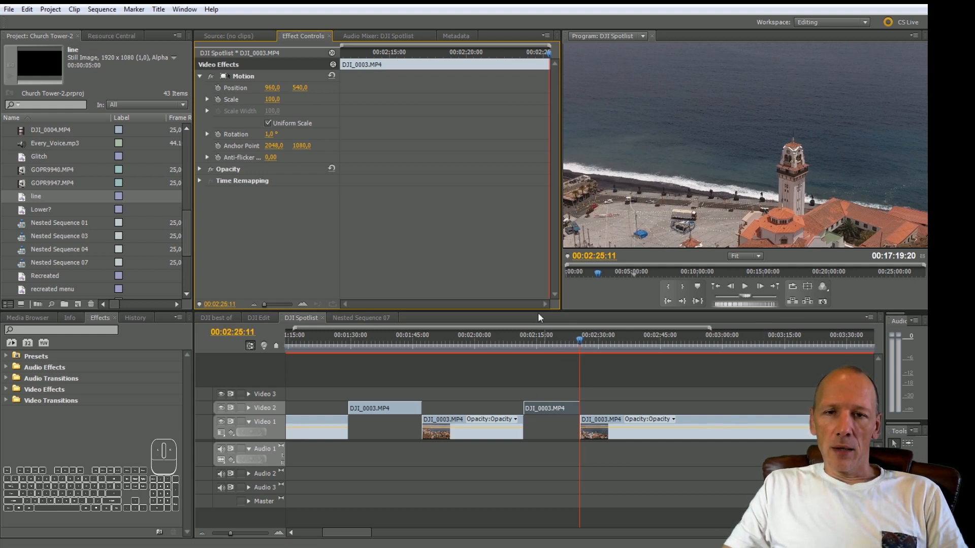
mouse_move(298, 89)
mouse_down()
mouse_move(232, 90)
mouse_move(303, 89)
mouse_up()
Step: Reframe the clip's end on the church with scale 98 and position 732, 82, and enable keyframes for position, scale and rotation
click(272, 99)
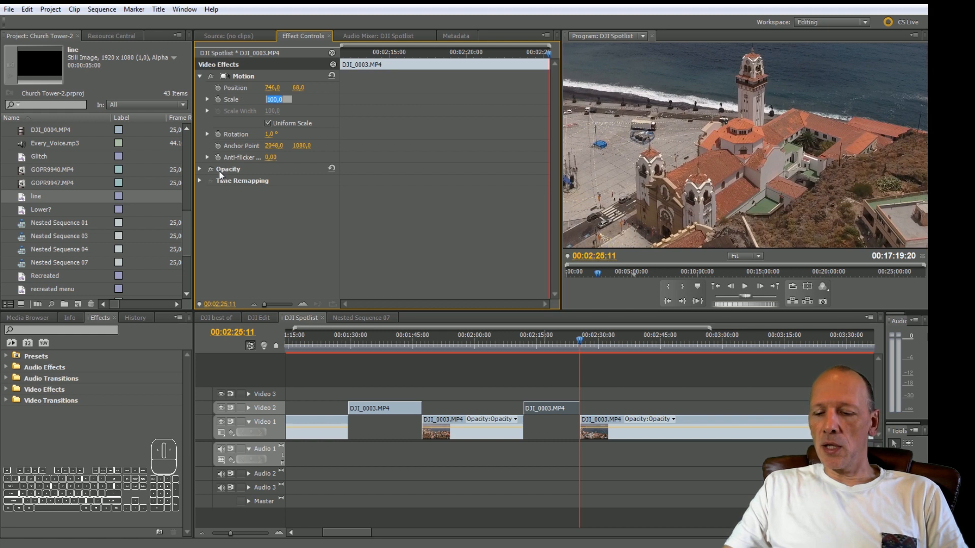
text(98)
key(Return)
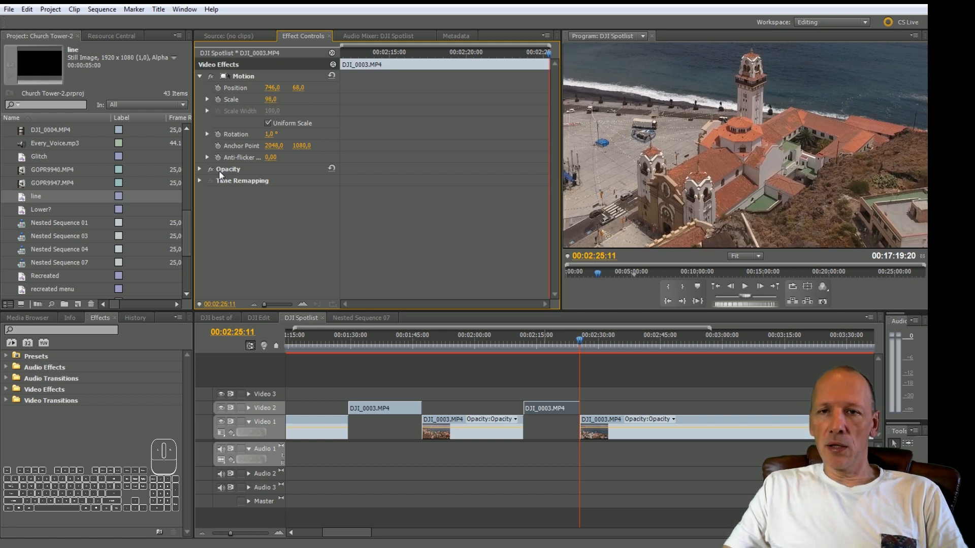
drag(300, 90, 265, 87)
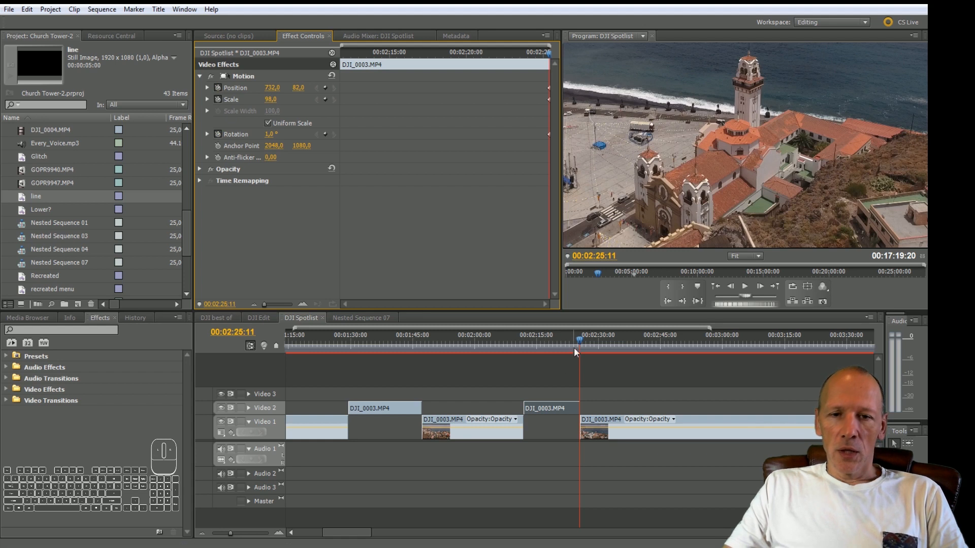
Step: Go to the start of the keyframed clip at 00:02:11:21 and add a scale keyframe with the value 50
drag(577, 339, 526, 354)
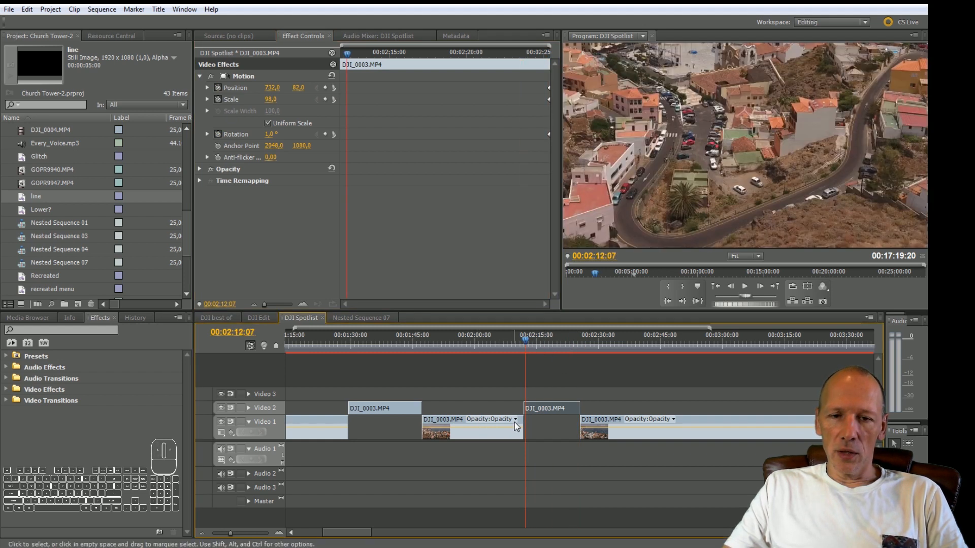
key(Up)
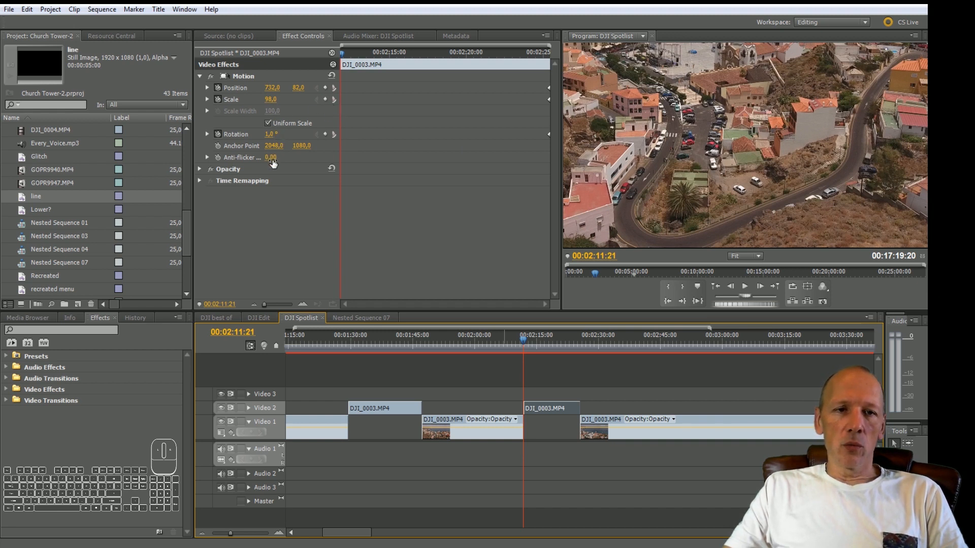
click(325, 99)
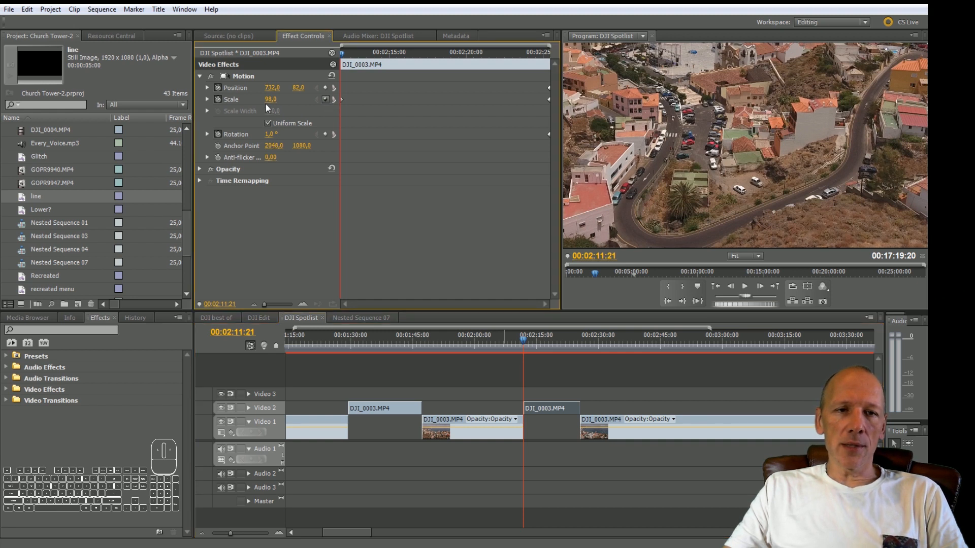
click(268, 100)
text(50)
key(Return)
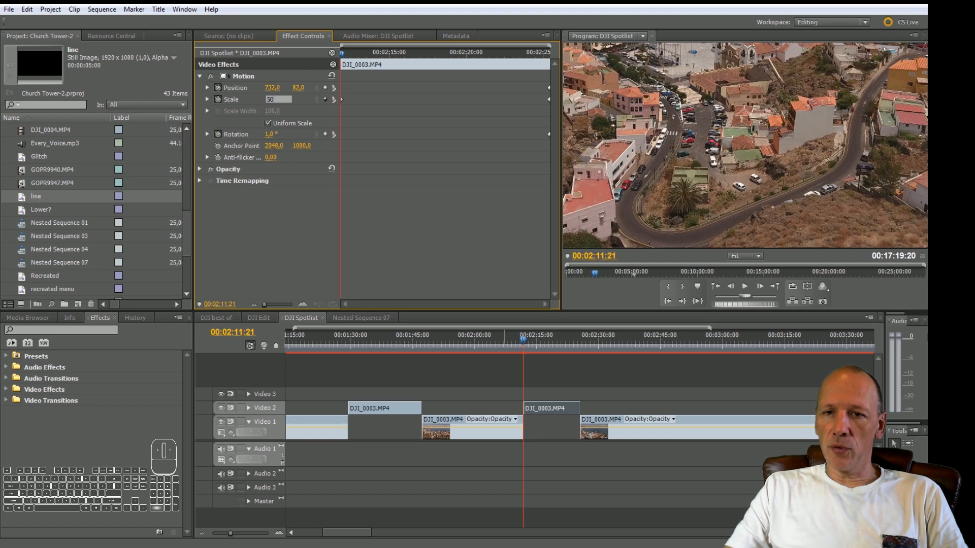
Step: Reposition the image at the clip's start to 936, 543 so that it fills the frame
drag(297, 91, 329, 90)
drag(300, 87, 407, 84)
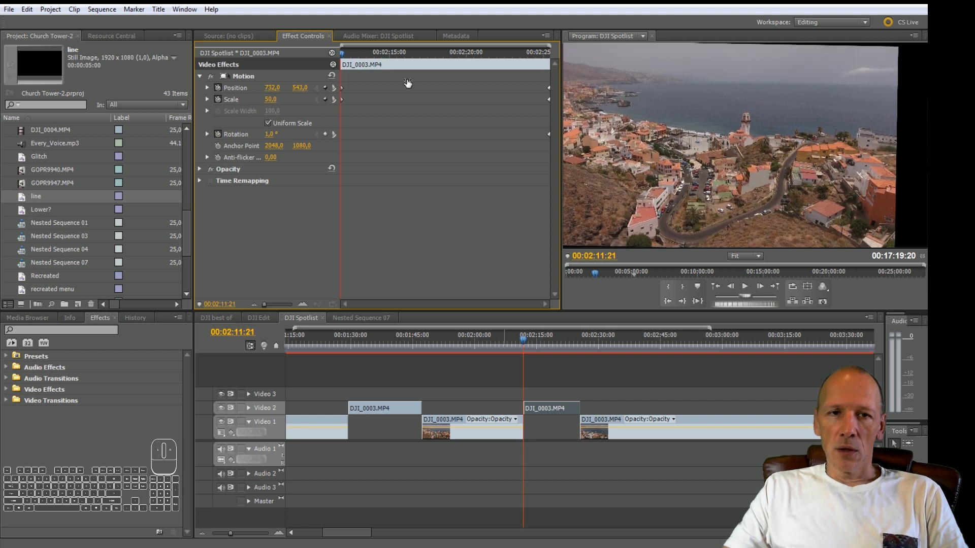
drag(272, 88, 375, 87)
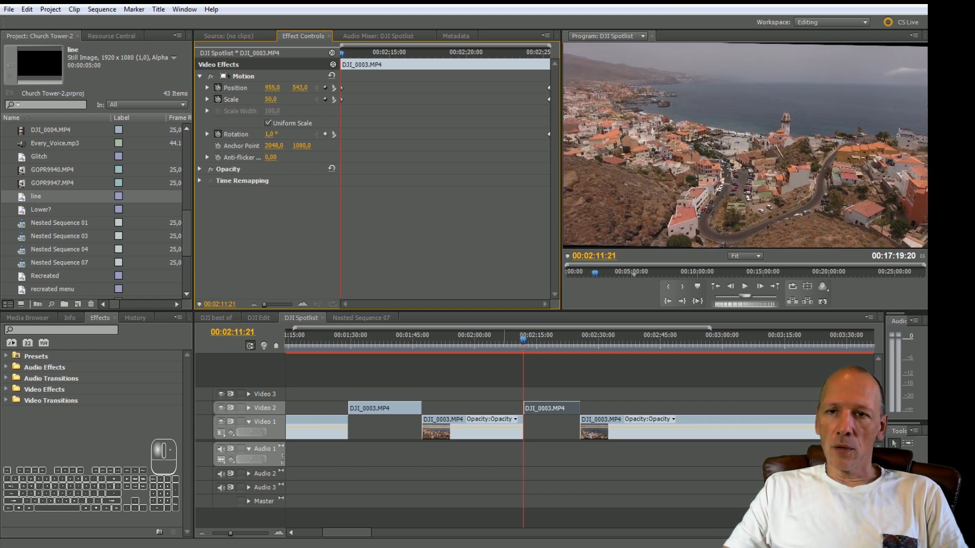
Step: Place the line title on Video 3 over the clip's start and raise it to vertical position 251 along the horizon
drag(32, 196, 513, 394)
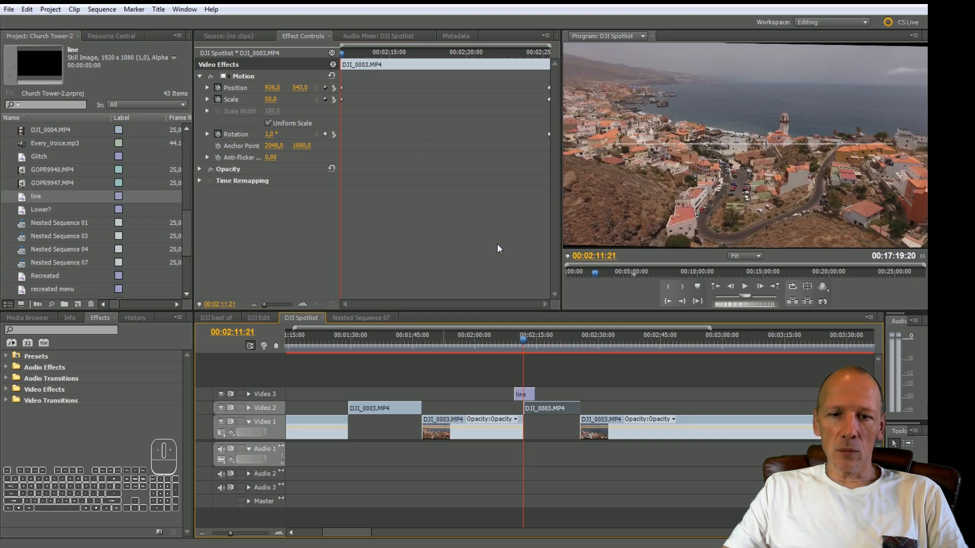
click(528, 394)
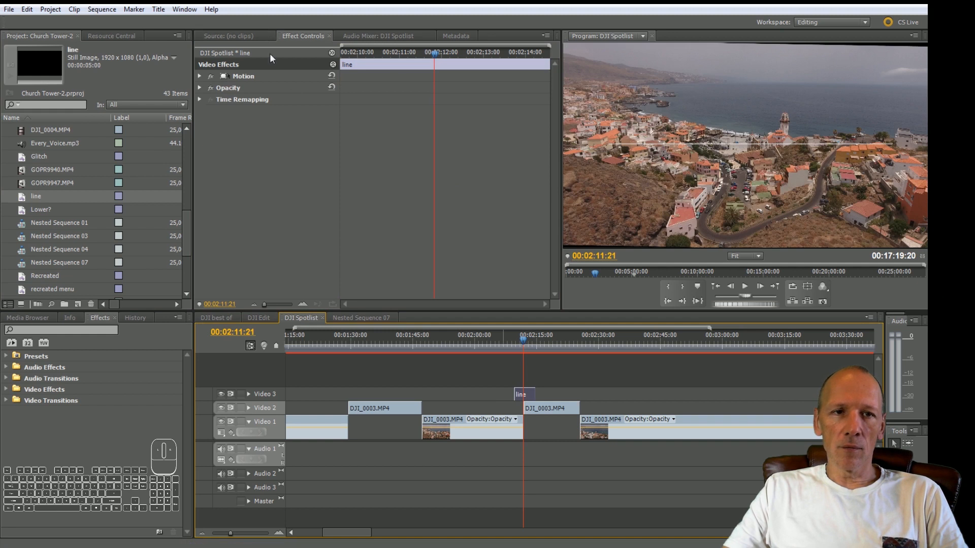
click(199, 76)
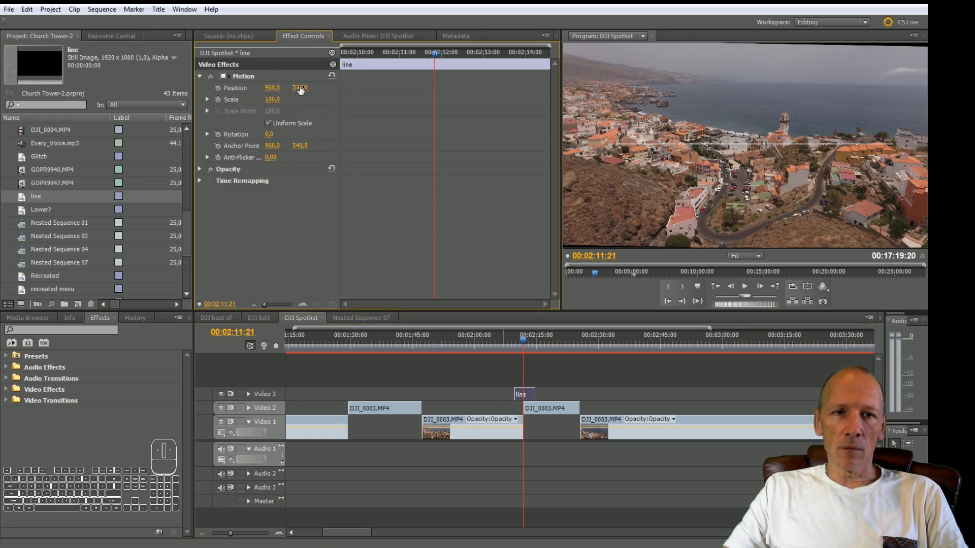
drag(300, 88, 291, 211)
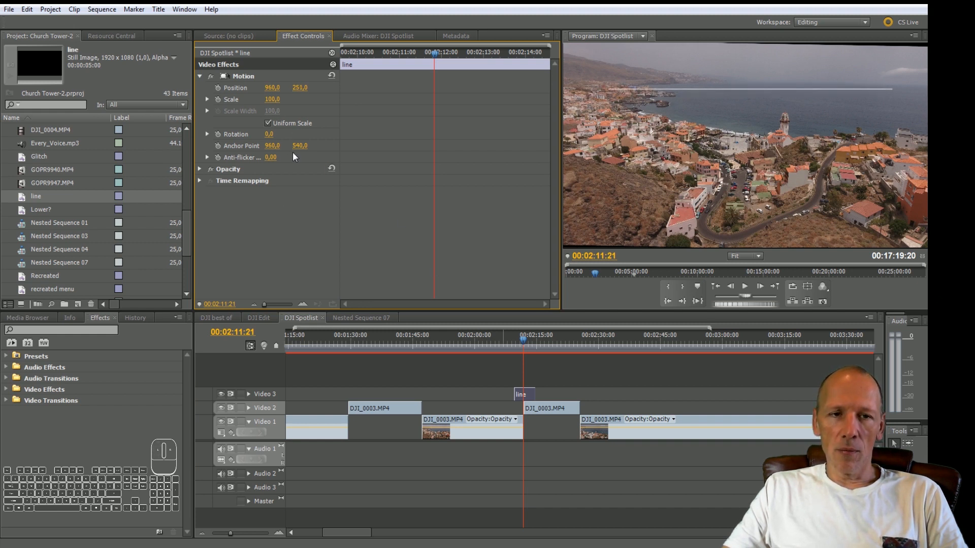
Step: Set the rotation of the DJI_0003.MP4 clip under the line title to 0° at 00:02:11:21
click(541, 407)
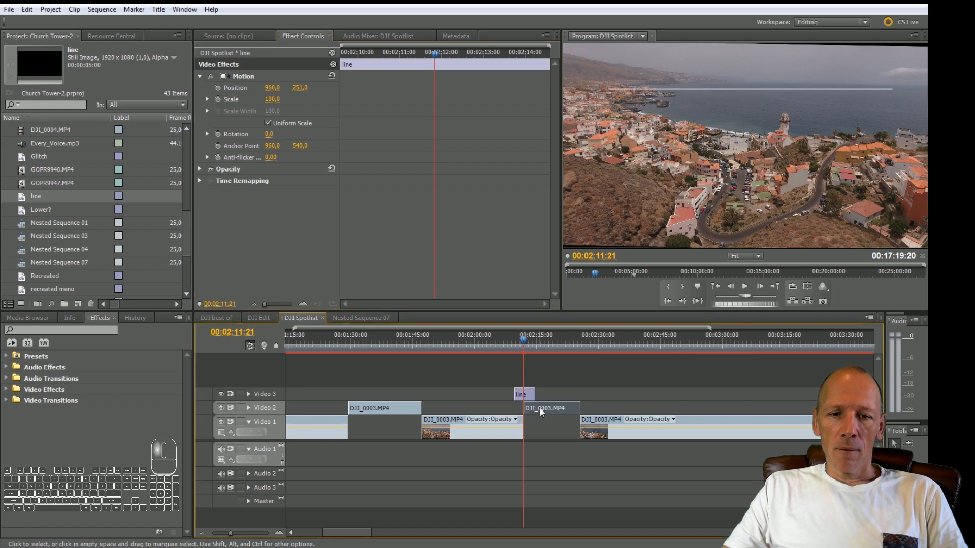
click(270, 135)
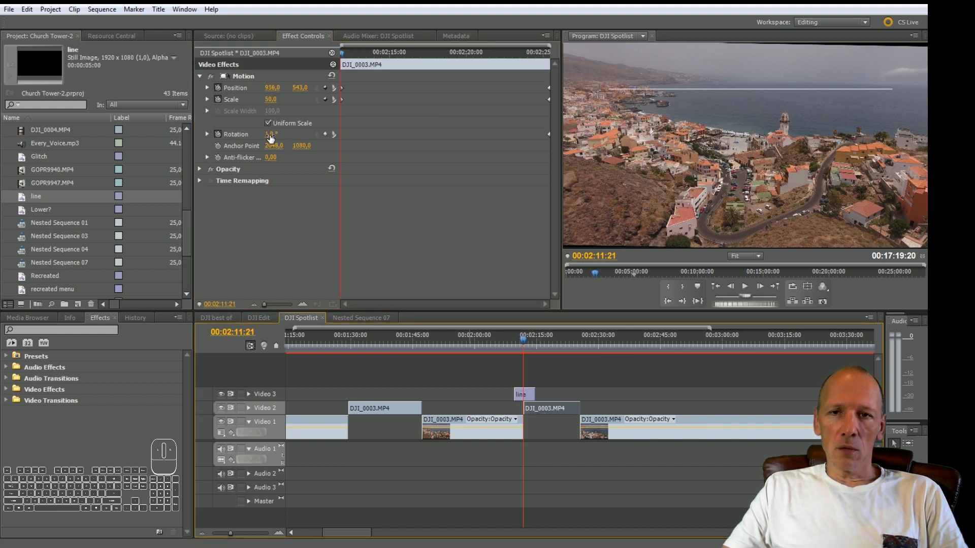
text(0)
key(Return)
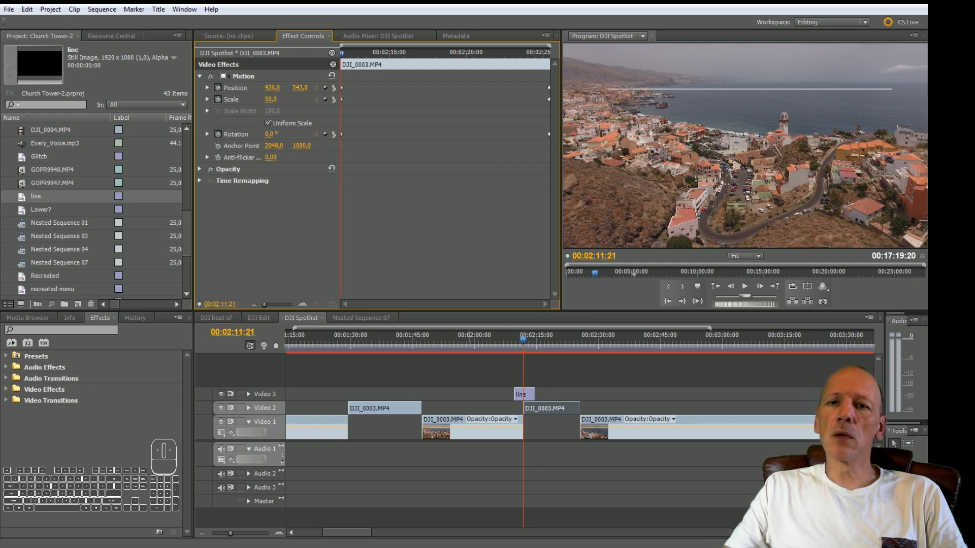
Step: Hide Video 3 and play back the zoom on the keyframed clip, reviewing its middle section from about 00:02:20 again
click(221, 394)
key(space)
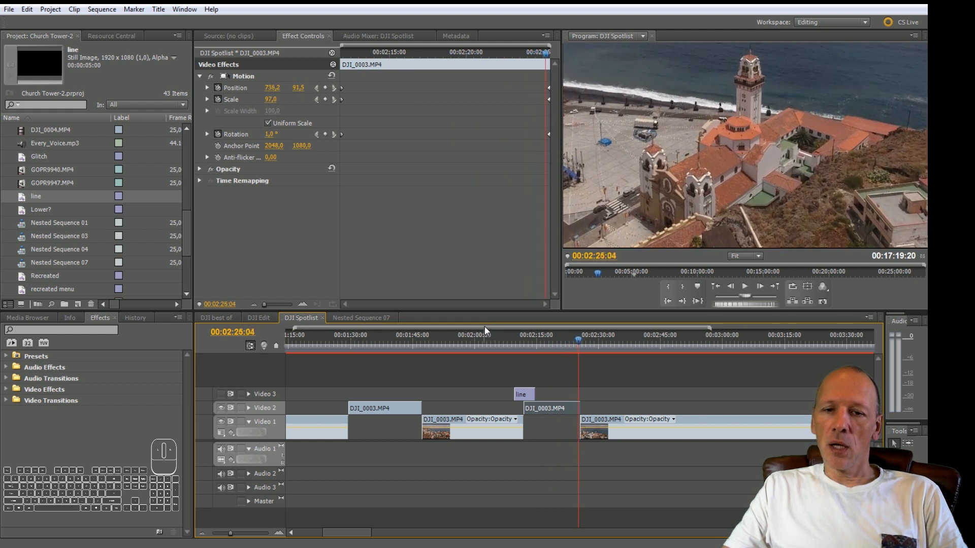
drag(577, 339, 555, 341)
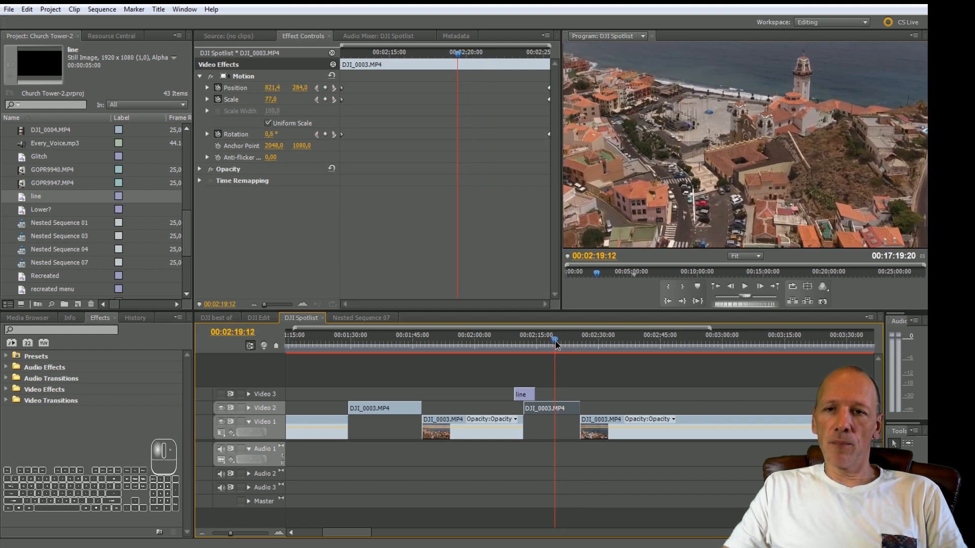
click(556, 335)
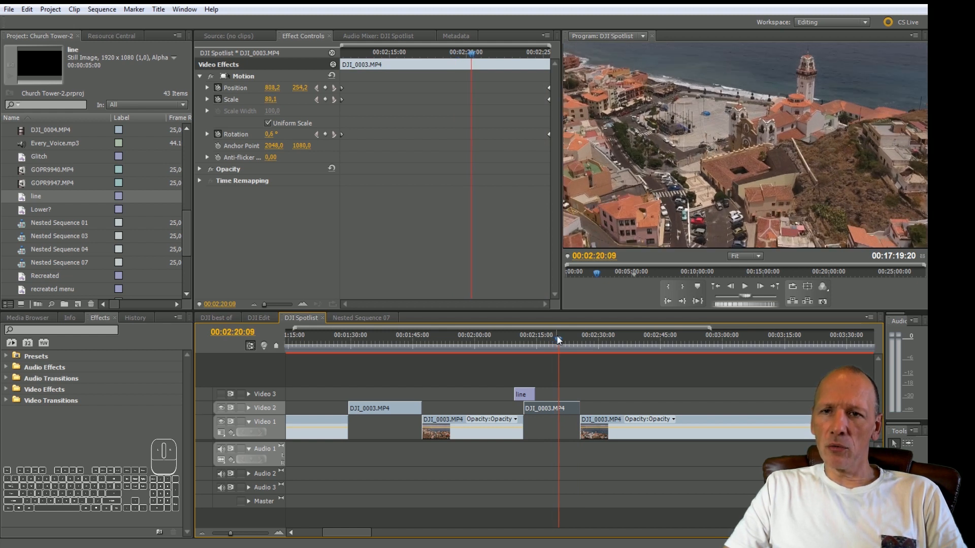
key(space)
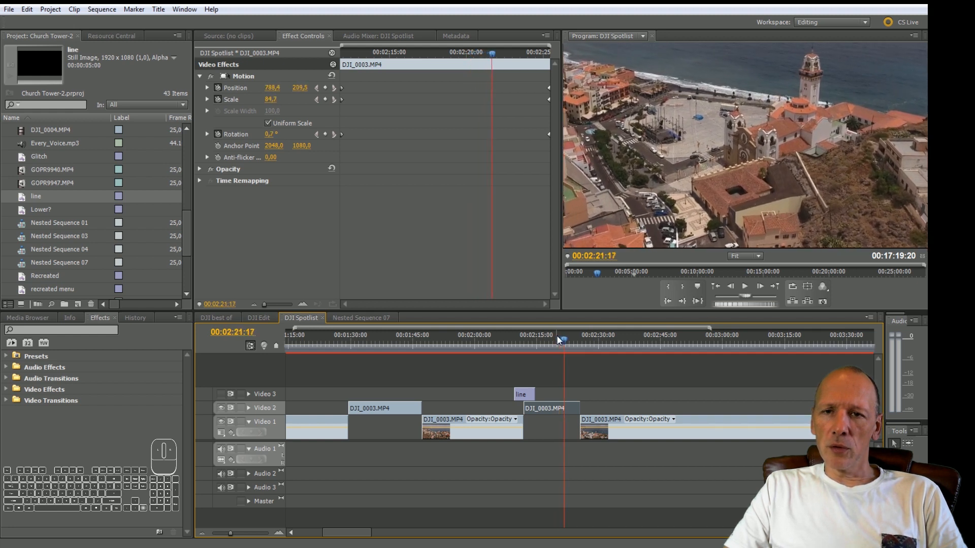
Step: Step frame by frame to 00:02:21:22 and add a position keyframe there with the vertical value 306,7
key(Left)
key(Left)
key(Left)
key(Left)
key(Left)
key(Left)
key(Left)
key(Left)
key(Left)
key(Left)
key(Left)
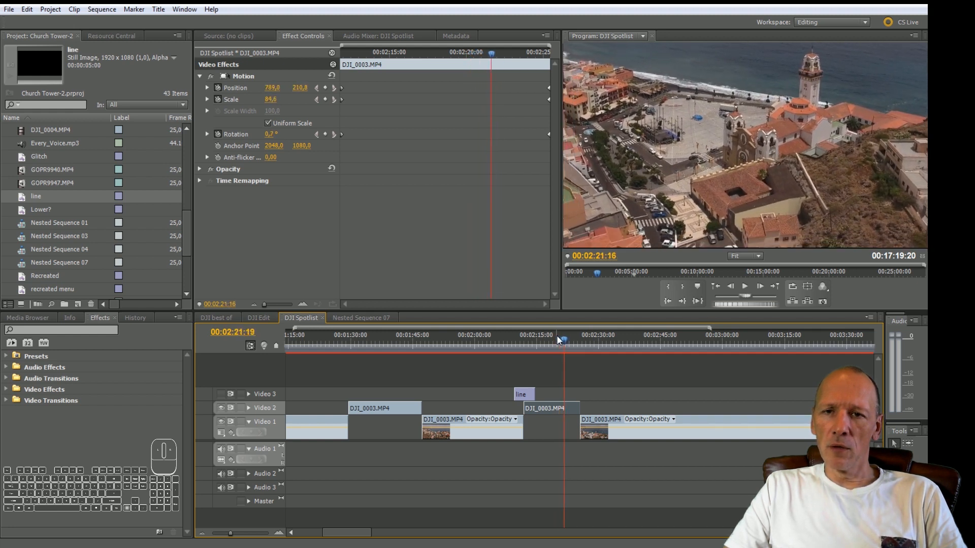
key(Right)
key(Right)
key(Right)
key(Right)
key(Right)
key(Right)
key(Right)
key(Right)
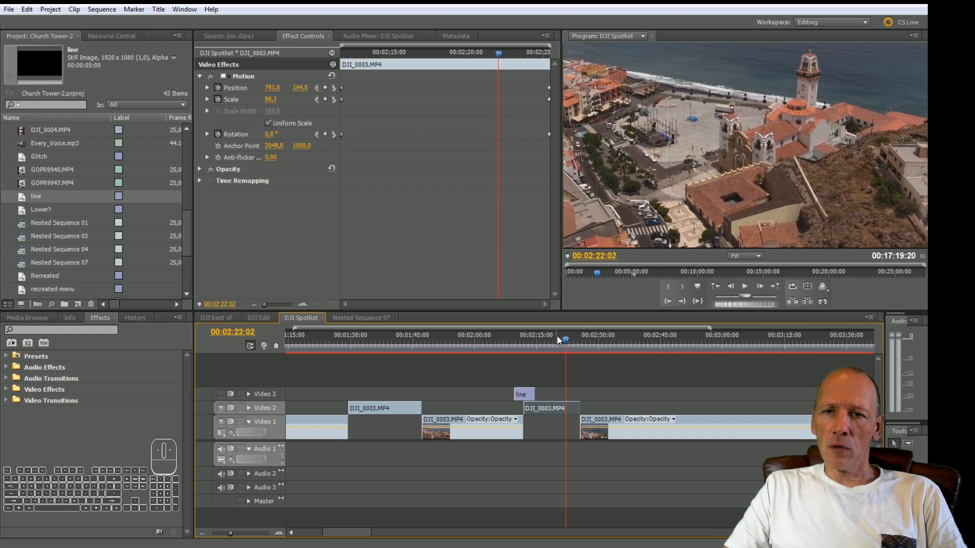
key(Right)
key(Left)
key(Left)
key(Left)
key(Left)
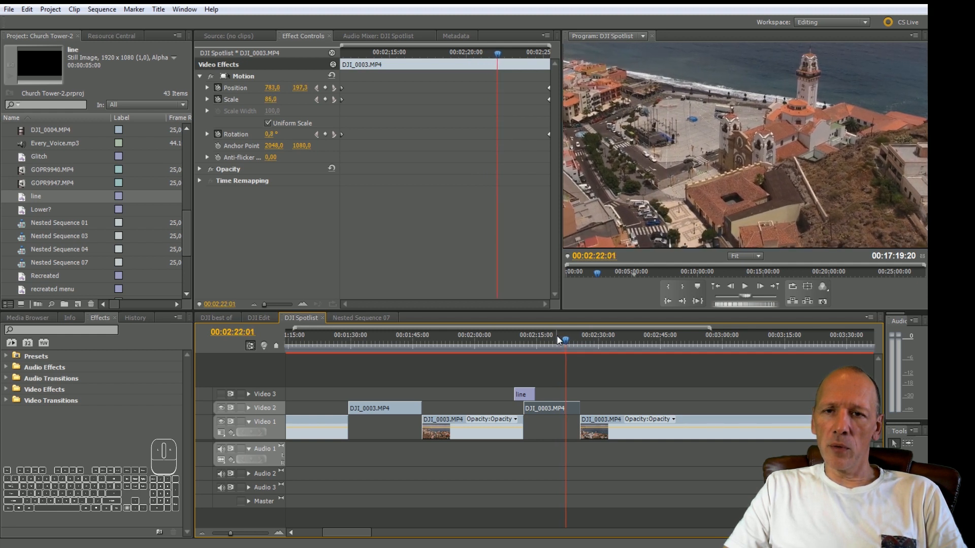
key(Left)
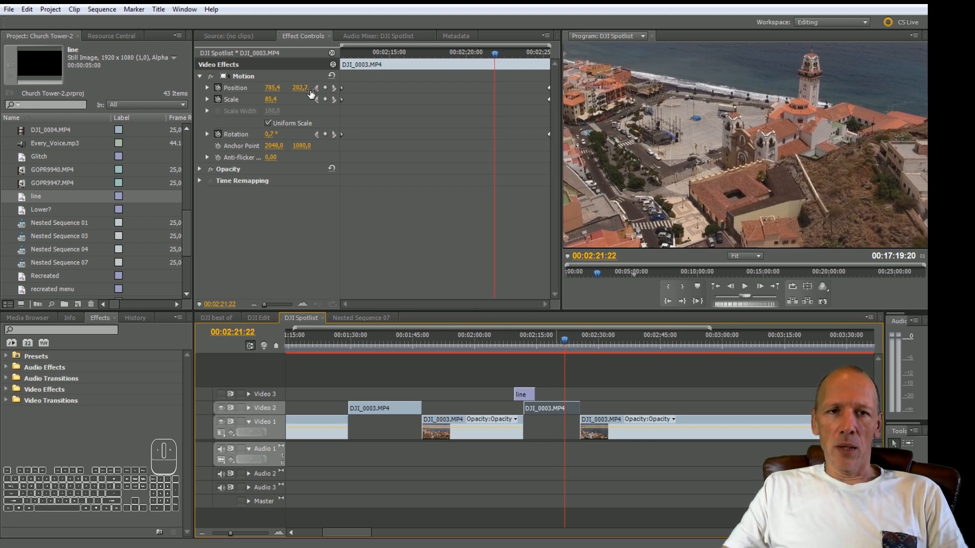
drag(303, 90, 358, 91)
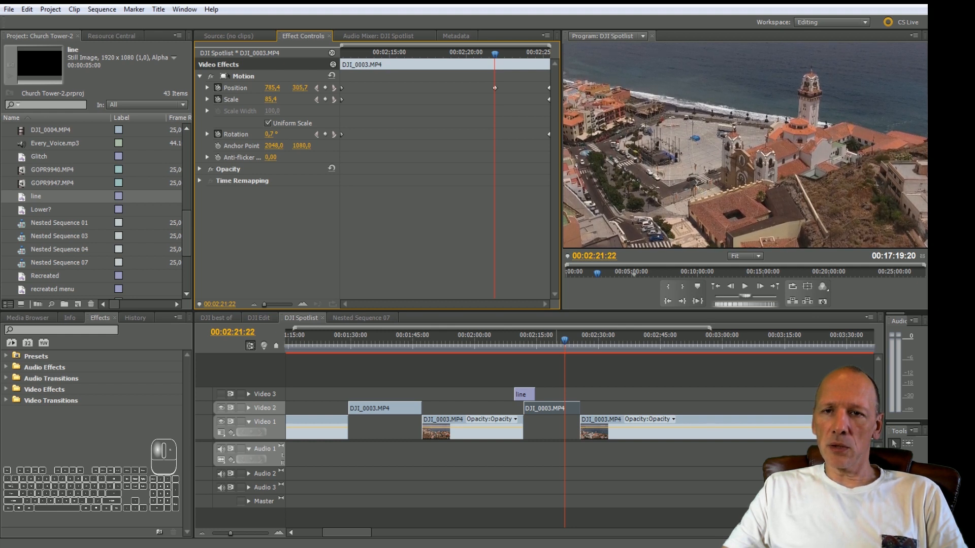
drag(359, 91, 361, 90)
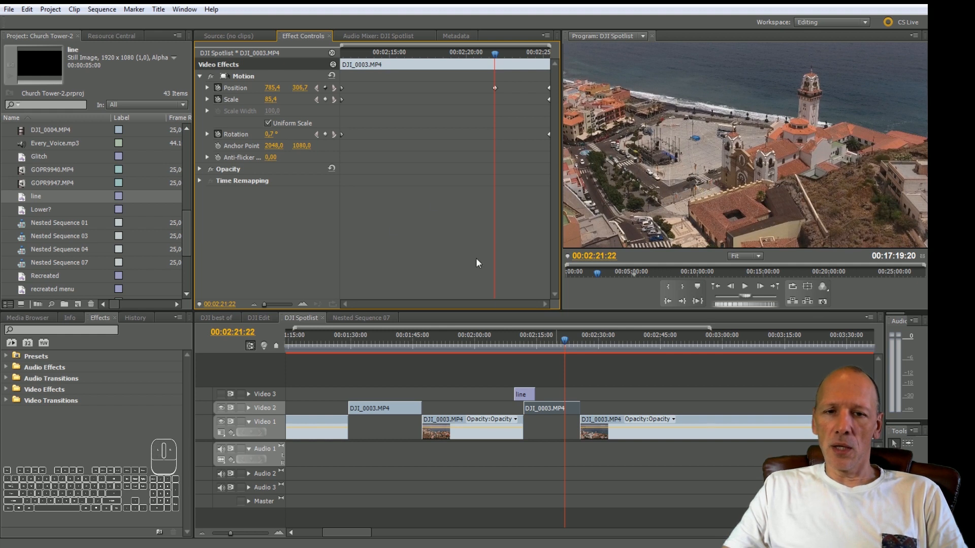
Step: Play back the keyframed DJI_0003.MP4 clip on Video 2 from 00:02:11:22 to review its zoom
drag(565, 341, 522, 352)
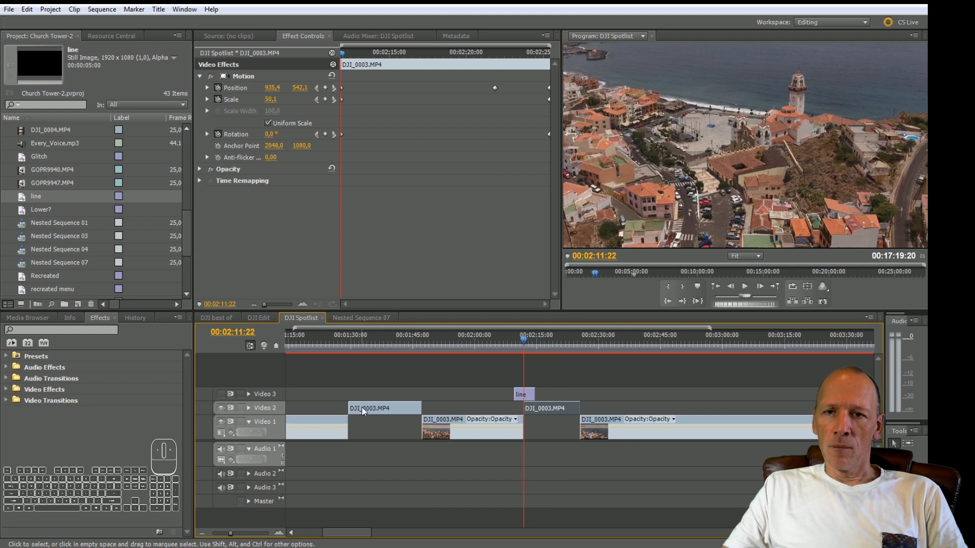
key(space)
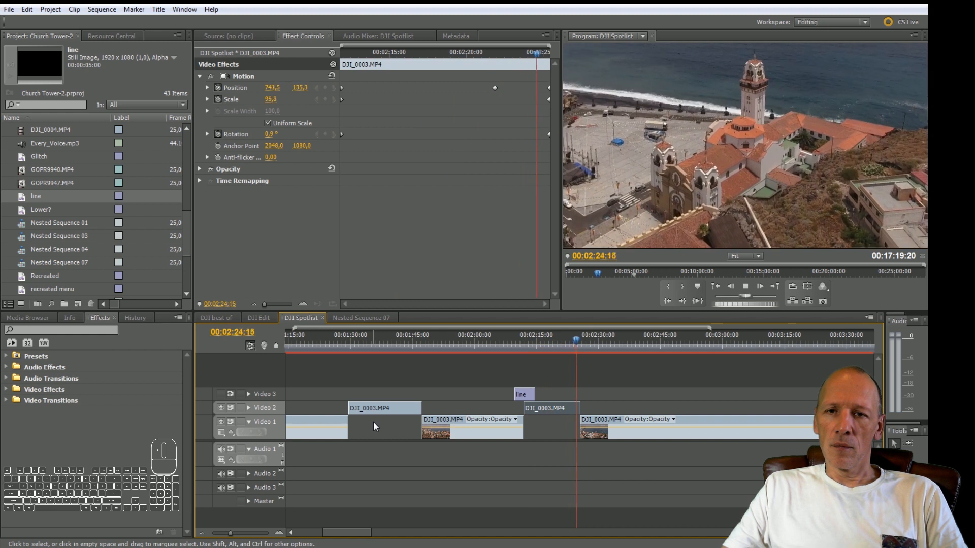
click(525, 339)
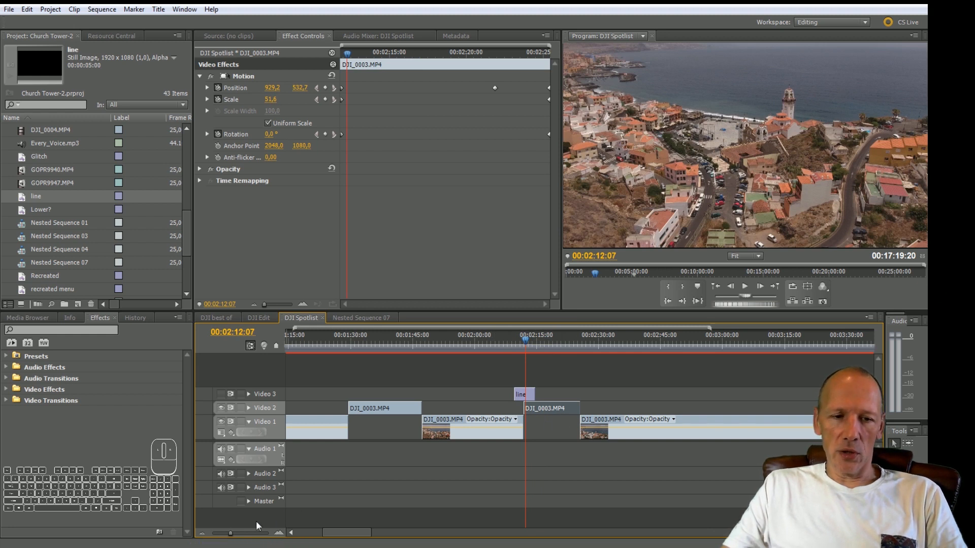
Step: Review the Video 1 footage from about 00:02:29:12 and split the DJI_0003.MP4 clip at 00:02:57:12
drag(230, 534, 225, 534)
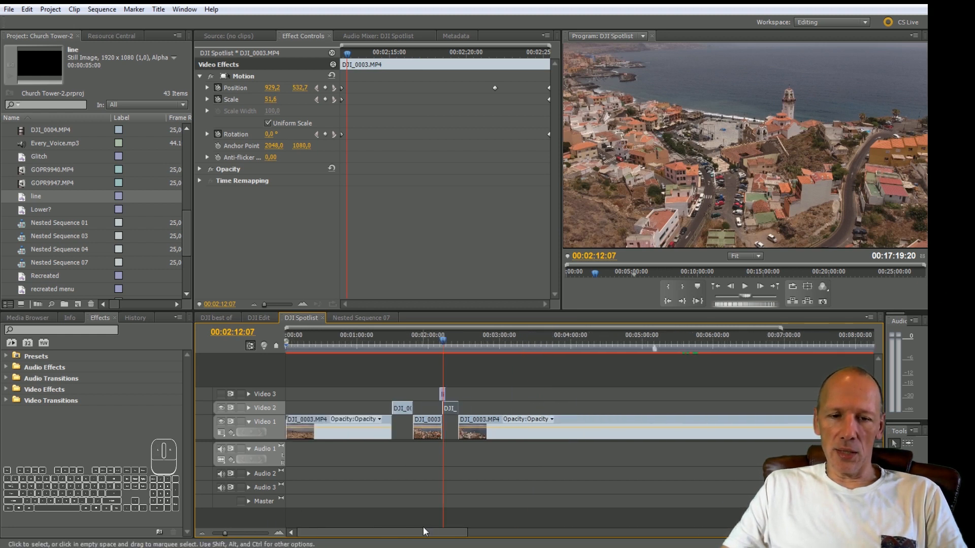
drag(419, 534, 426, 527)
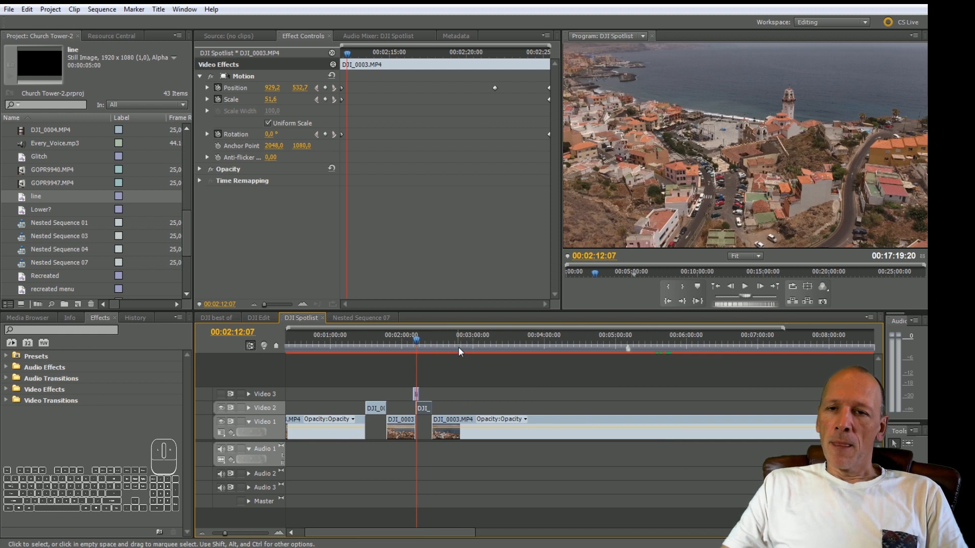
click(437, 345)
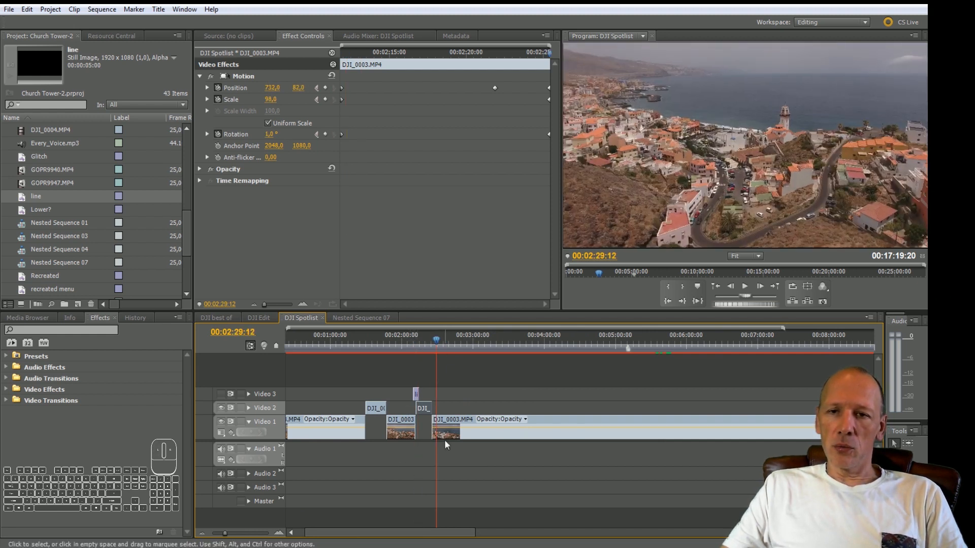
key(space)
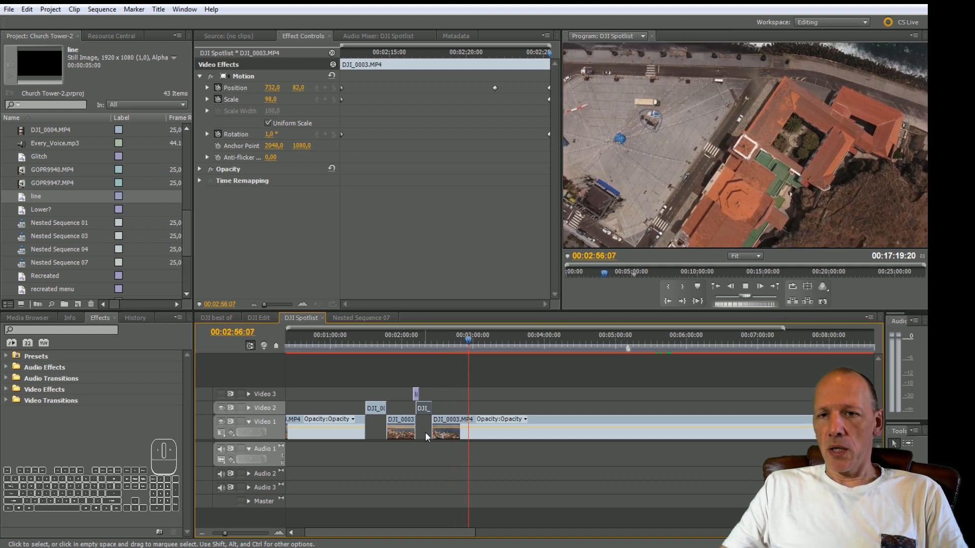
key(space)
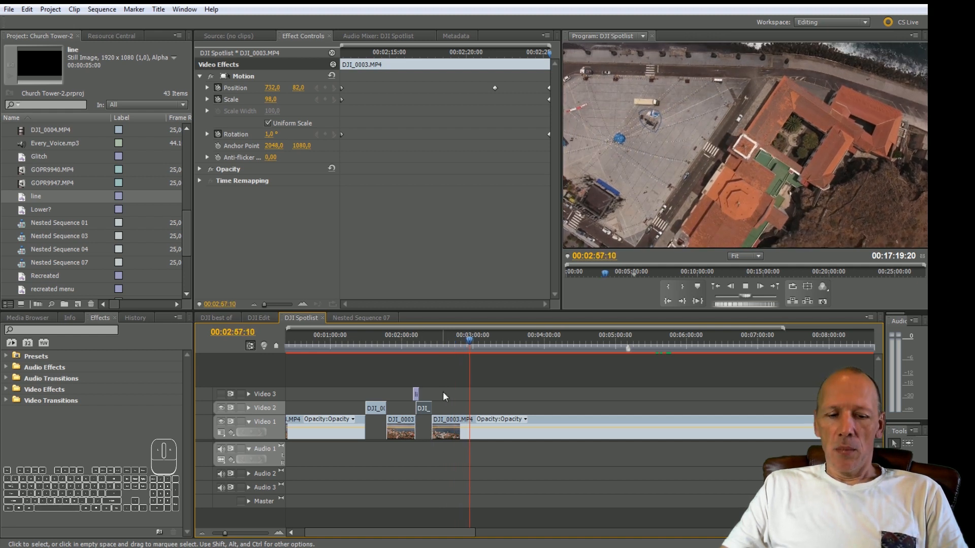
key(c)
click(472, 426)
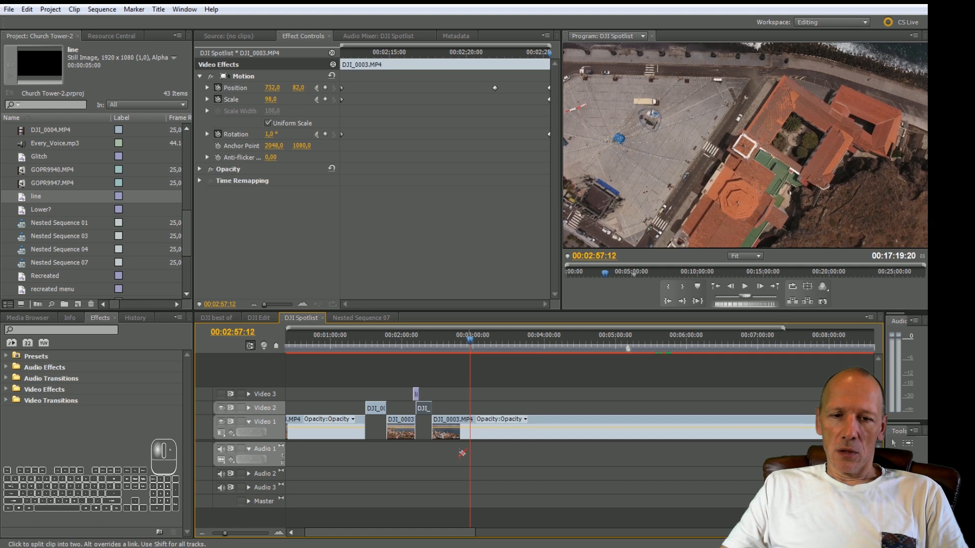
Step: Play on through the top-down shot and split the DJI_0003.MP4 clip on Video 1 at 00:03:35:02
key(space)
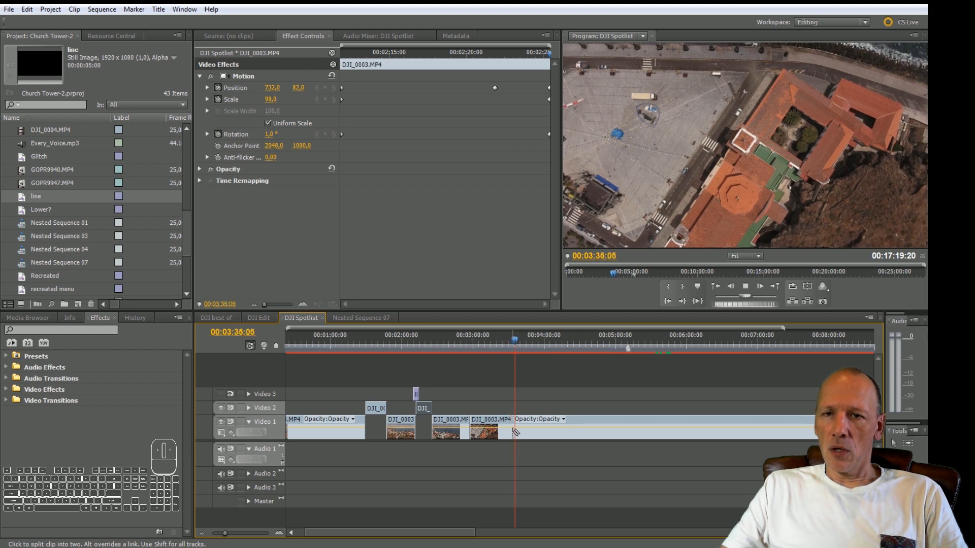
key(space)
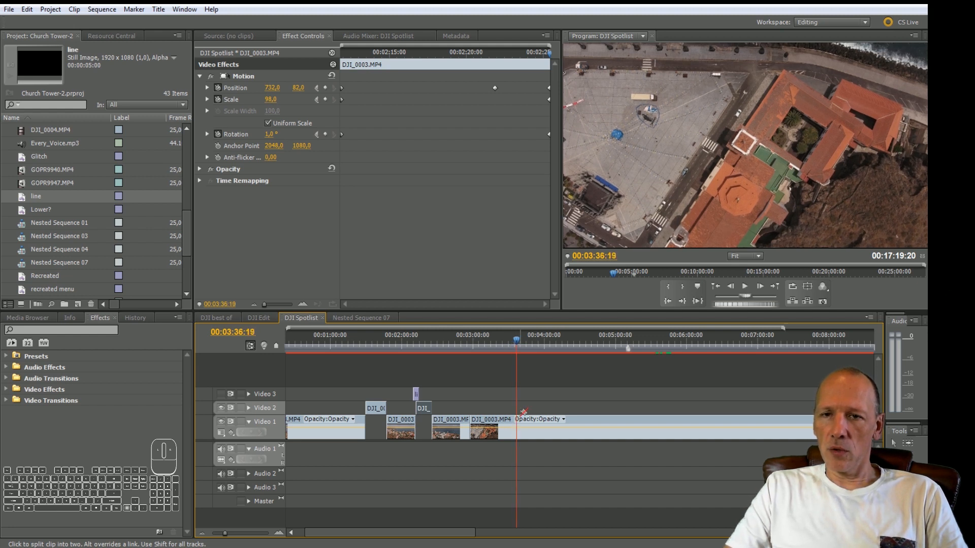
key(Up)
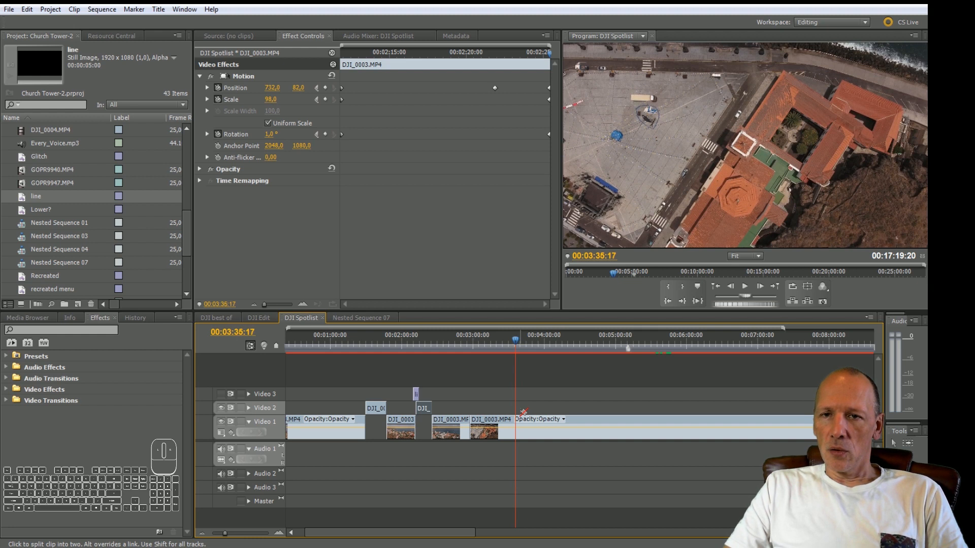
key(Left)
key(Left)
key(Left)
key(Left)
key(Left)
key(Left)
key(Left)
key(Left)
key(Left)
key(Left)
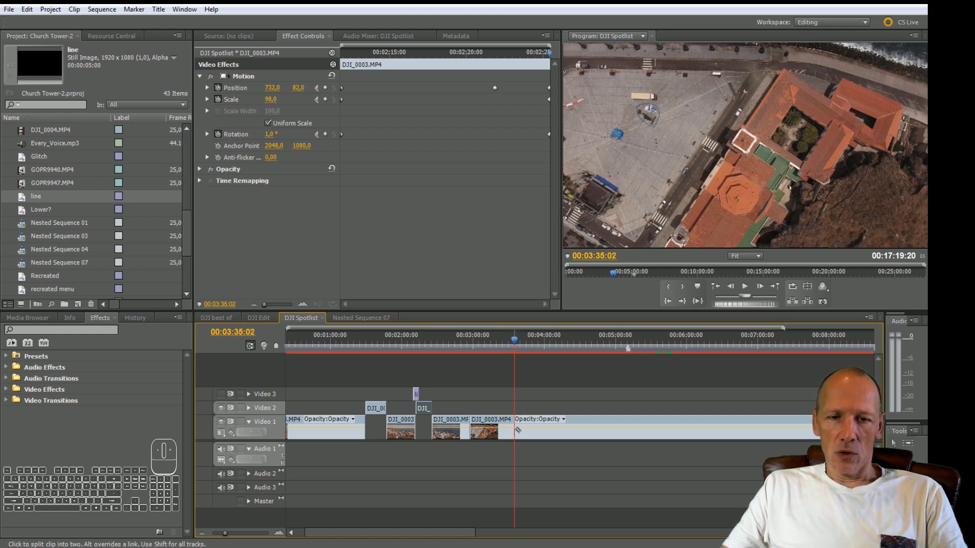
click(515, 431)
Step: Raise the segment between the cuts at 00:02:57:12 and 00:03:35:02 from Video 1 to Video 2
key(v)
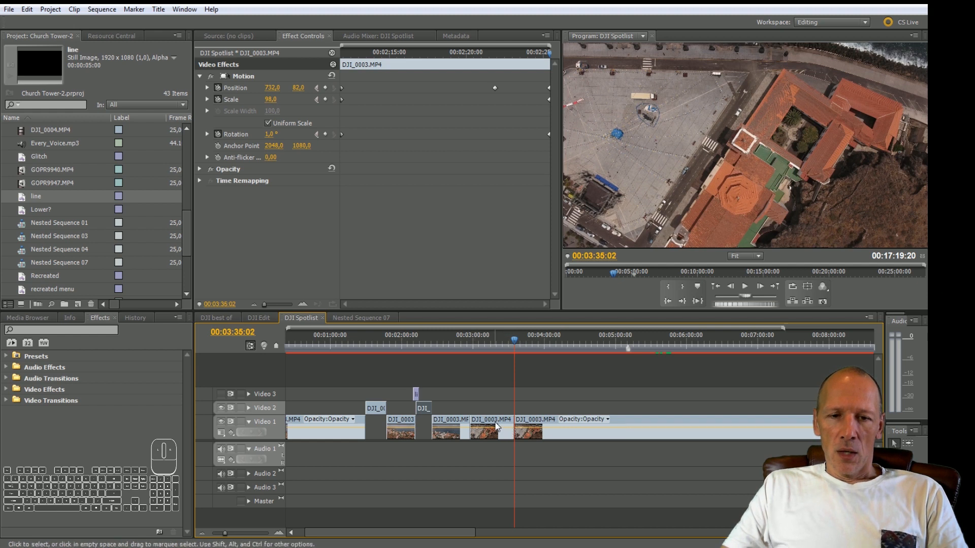
click(491, 417)
drag(492, 417, 492, 407)
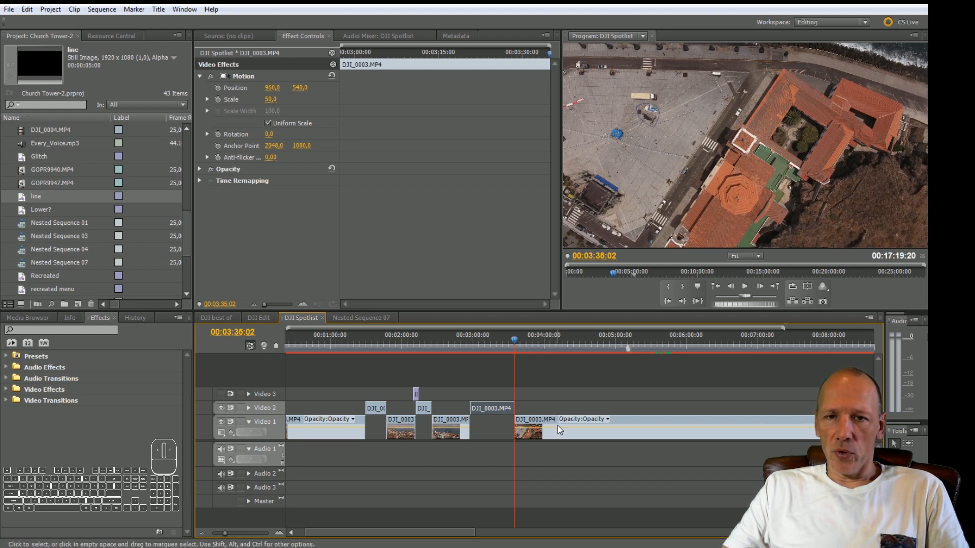
Step: Review the following footage and split the remaining DJI_0003.MP4 clip on Video 1 at 00:03:46:03
drag(446, 532, 471, 532)
key(space)
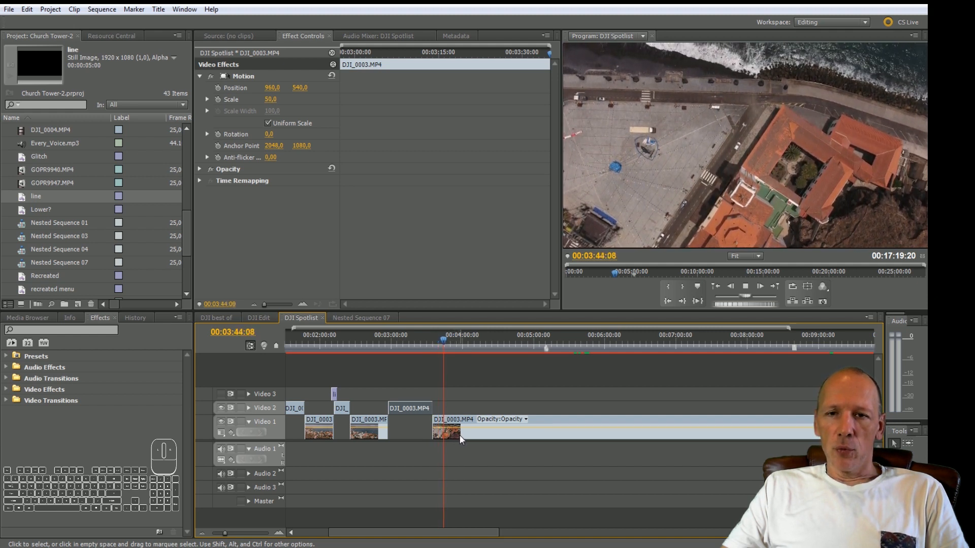
key(space)
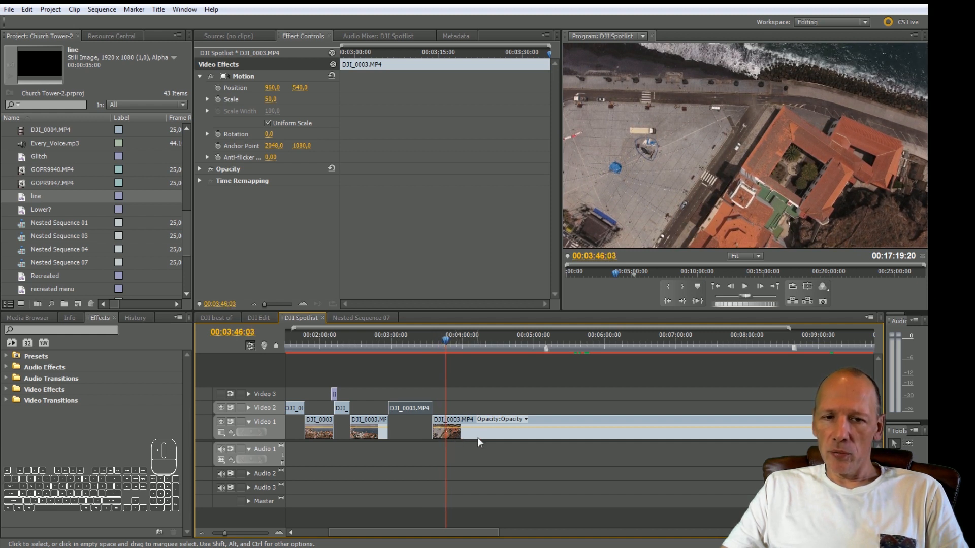
key(c)
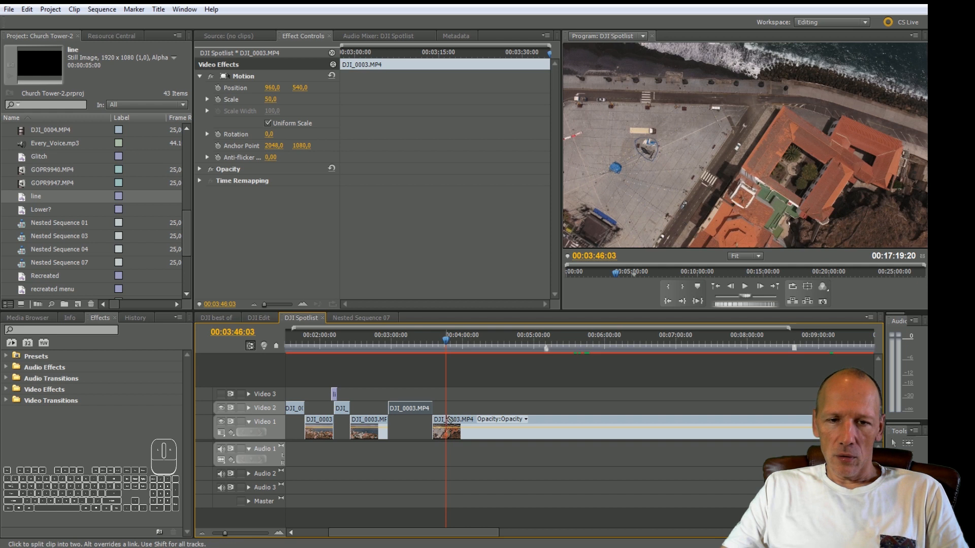
click(446, 419)
Step: Split the DJI_0003.MP4 clip at 00:04:13:19 and raise the segment starting at 00:03:46:03 to Video 2
key(space)
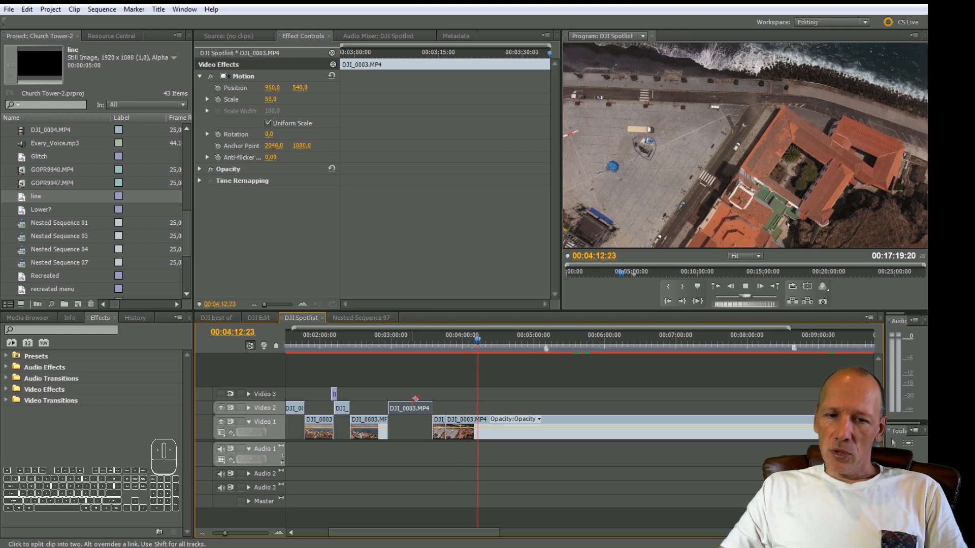
key(space)
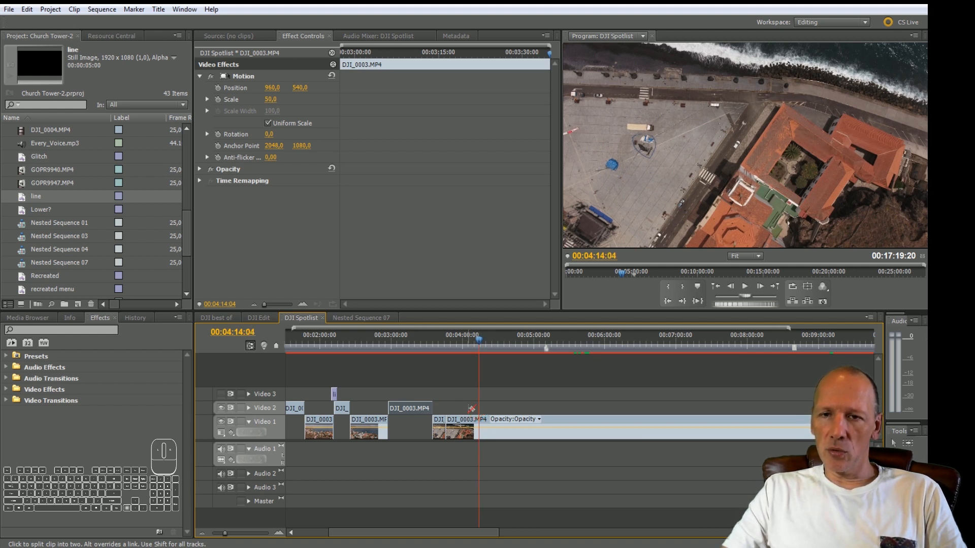
key(Left)
key(Left)
key(Left)
key(Left)
key(Left)
key(Left)
key(Left)
key(Left)
key(Left)
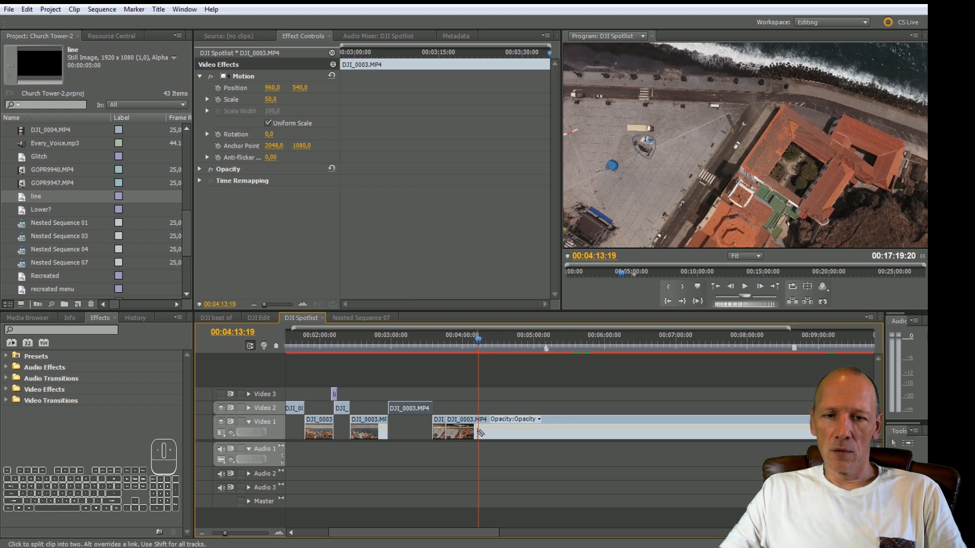
click(480, 431)
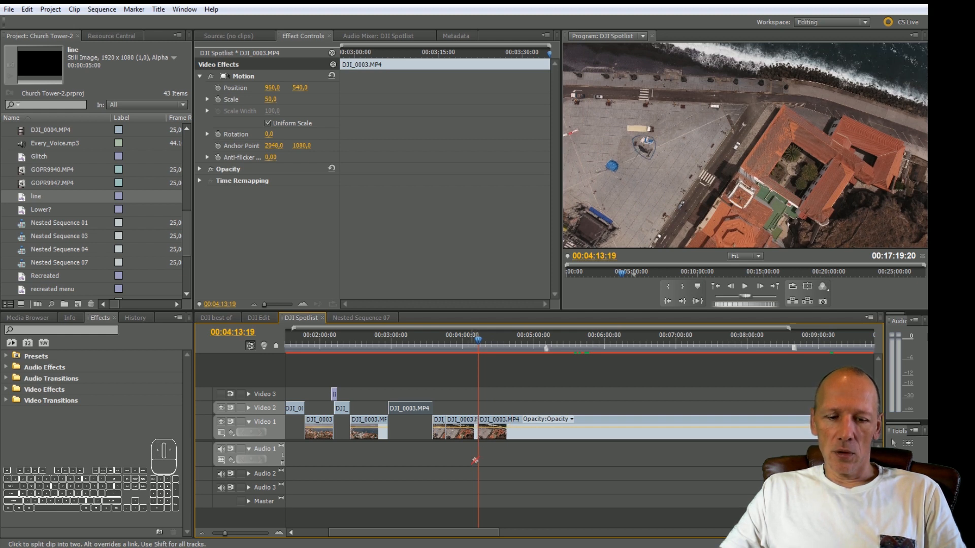
key(v)
drag(461, 421, 461, 408)
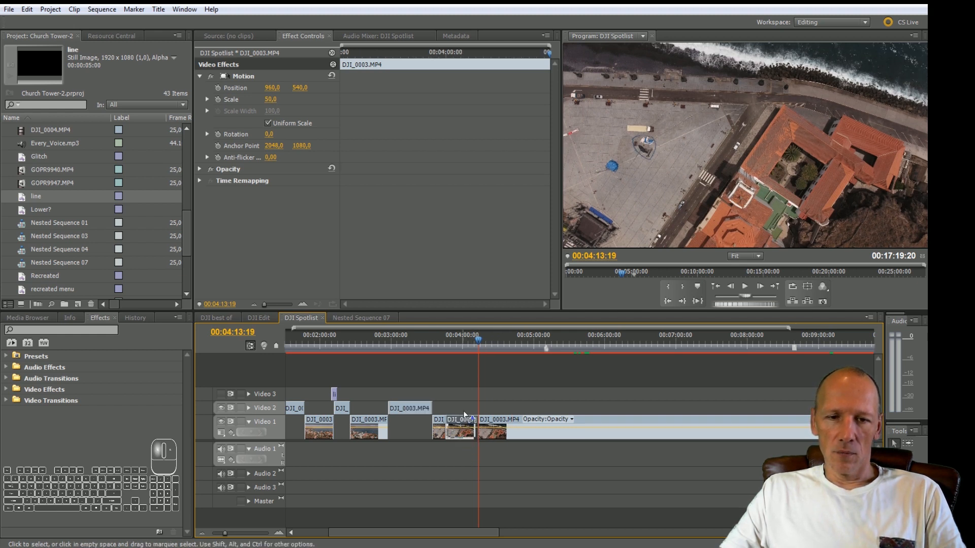
Step: Play on and split the last Video 1 clip at 00:05:11:22, undoing the first cut and remaking it exactly at the playhead
key(space)
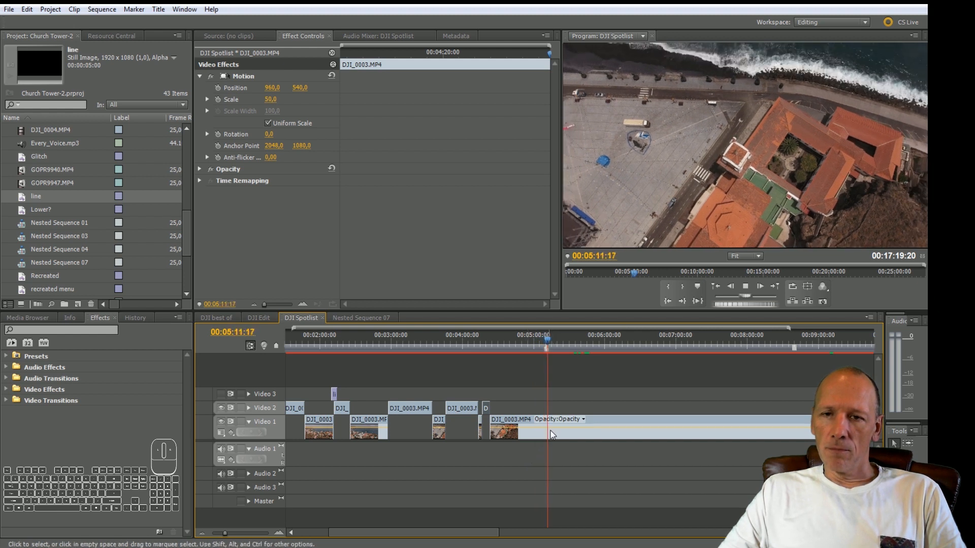
key(space)
key(c)
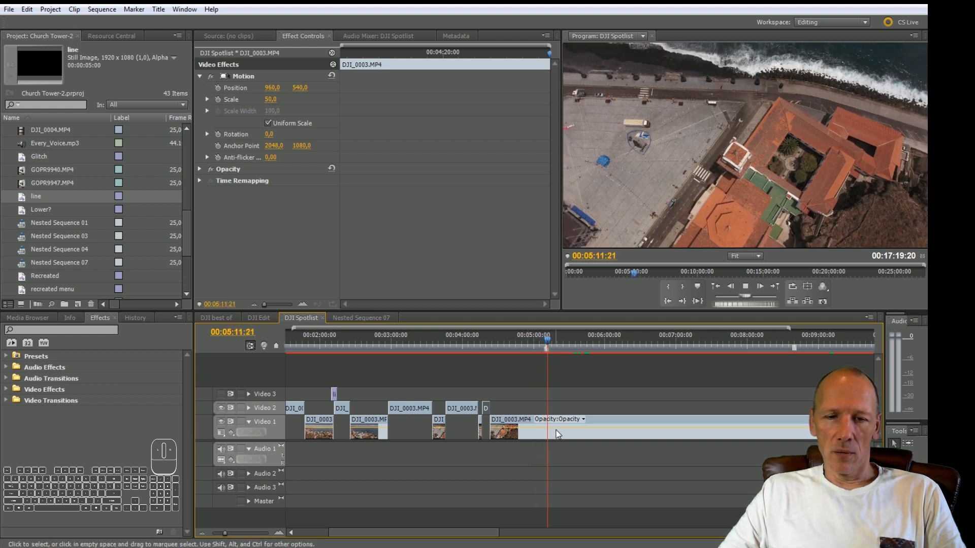
click(548, 430)
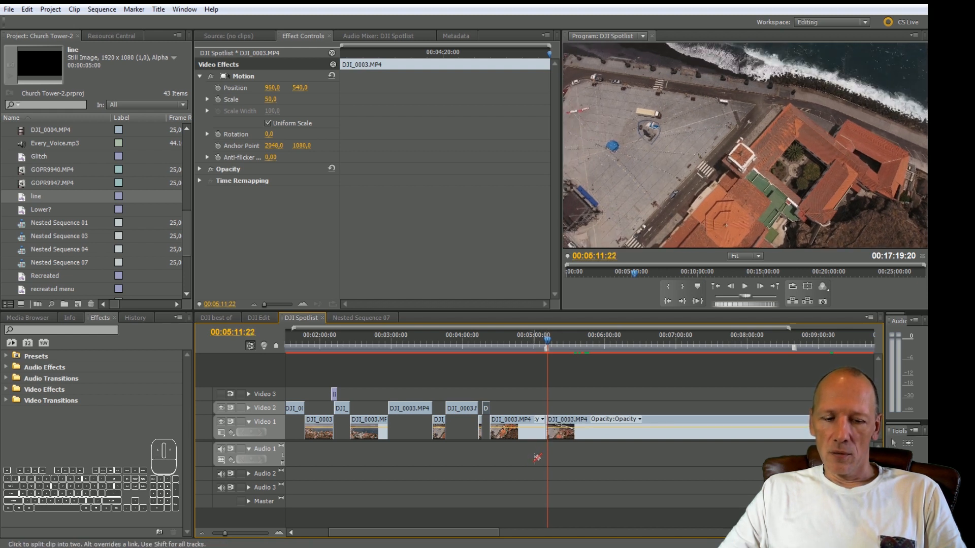
key(ctrl+z)
click(548, 427)
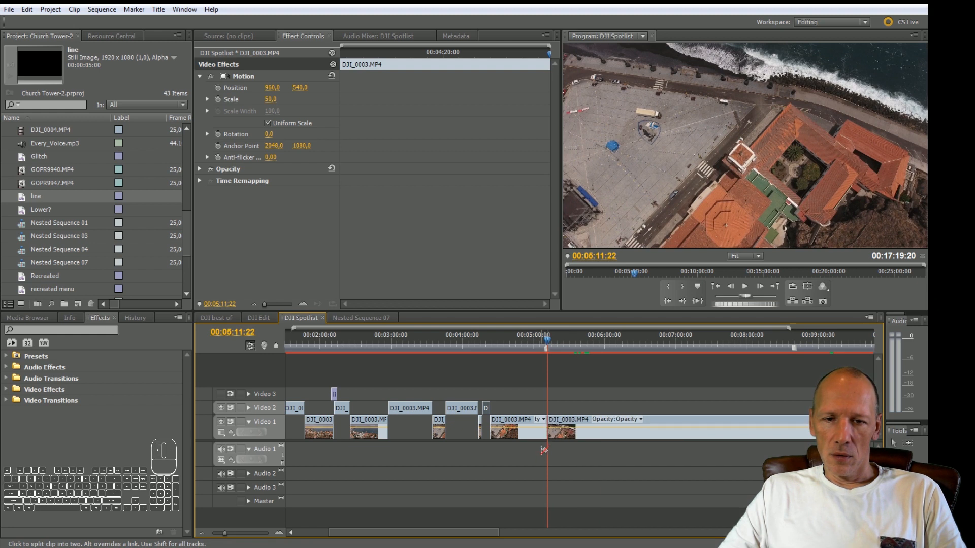
Step: Review the footage after 00:05:11:22 frame by frame and split the last DJI_0003.MP4 clip on Video 1 at 00:05:36:14
key(space)
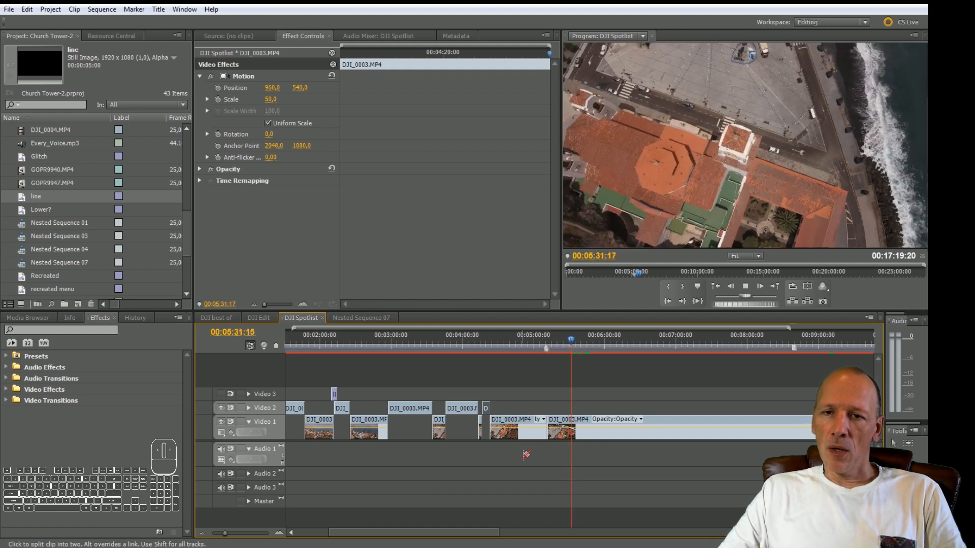
key(space)
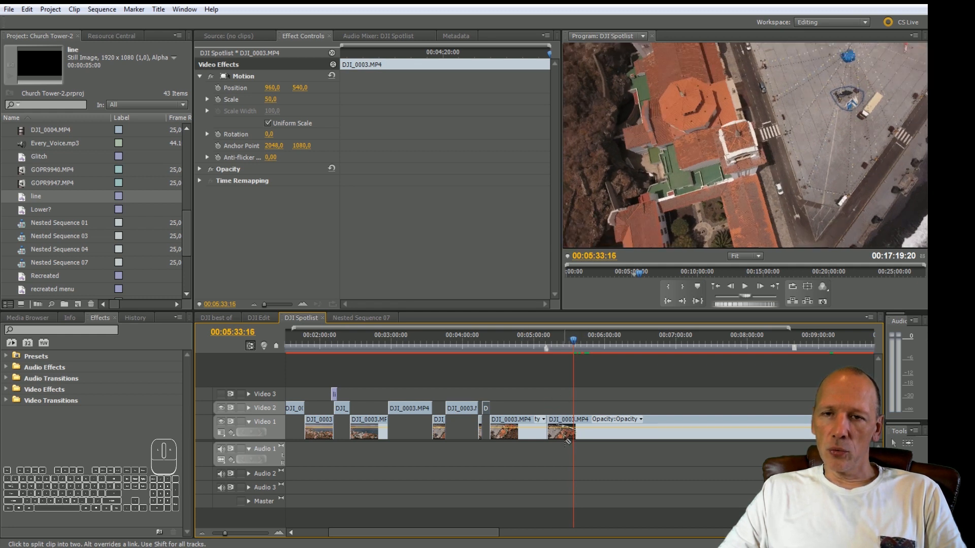
key(space)
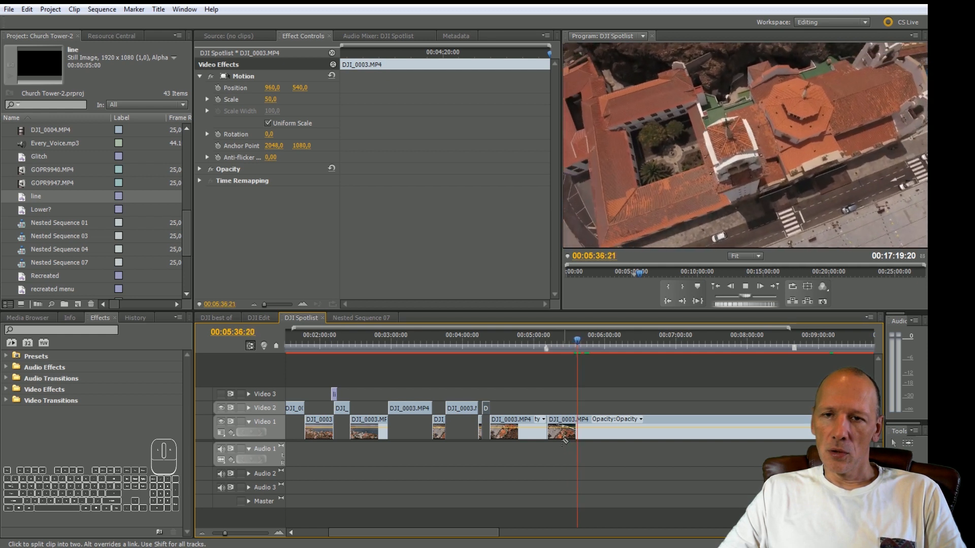
key(space)
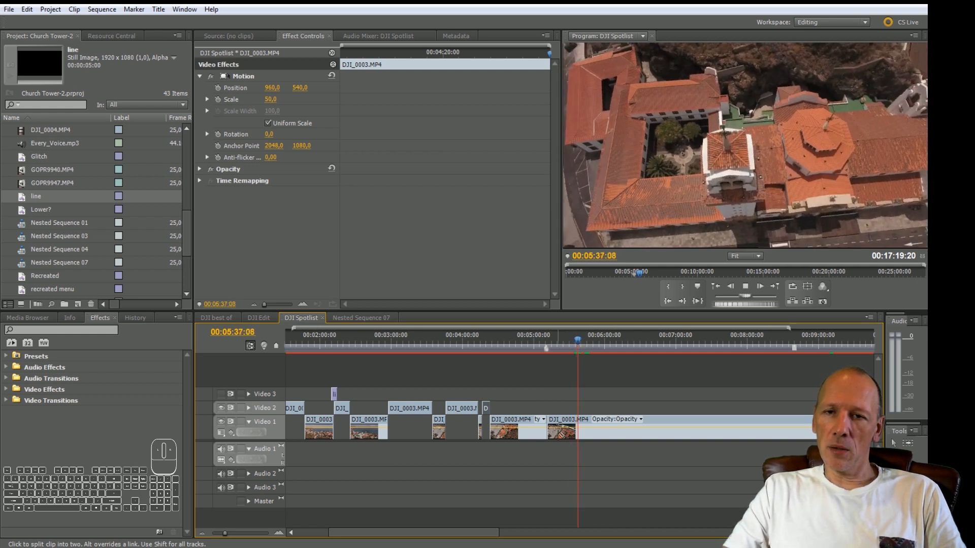
key(Left)
key(Left)
key(Left)
key(Left)
key(Left)
key(Left)
key(Left)
key(Left)
key(Left)
key(Left)
key(Left)
key(Left)
key(Left)
key(Left)
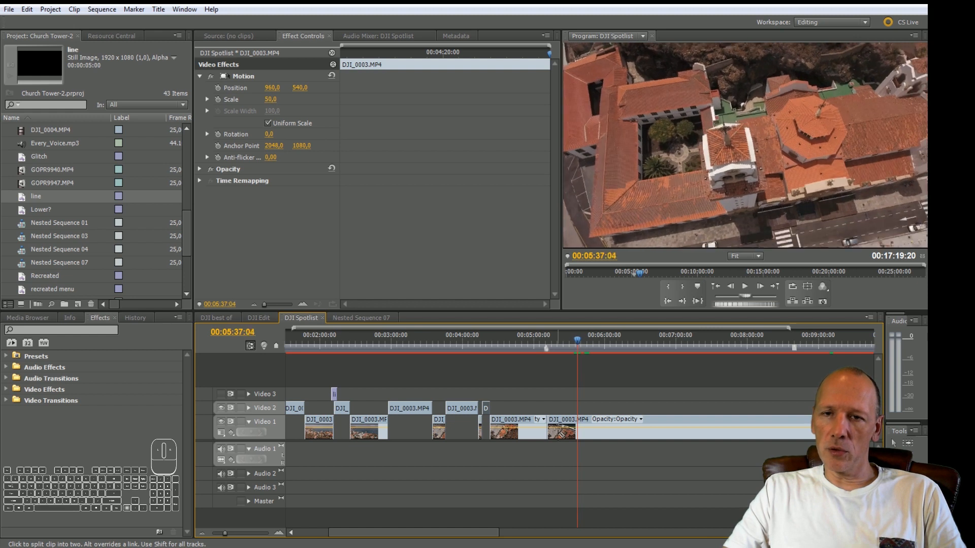
key(Left)
key(Left)
key(Left)
key(Left)
key(Left)
key(Left)
key(Left)
key(Left)
key(Left)
key(Left)
key(Left)
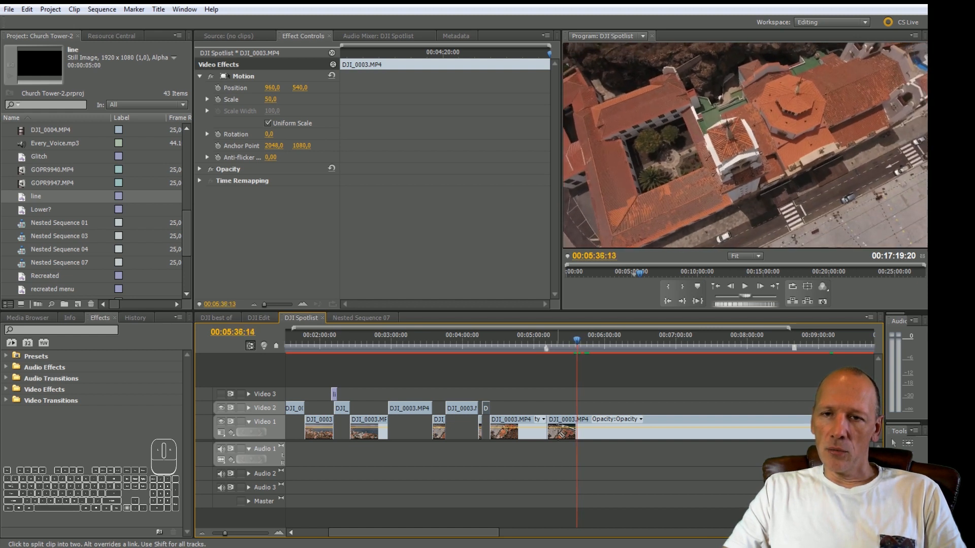
key(Right)
key(Right)
key(Right)
key(Right)
key(Right)
key(Right)
key(Right)
key(Right)
key(Right)
key(Right)
key(Right)
key(Right)
key(Right)
key(Right)
key(Right)
key(Right)
key(Right)
key(Right)
key(Right)
key(Right)
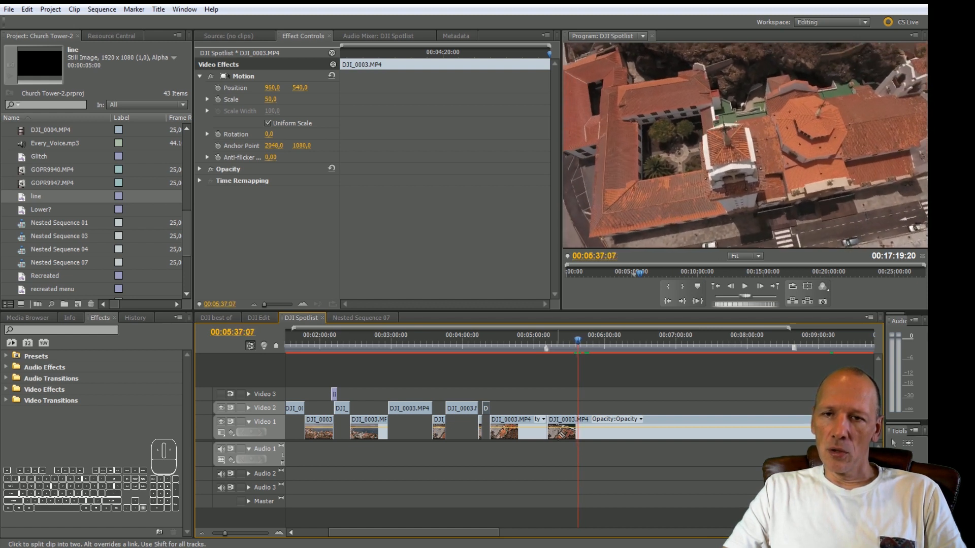
key(Left)
key(Left)
key(Left)
key(Left)
key(Left)
key(Left)
key(Left)
key(Left)
key(Left)
key(Left)
key(Left)
key(Left)
key(Left)
key(Left)
key(Left)
key(Left)
key(Left)
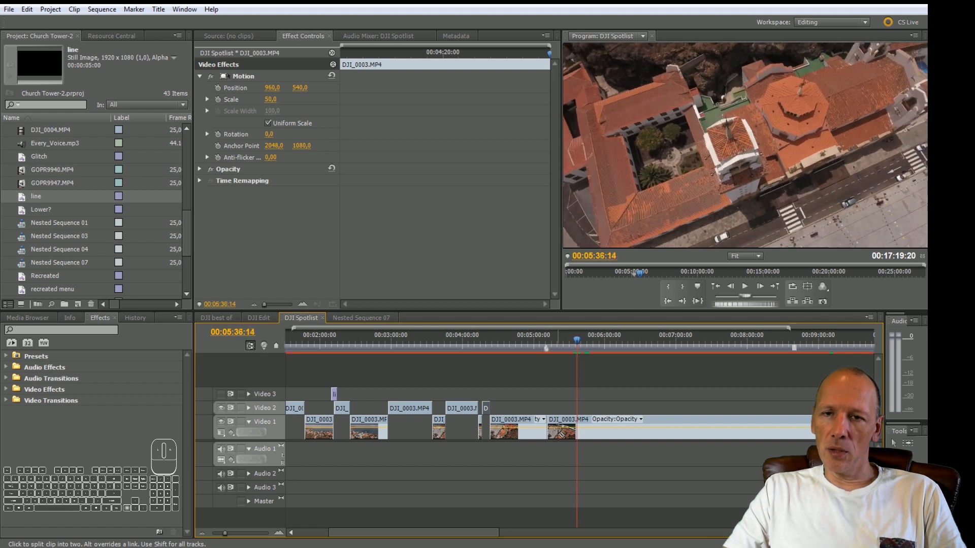
click(582, 433)
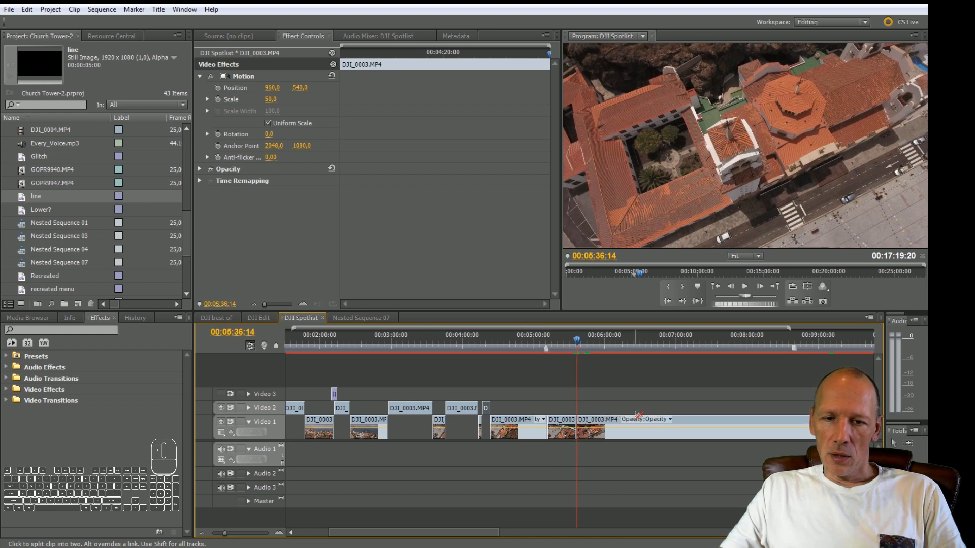
Step: Raise the segment between 00:05:11:22 and 00:05:36:14 to Video 2 and return the playhead to its end
key(v)
drag(562, 427, 562, 409)
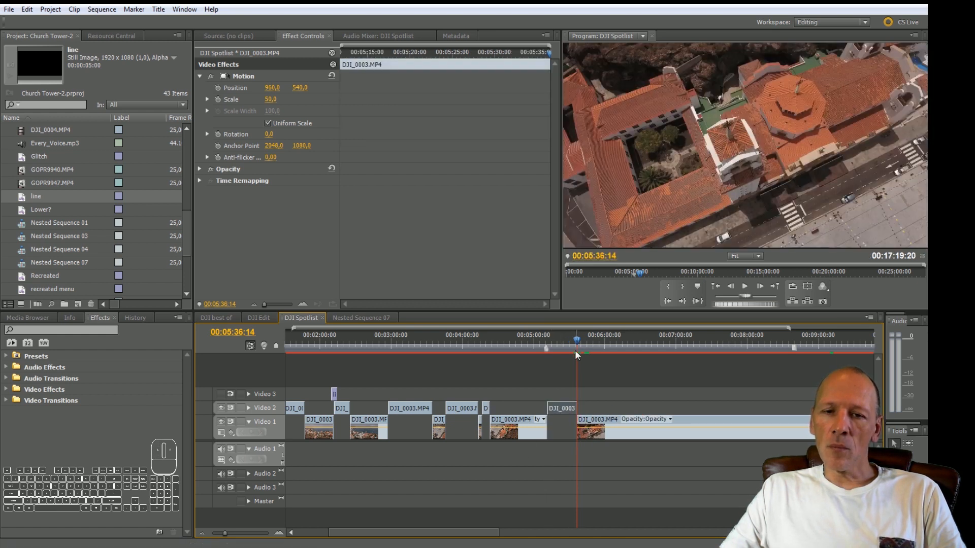
drag(577, 341, 563, 356)
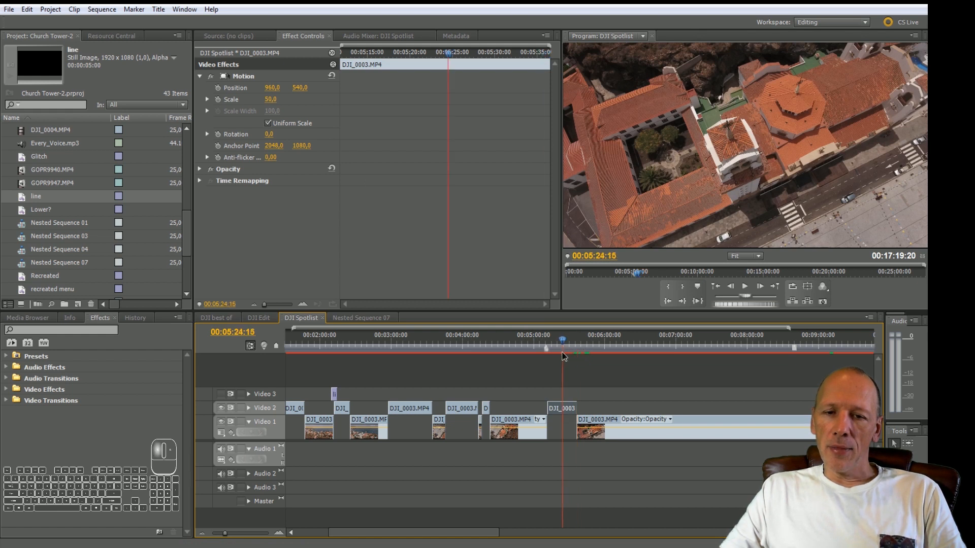
key(Down)
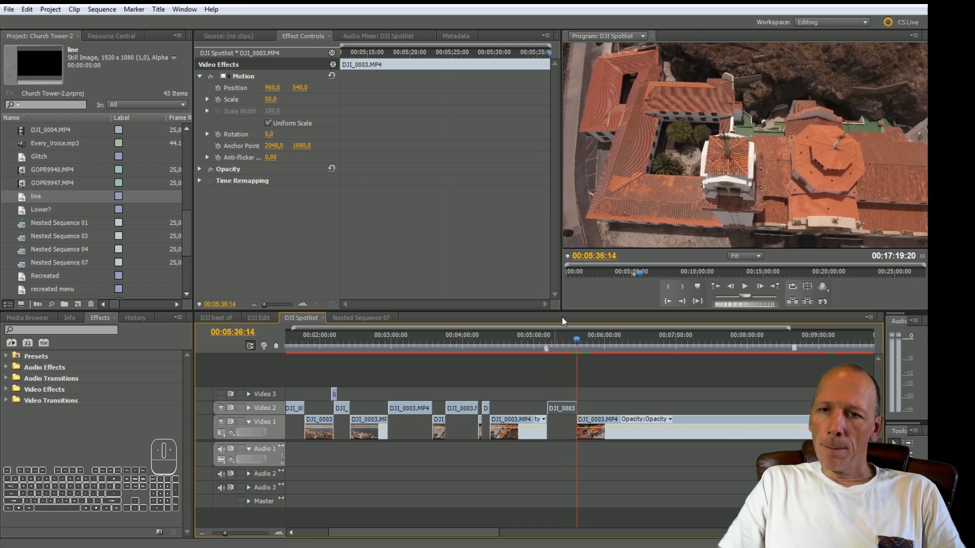
Step: Find where the camera settles after the last cut and split the remaining Video 1 clip at 00:05:37:18
key(space)
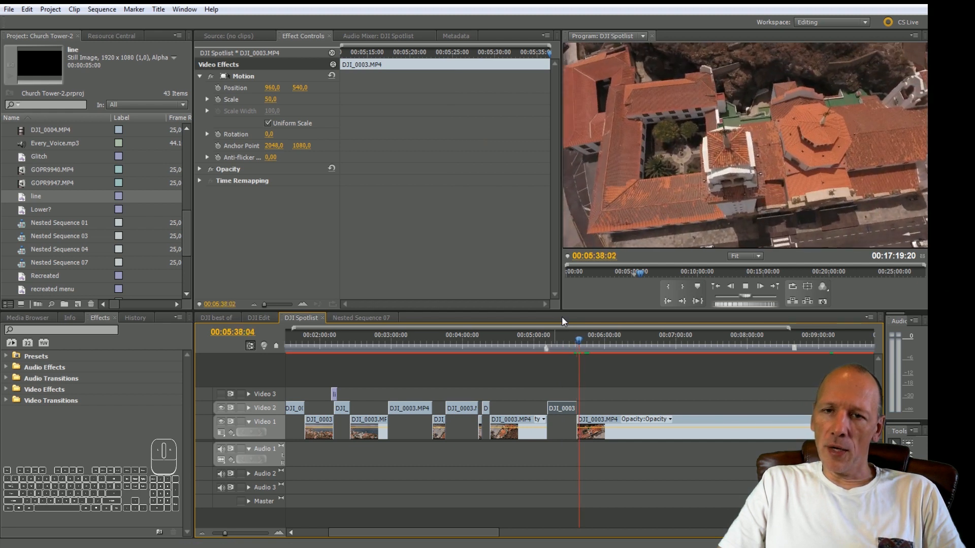
key(space)
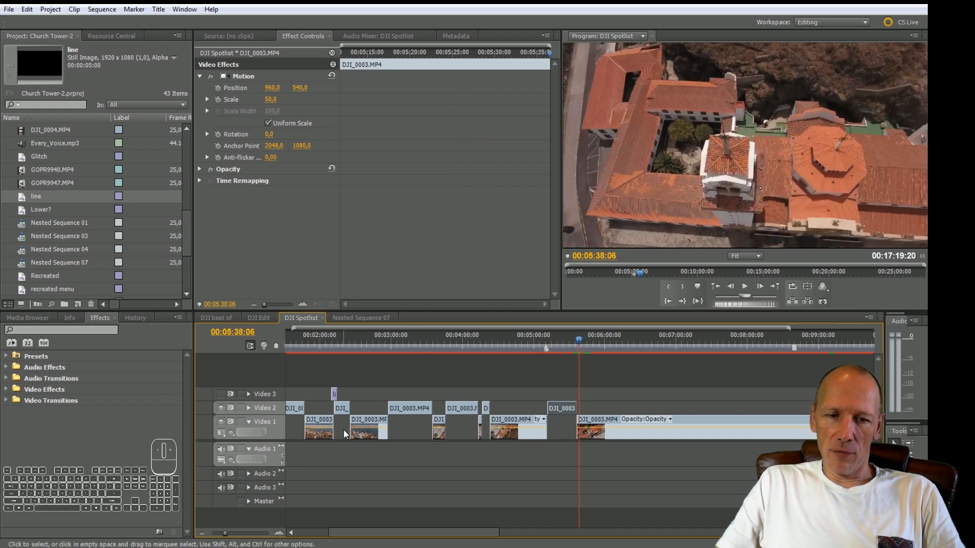
key(equal)
key(equal)
key(equal)
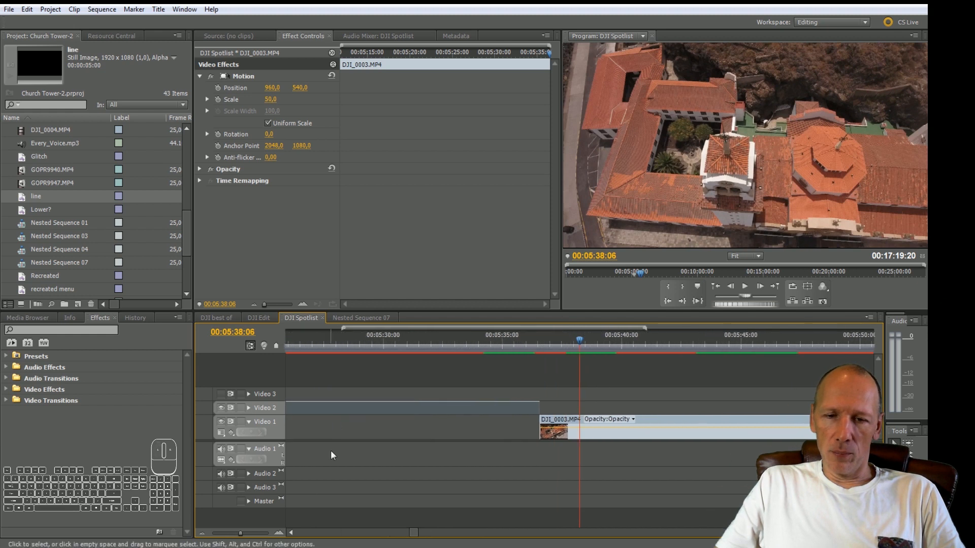
key(Left)
key(Left)
key(Left)
key(Left)
key(Left)
key(Left)
key(Left)
key(Left)
key(Left)
key(Left)
key(Left)
key(Left)
key(Left)
key(Left)
key(Left)
key(Left)
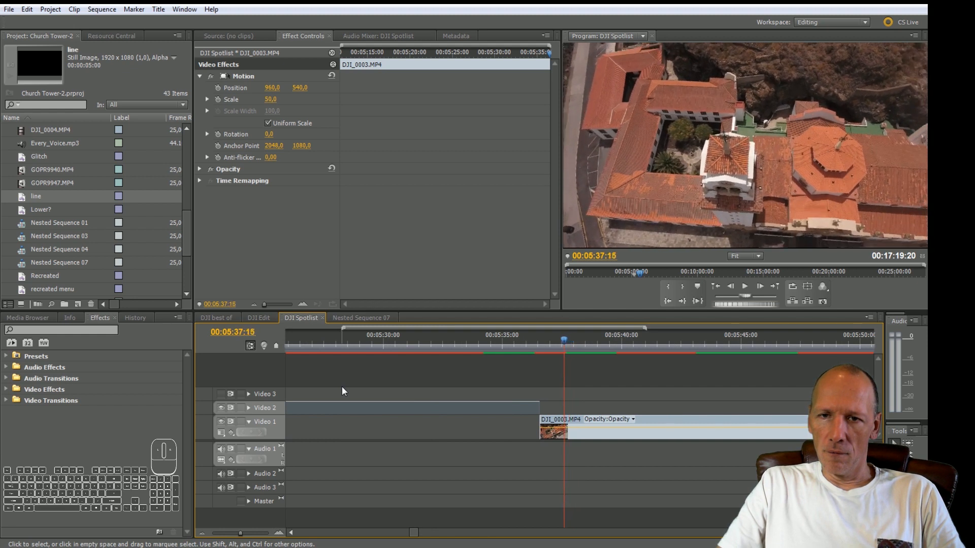
key(Left)
key(Left)
key(Left)
key(Left)
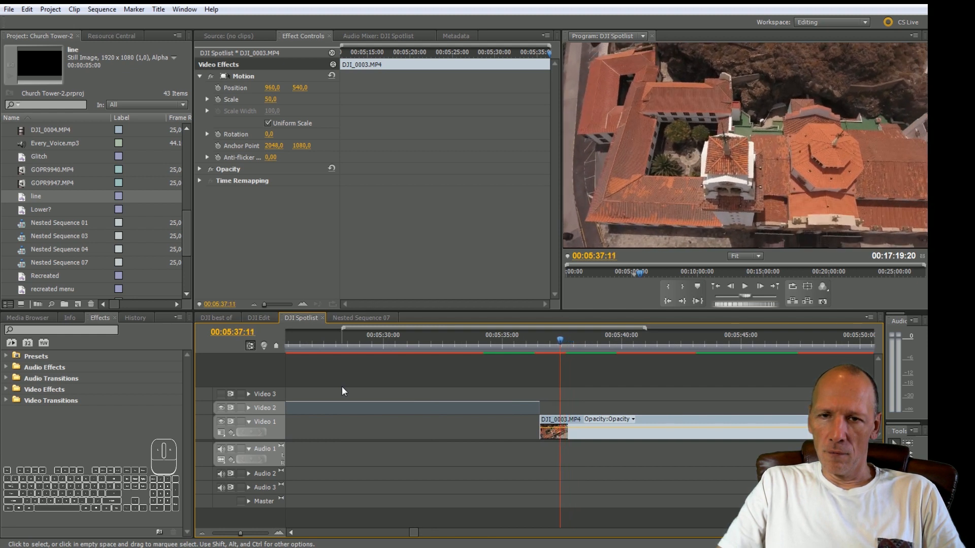
key(Right)
key(Right)
key(Right)
key(Right)
key(Right)
key(Right)
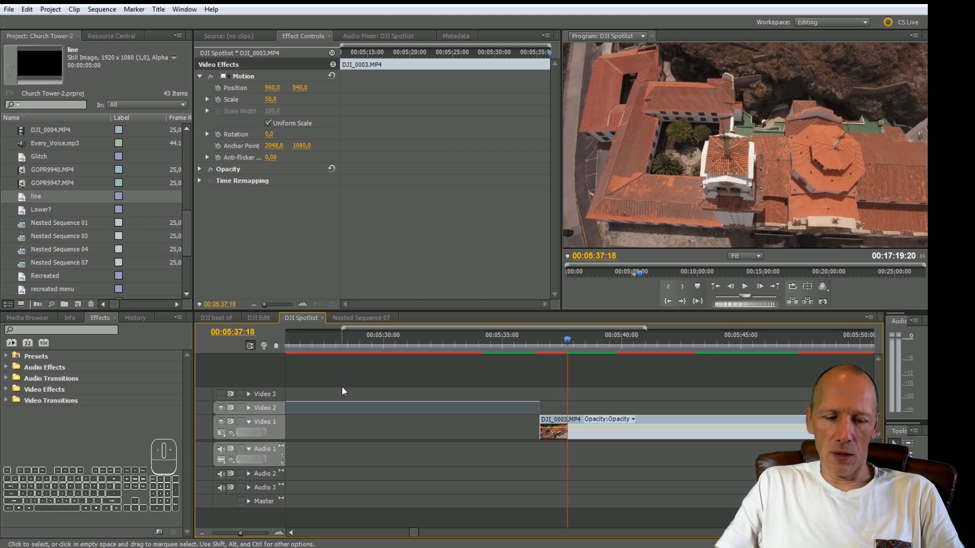
key(c)
key(Right)
click(565, 422)
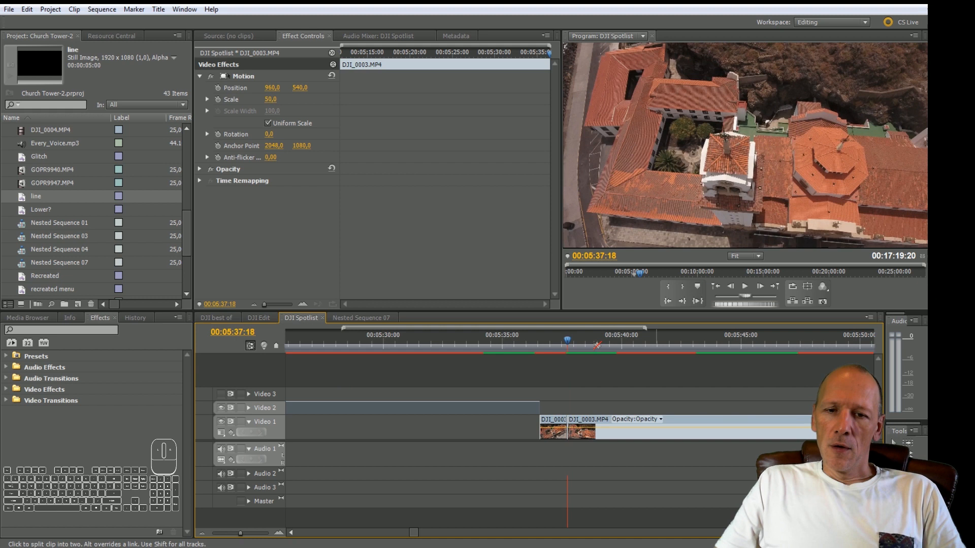
Step: Play on over the church tower and split the remaining Video 1 clip at 00:05:40:01
key(space)
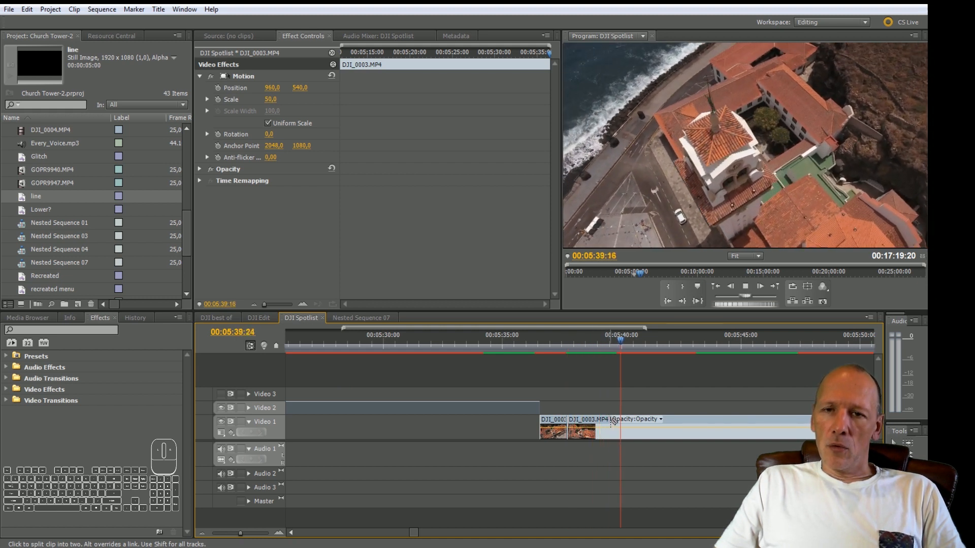
key(space)
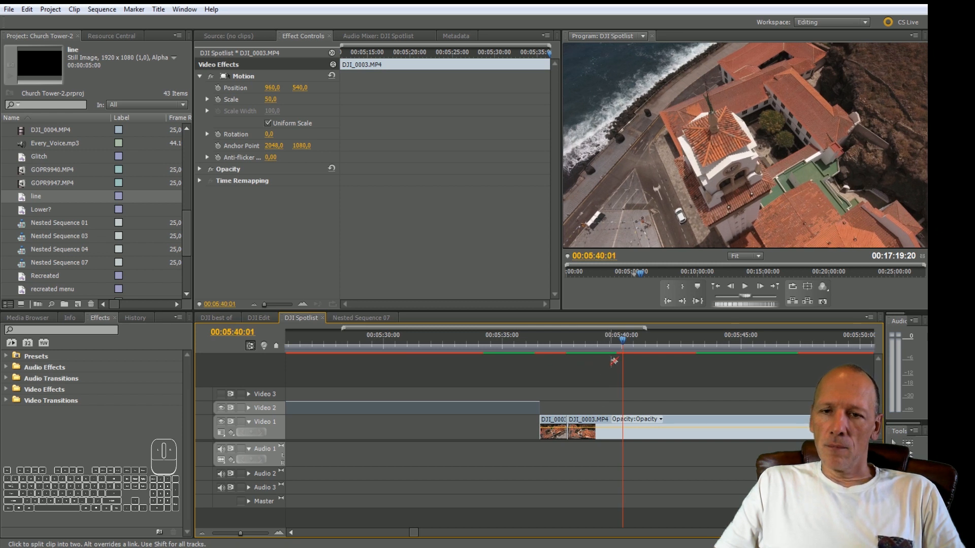
click(623, 429)
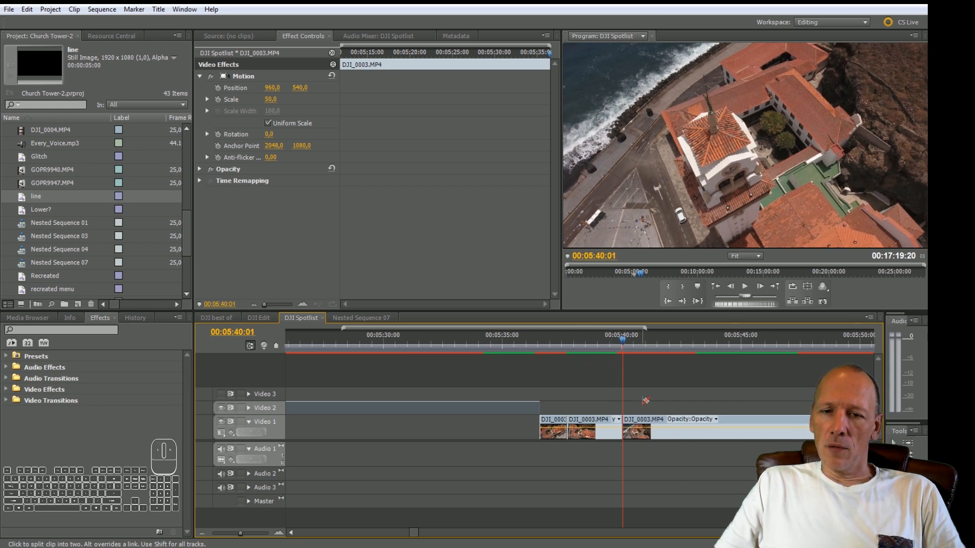
Step: Replay the short tower segment from 00:05:37:18 and roll its end cut back to 00:05:39:20
drag(608, 350, 589, 347)
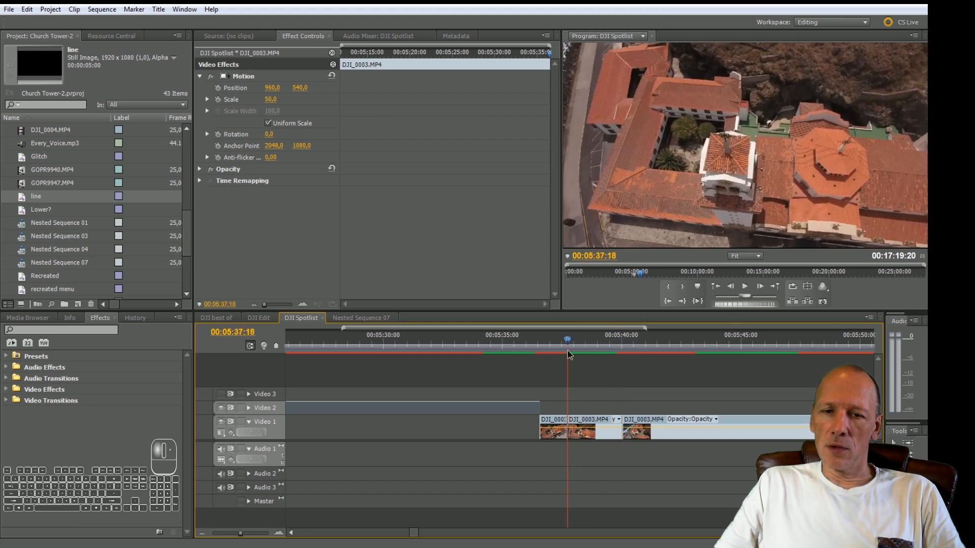
key(space)
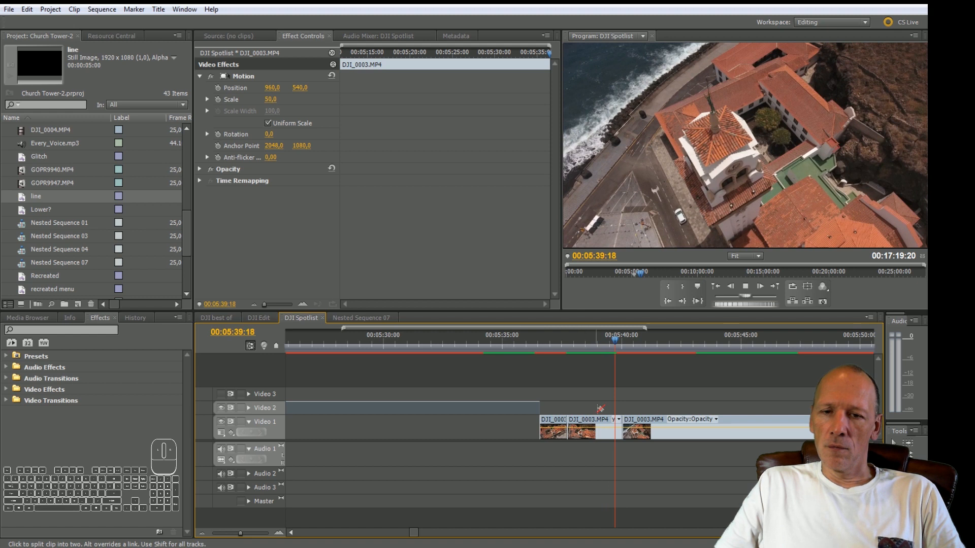
key(space)
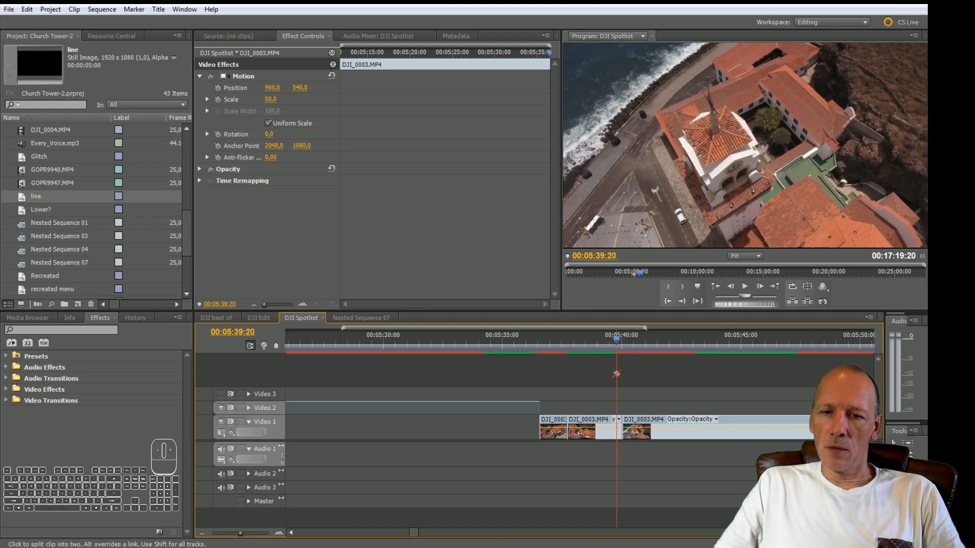
key(n)
drag(622, 422, 617, 422)
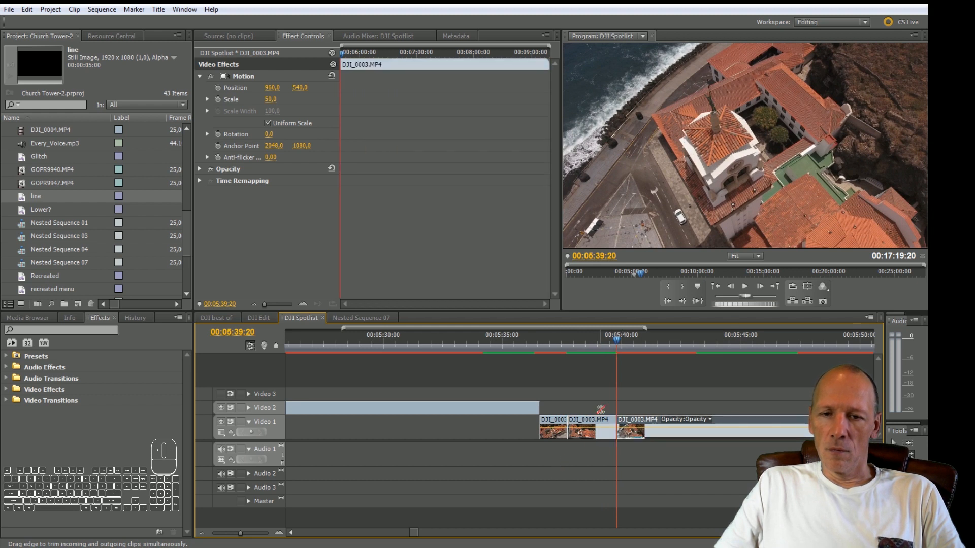
Step: Review the following coastline footage and split the last DJI_0003.MP4 clip on Video 1 at 00:05:42:21
key(space)
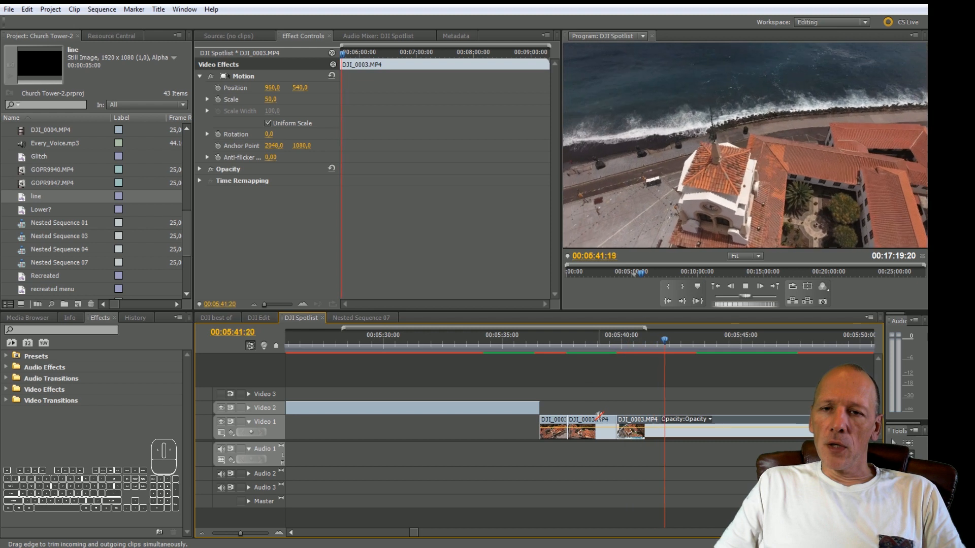
key(space)
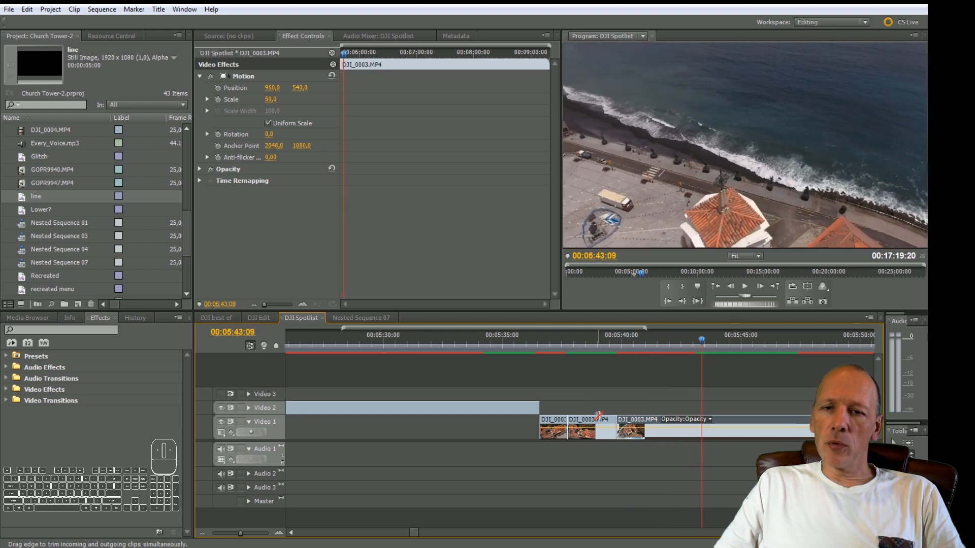
drag(701, 348, 697, 347)
key(Right)
key(Left)
key(Left)
key(Left)
key(Left)
key(Left)
key(Left)
key(Left)
key(Left)
key(Left)
key(Left)
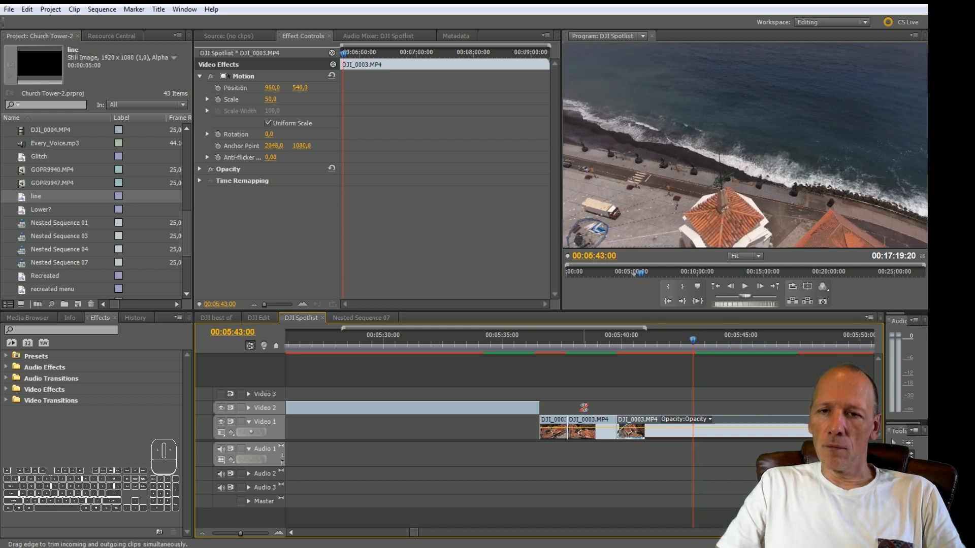
key(Right)
key(Right)
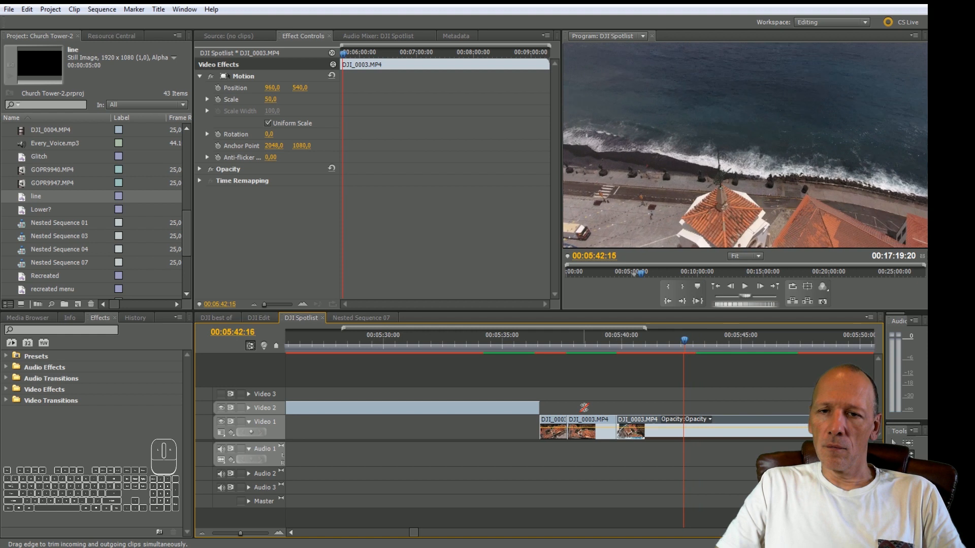
key(Right)
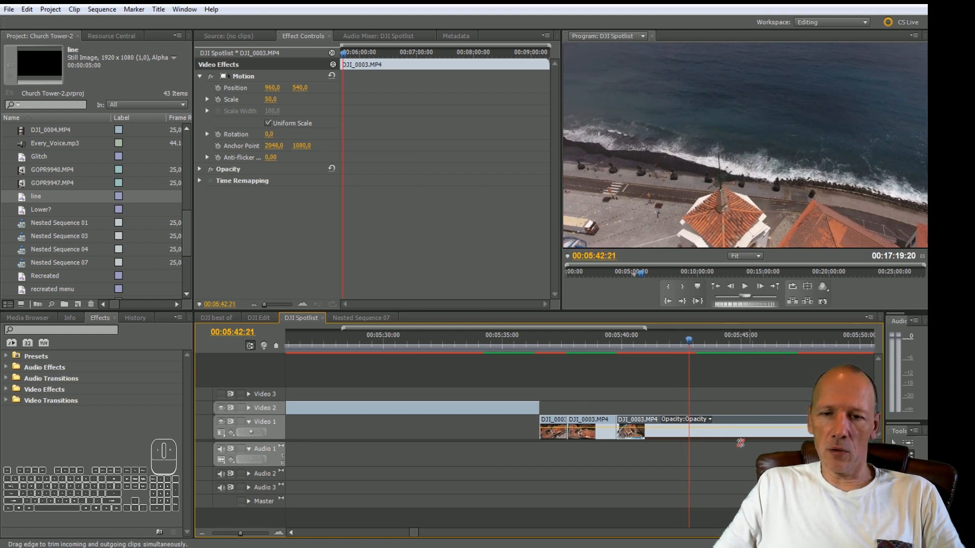
click(690, 431)
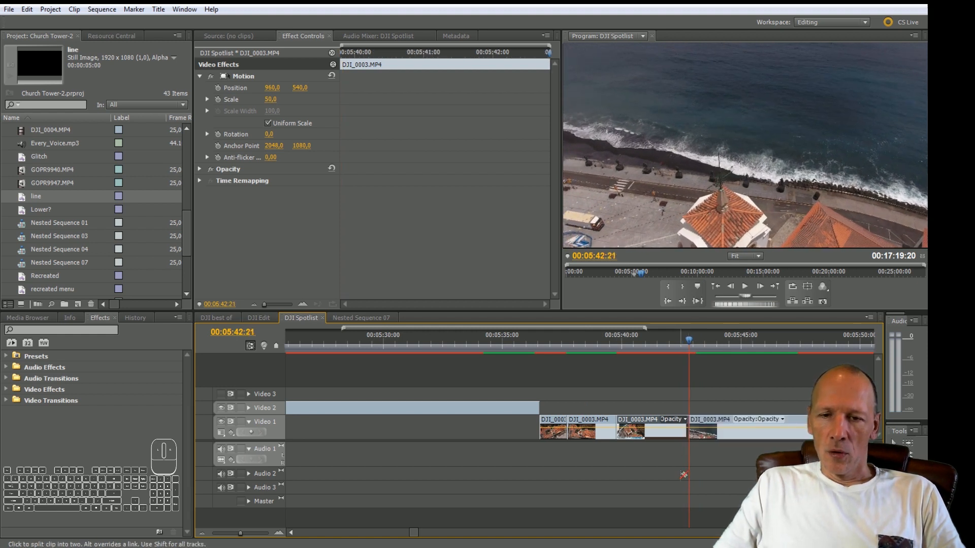
Step: Raise the segment between 00:05:37:18 and 00:05:39:20 to Video 2 and play the footage following 00:05:42:21
key(v)
drag(597, 425, 600, 419)
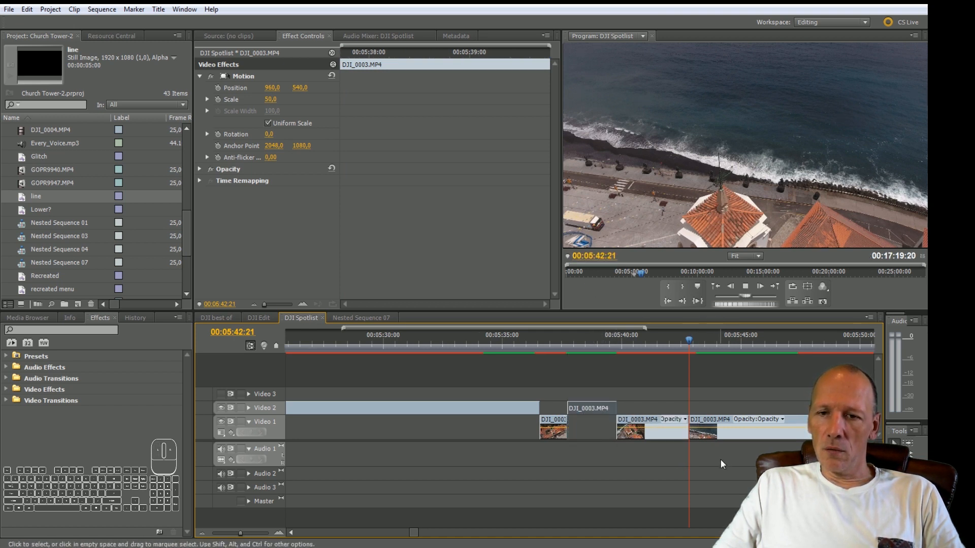
key(space)
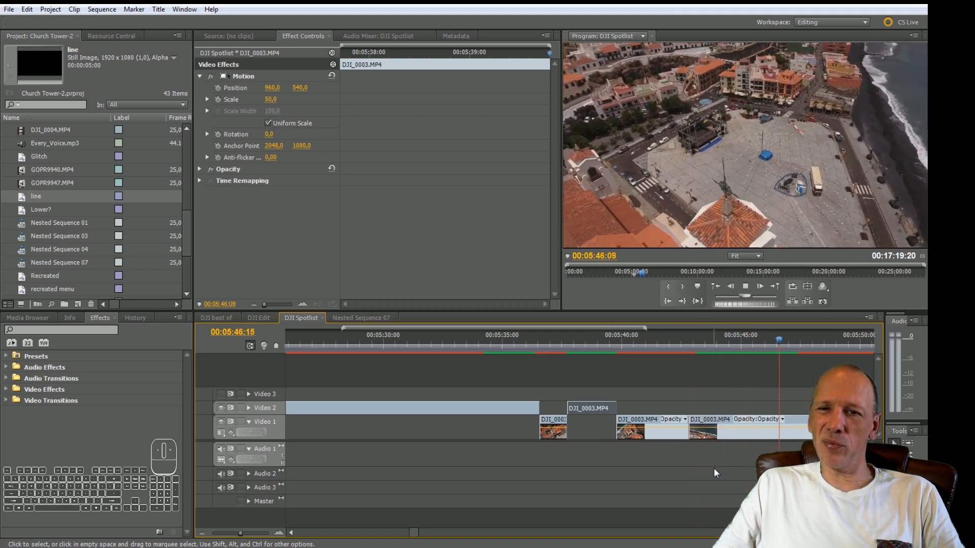
key(space)
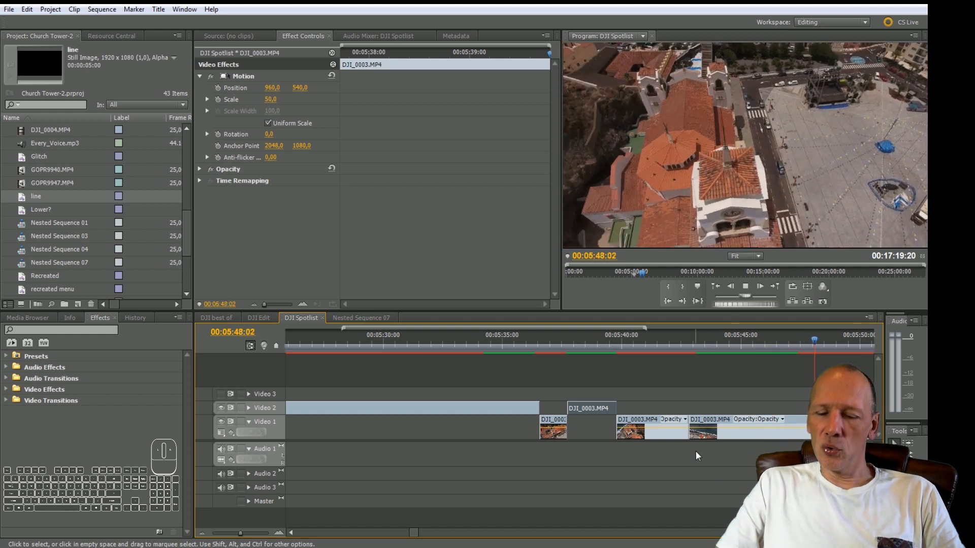
Step: Step through the frames to 00:05:47:05 and split the last DJI_0003.MP4 clip on Video 1 there
key(Left)
key(Left)
key(Left)
key(Left)
key(Left)
key(Left)
key(Left)
key(Left)
key(Left)
key(Left)
key(Left)
key(Left)
key(Left)
key(Left)
key(Left)
key(Left)
key(Left)
key(Left)
key(Left)
key(Left)
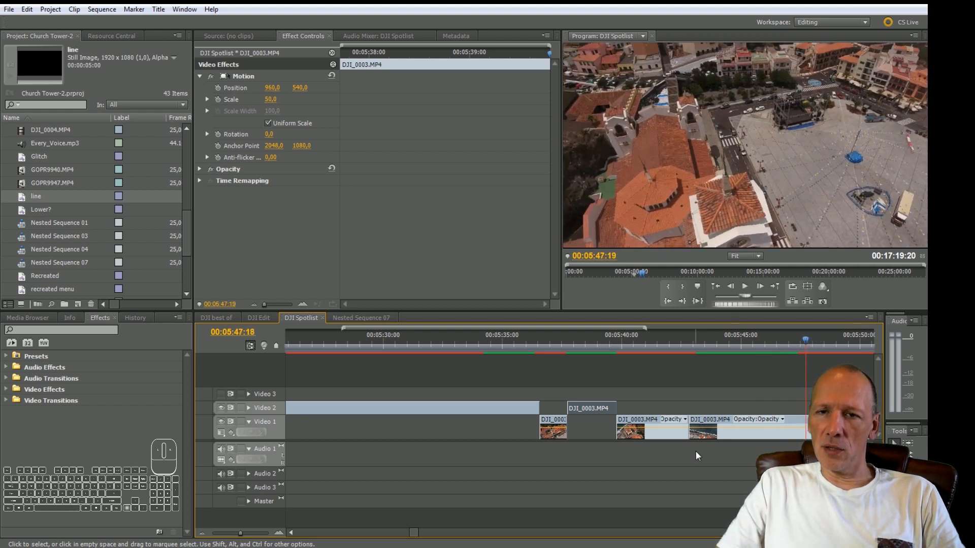
key(Right)
key(Right)
key(Right)
key(Right)
key(Right)
key(Right)
key(Right)
key(Right)
key(Right)
key(Right)
key(Right)
key(Right)
key(Right)
key(Right)
key(Right)
key(Right)
key(Right)
key(Right)
key(Right)
key(Right)
key(Right)
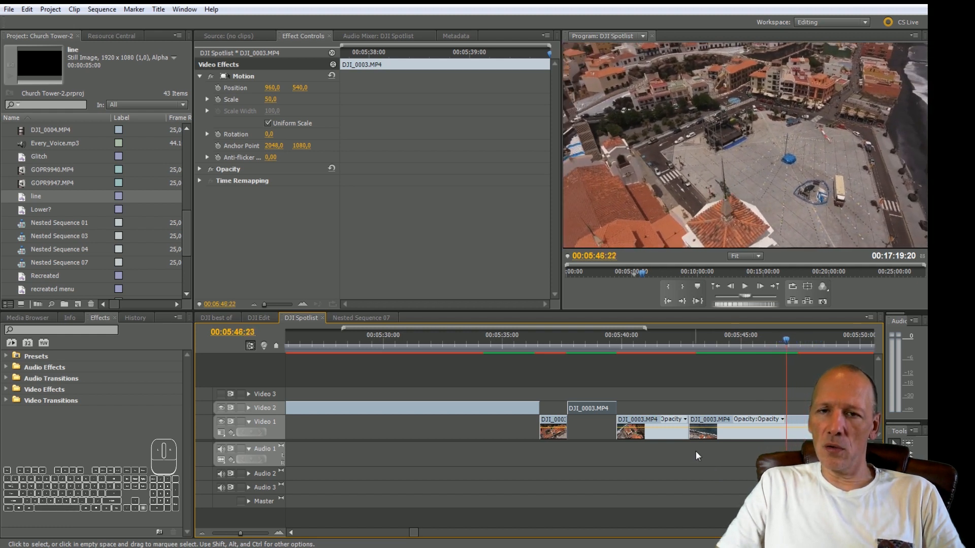
key(Left)
key(Left)
key(Left)
key(Left)
key(Left)
key(Left)
key(Left)
key(Left)
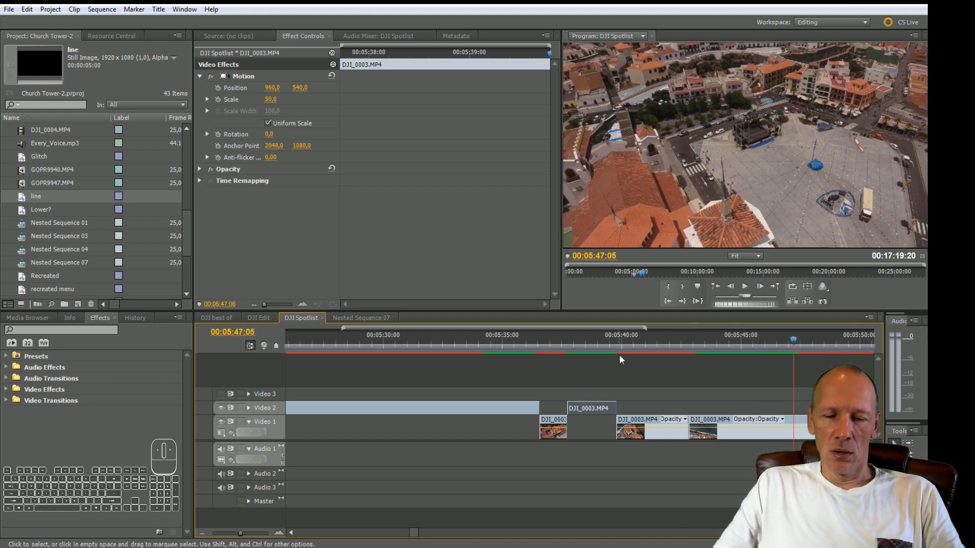
key(c)
click(794, 432)
Step: Raise the segment between 00:05:42:21 and 00:05:47:05 to Video 2 and replay it from 00:05:43:11
key(v)
drag(707, 420, 709, 412)
drag(795, 339, 704, 356)
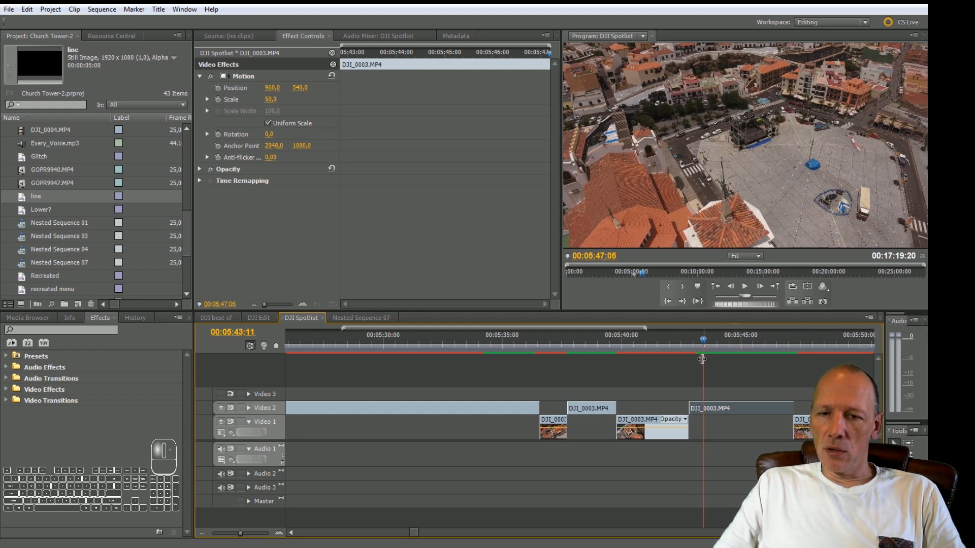
key(space)
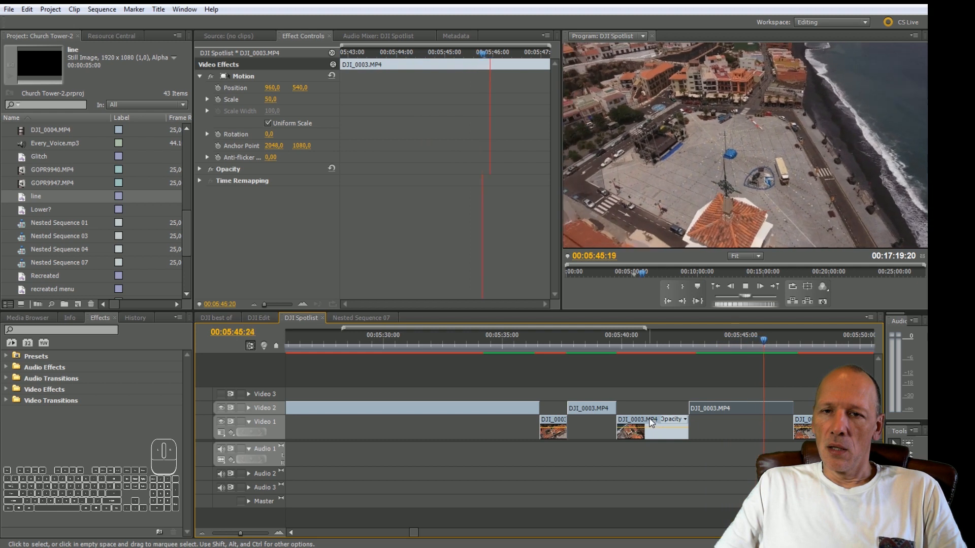
key(space)
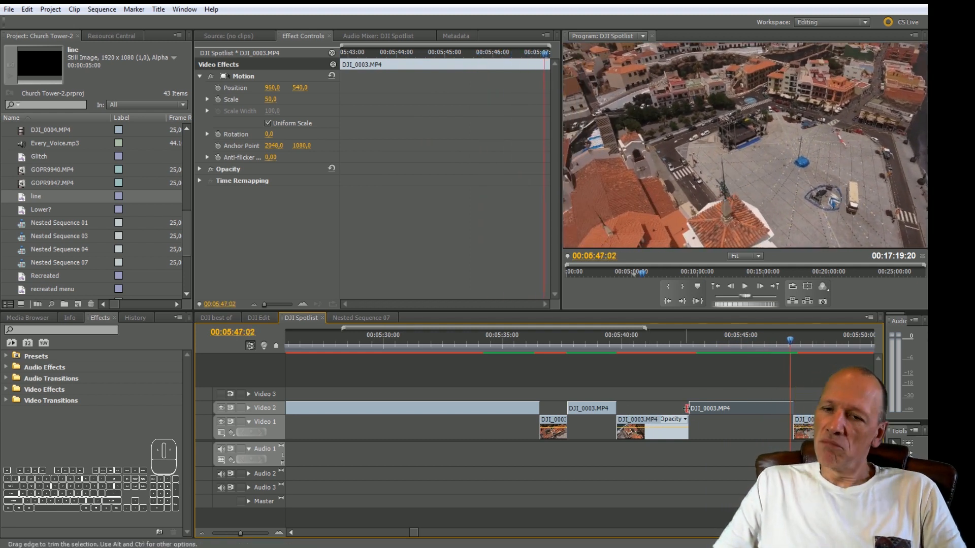
Step: Review the tower footage after 00:05:47:05 and split the Video 1 clip at 00:05:49:16 and at about 00:05:52
key(space)
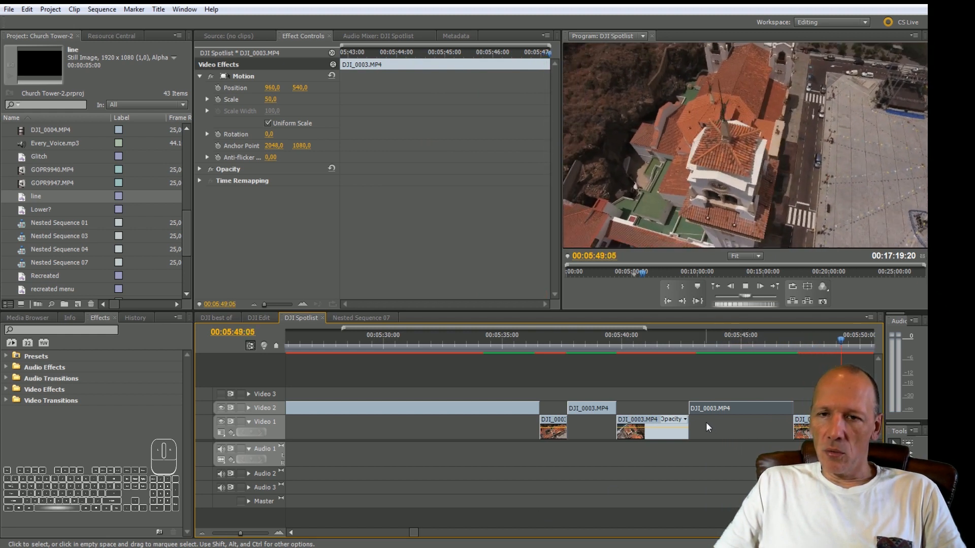
click(827, 345)
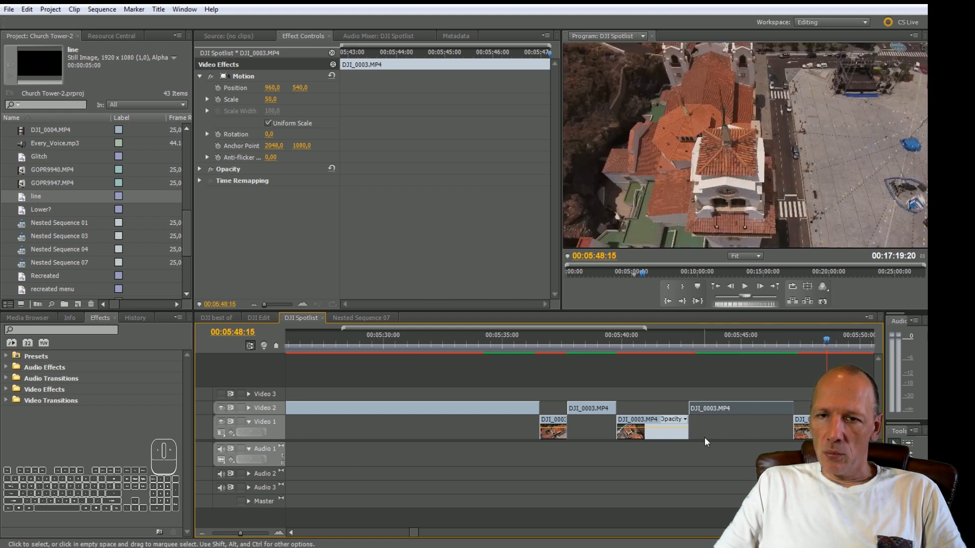
key(space)
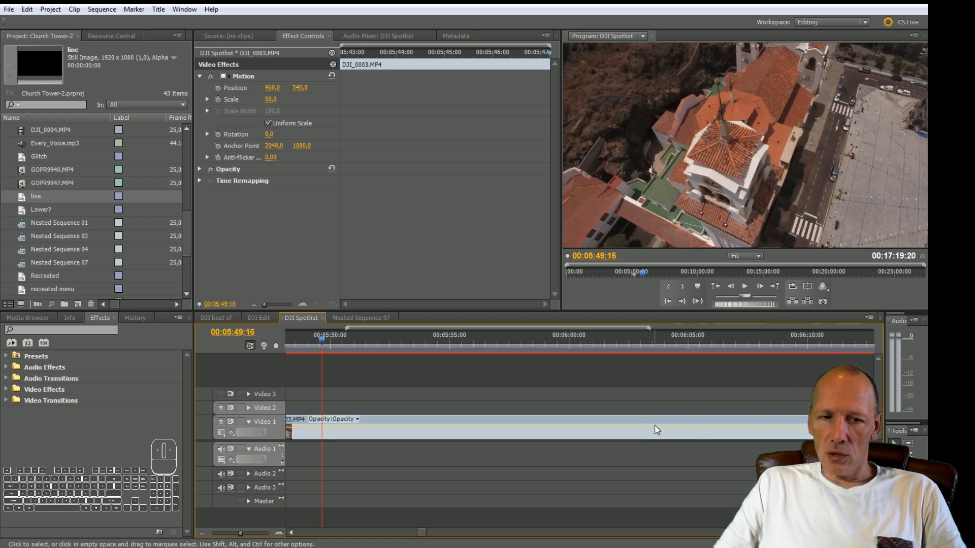
drag(237, 532, 232, 533)
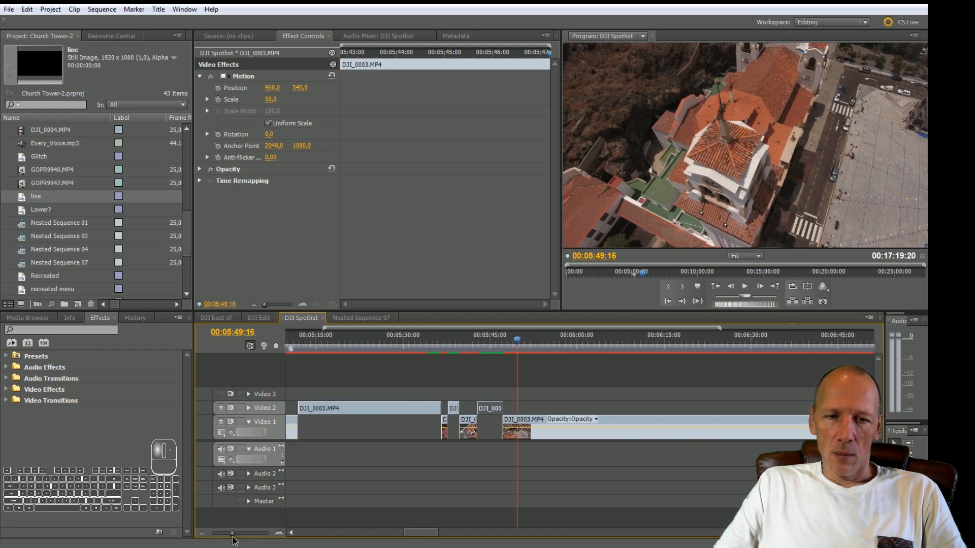
click(522, 421)
key(space)
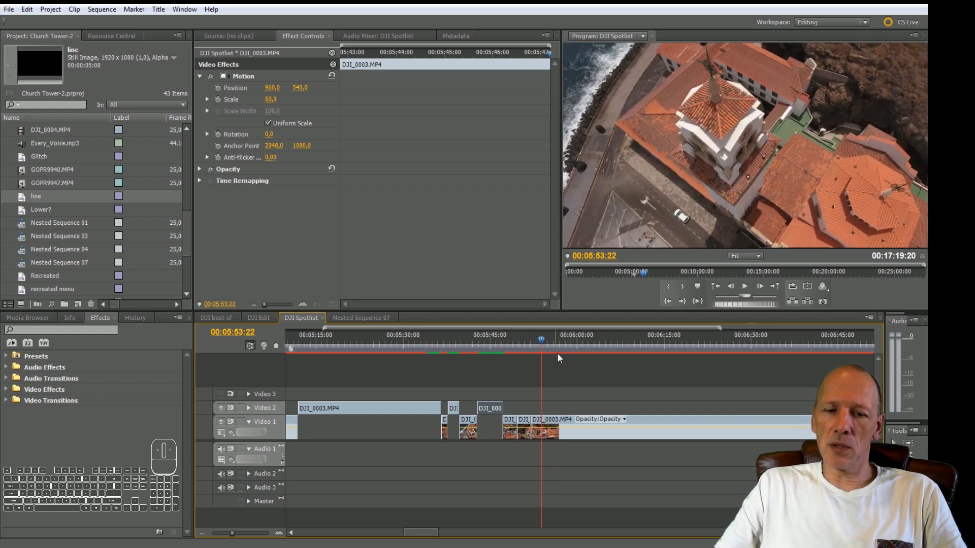
Step: Split the Video 1 clip at 00:05:53:22 and raise the short segment starting at 00:05:49:16 to Video 2
key(c)
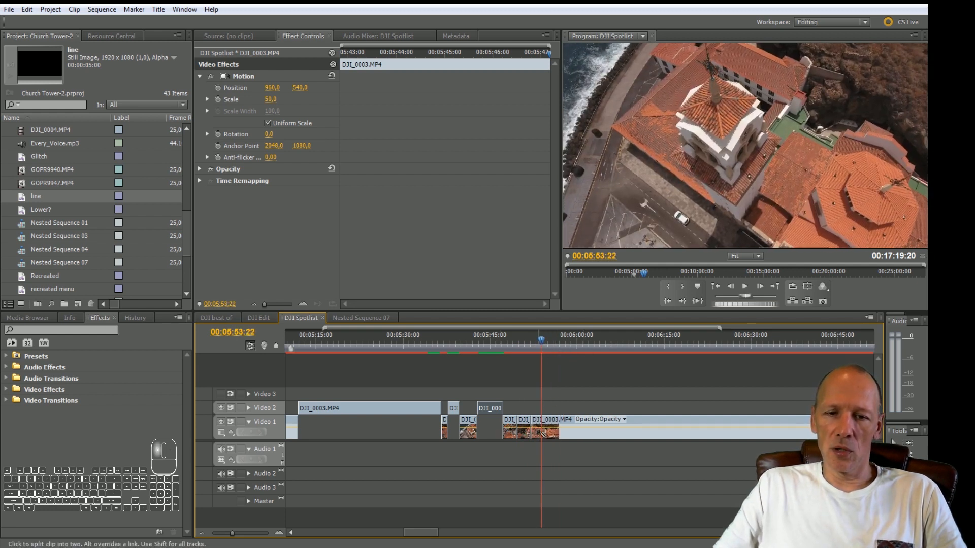
click(541, 431)
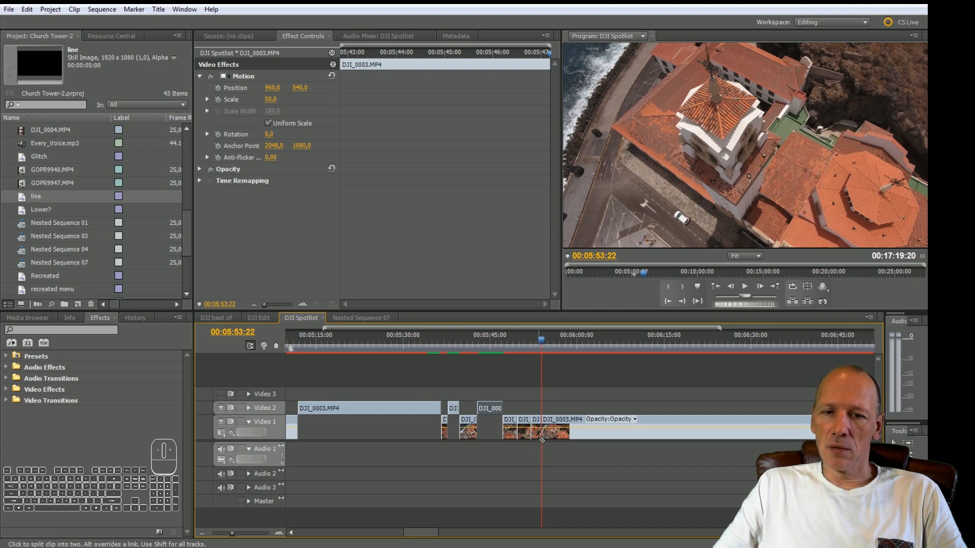
key(v)
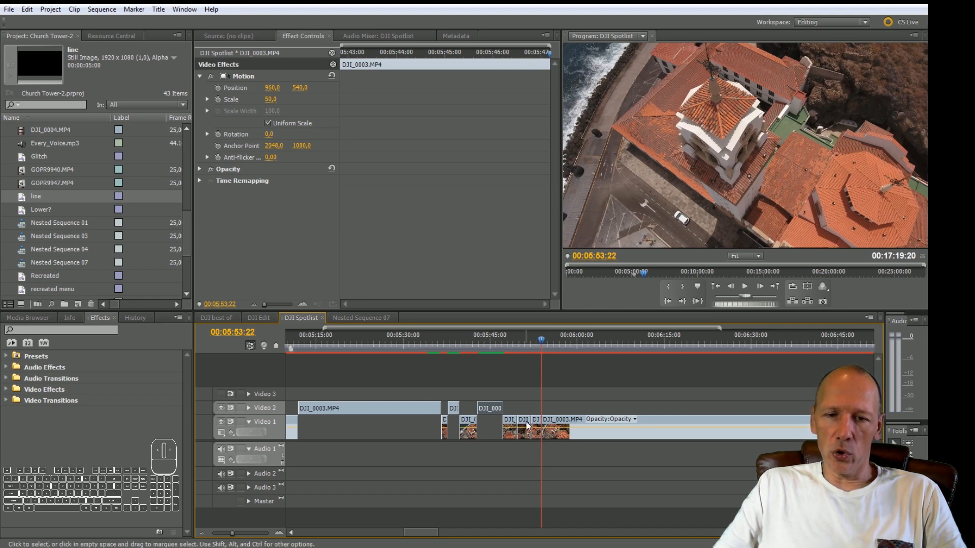
click(526, 424)
drag(526, 423, 538, 405)
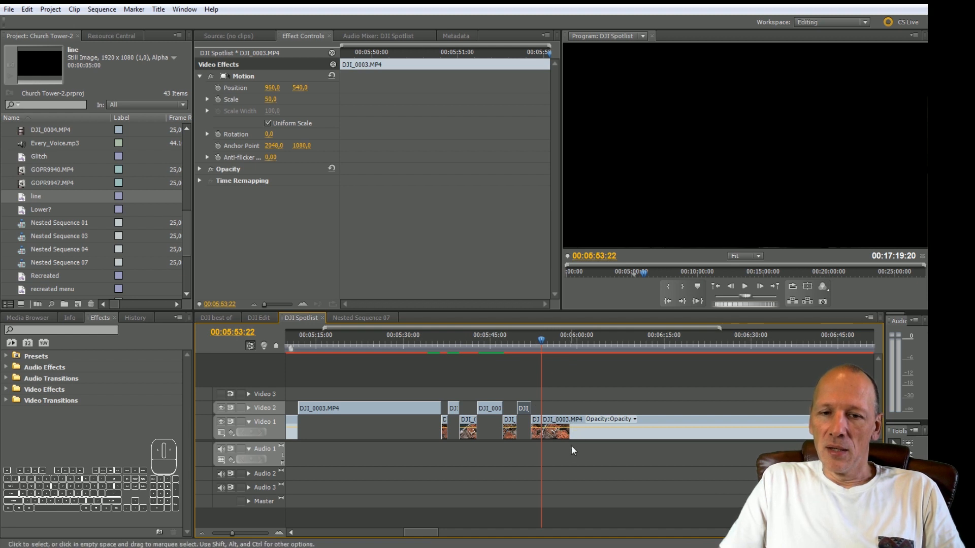
Step: Play on over the church tower, step back to 00:06:17:08 and split the remaining Video 1 clip there
drag(419, 531, 425, 513)
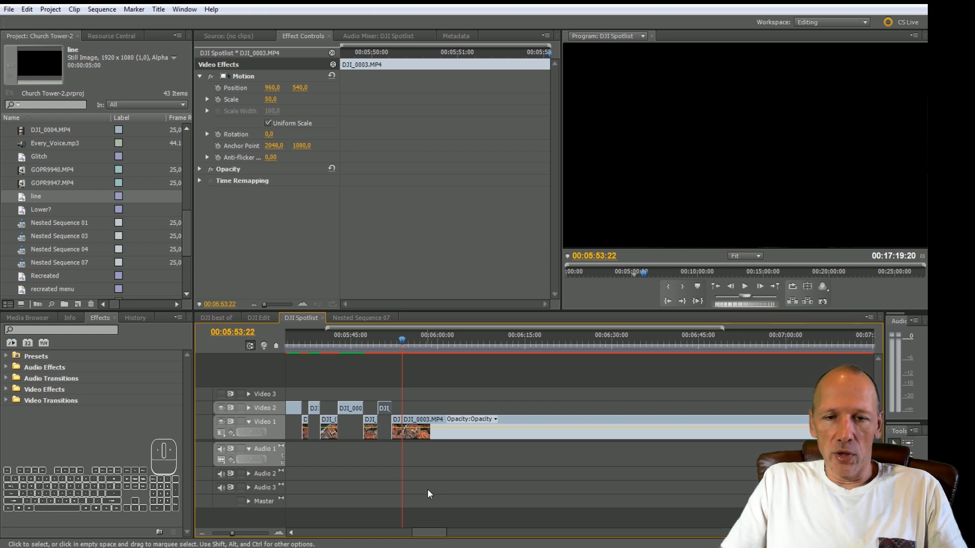
key(space)
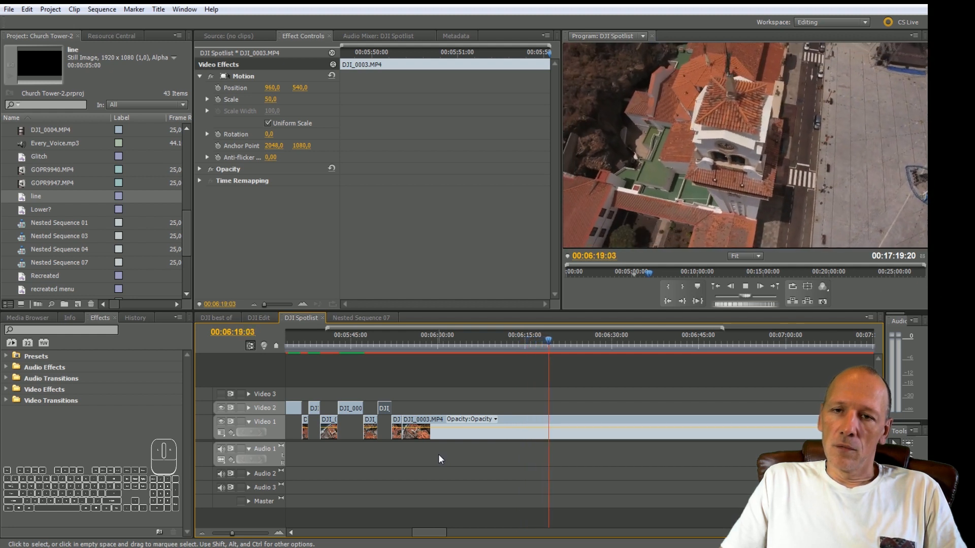
key(space)
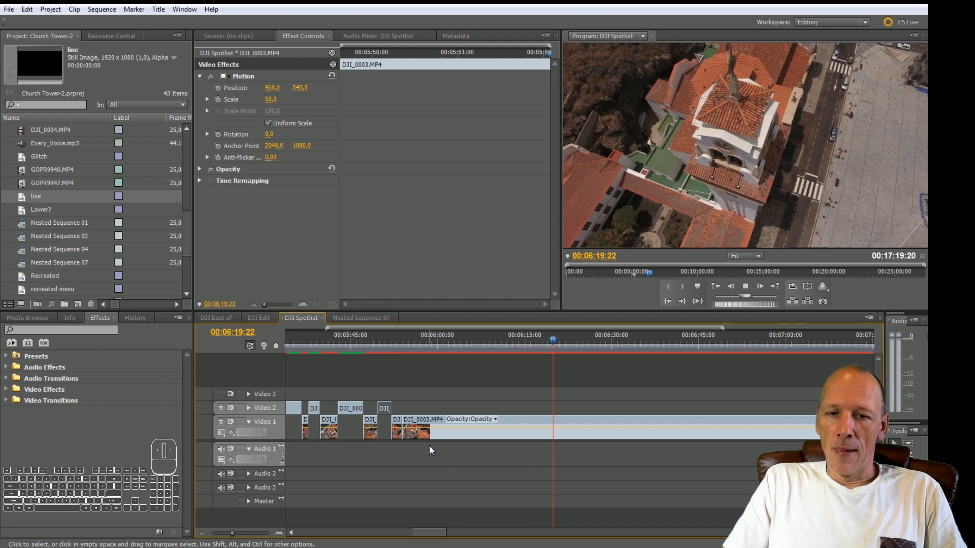
key(Left)
key(Left)
key(Left)
key(Left)
key(Left)
key(Left)
key(Left)
key(Left)
key(Left)
key(Left)
key(Left)
key(Left)
key(Left)
key(Left)
key(Left)
key(Left)
key(Left)
key(Left)
key(Left)
key(Left)
key(Left)
key(Left)
key(Left)
key(Left)
key(Left)
key(Left)
key(Left)
key(Left)
key(Left)
key(Left)
key(Left)
key(Left)
key(Left)
key(Left)
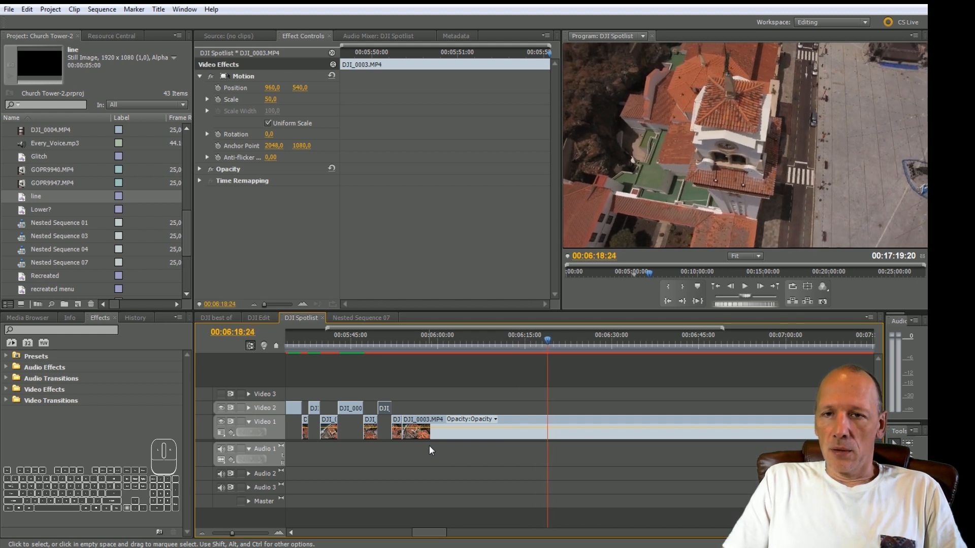
key(Left)
key(Left)
key(Left)
key(Left)
key(Left)
key(Left)
key(Left)
key(Left)
key(Left)
key(Left)
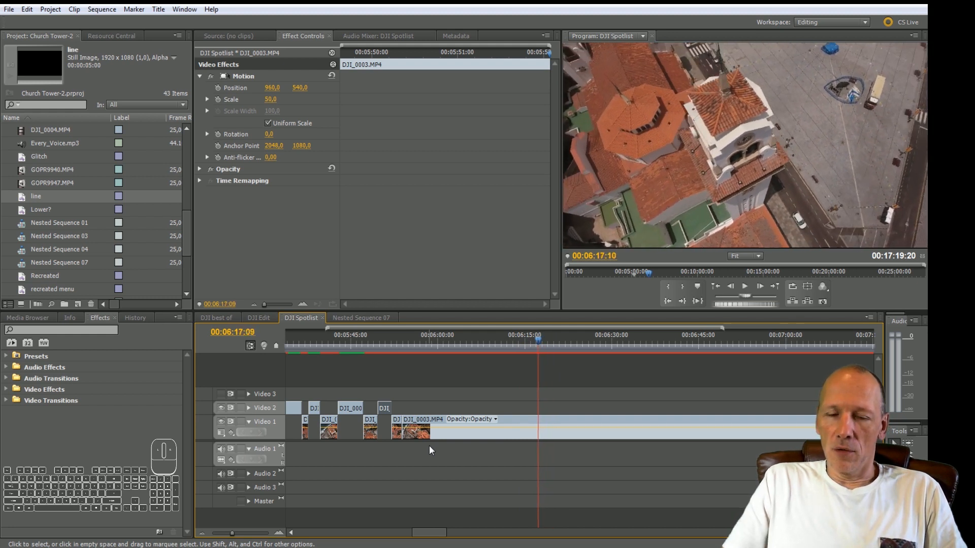
key(c)
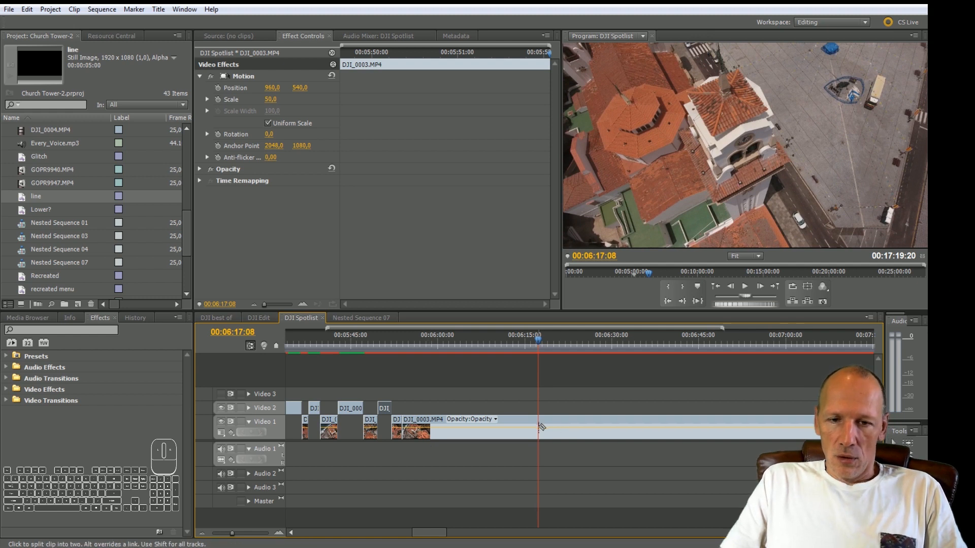
click(540, 427)
Step: Raise the segment between 00:05:53:22 and 00:06:17:08 to Video 2 and scrub back through it to 00:06:00:00
key(v)
drag(514, 421, 515, 408)
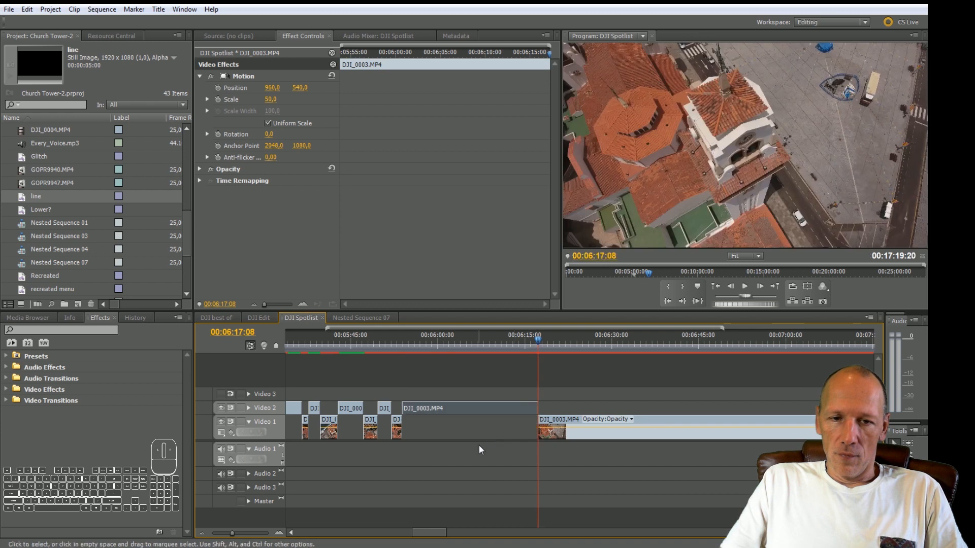
scroll(428, 527, up, 3)
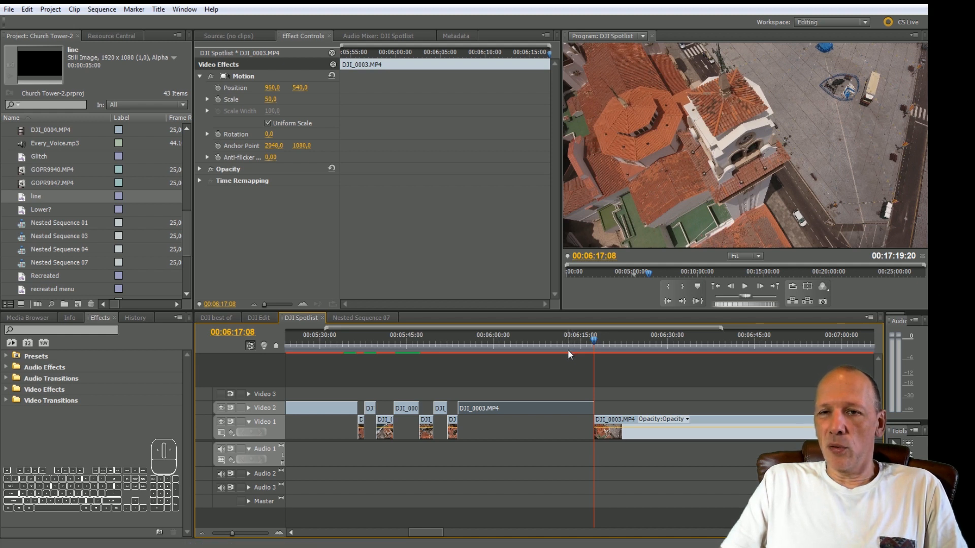
click(547, 345)
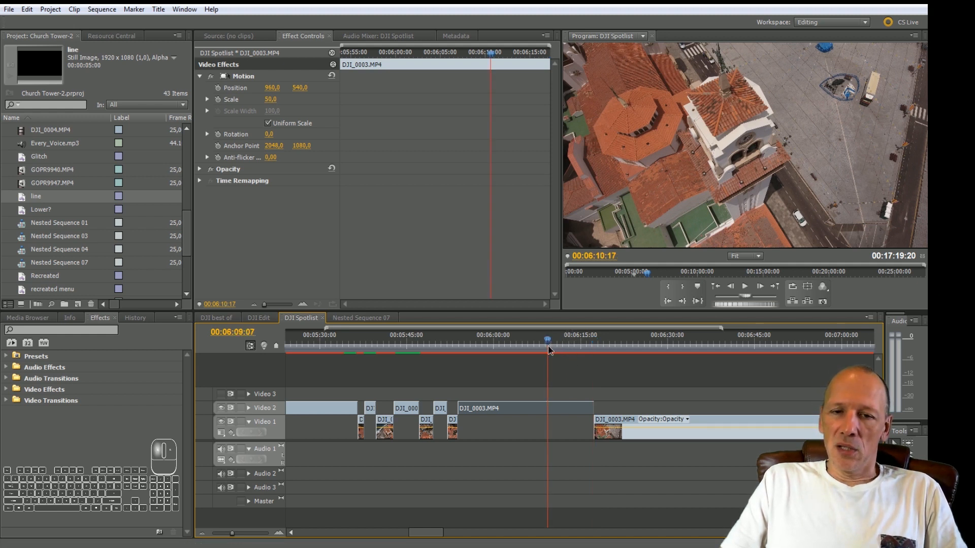
drag(504, 343, 495, 346)
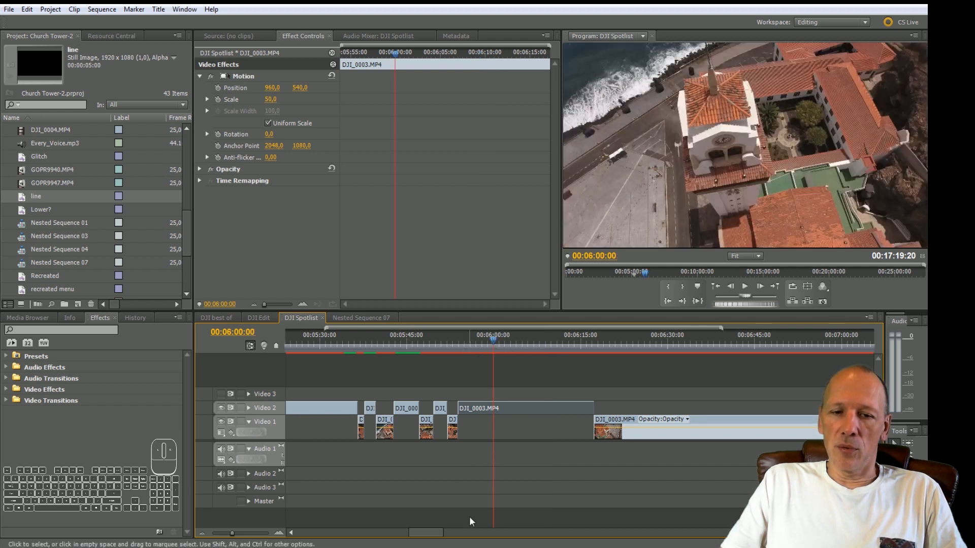
Step: Skim the footage after 00:06:17:08 to the church front shot and split the Video 1 clip at about 00:07:44
drag(431, 533, 439, 533)
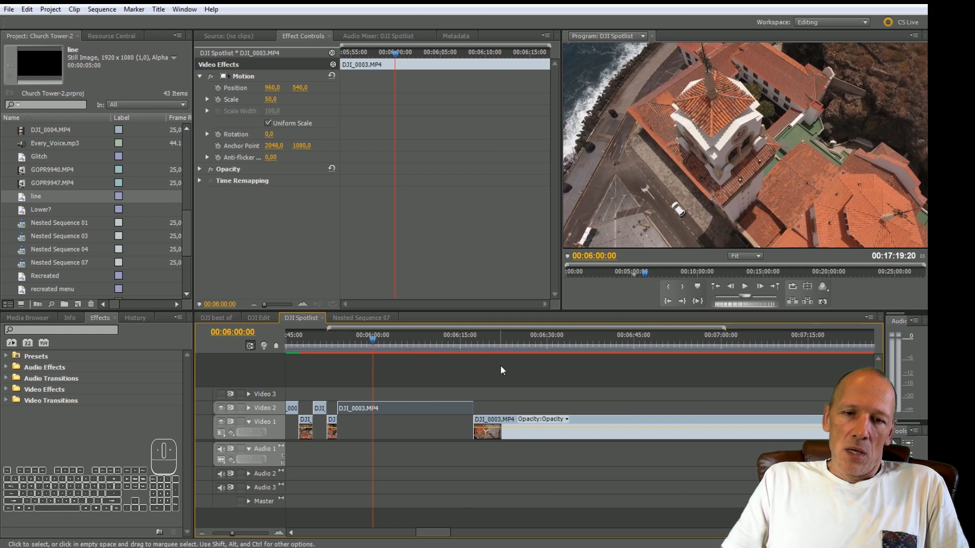
click(472, 340)
mouse_move(473, 339)
mouse_down()
mouse_move(486, 346)
mouse_move(476, 341)
mouse_up()
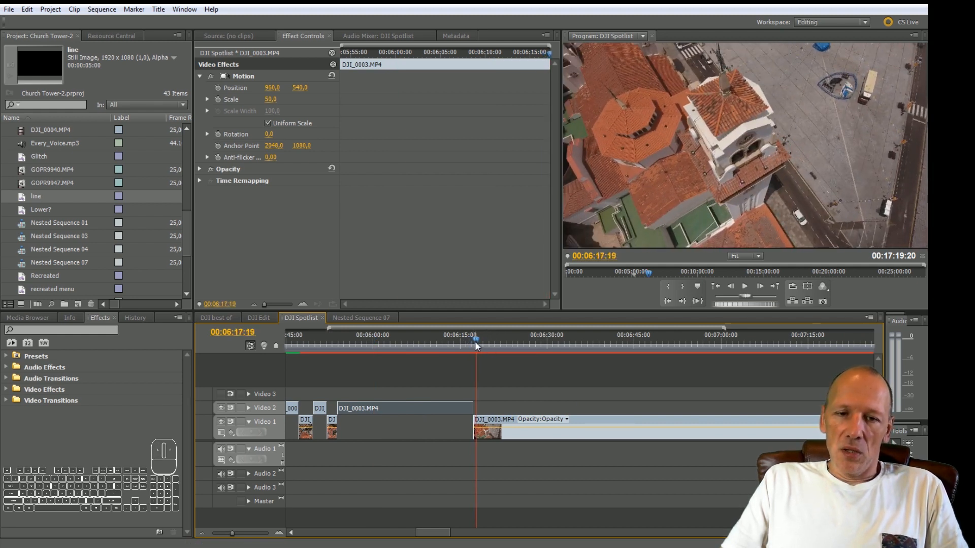
key(space)
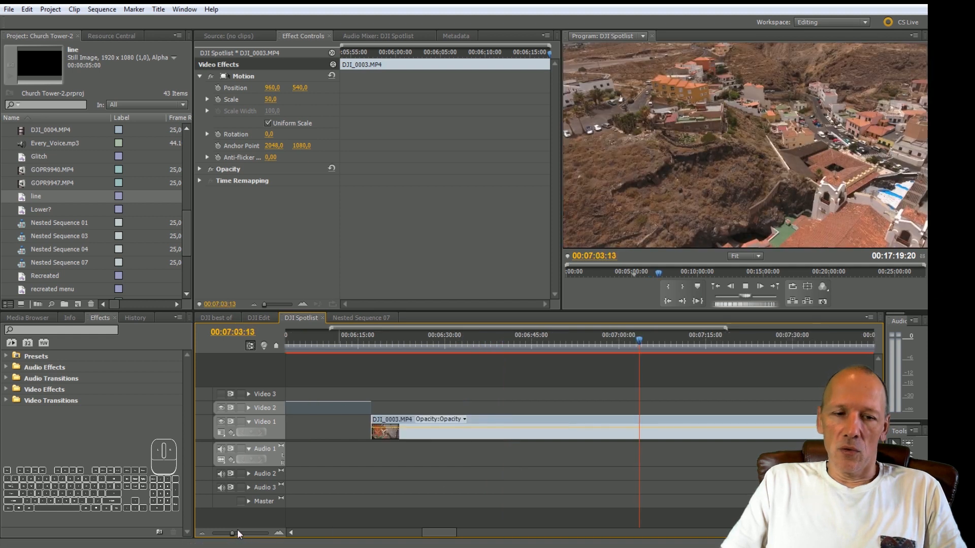
drag(233, 533, 229, 533)
drag(622, 350, 646, 348)
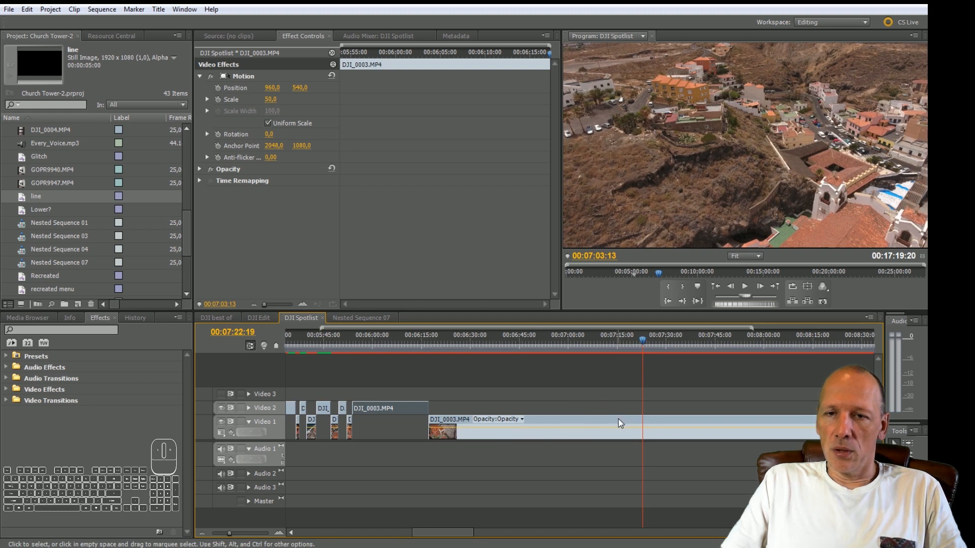
click(728, 343)
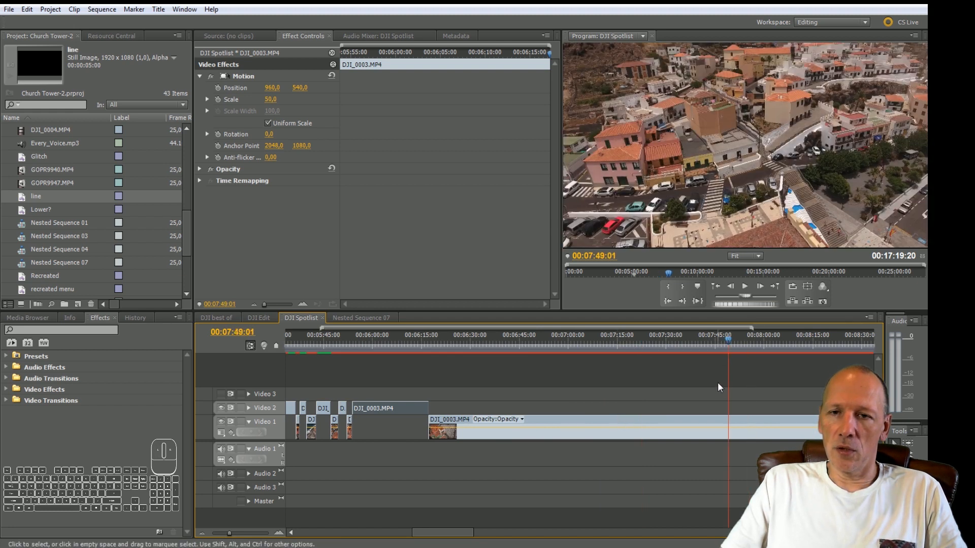
click(710, 344)
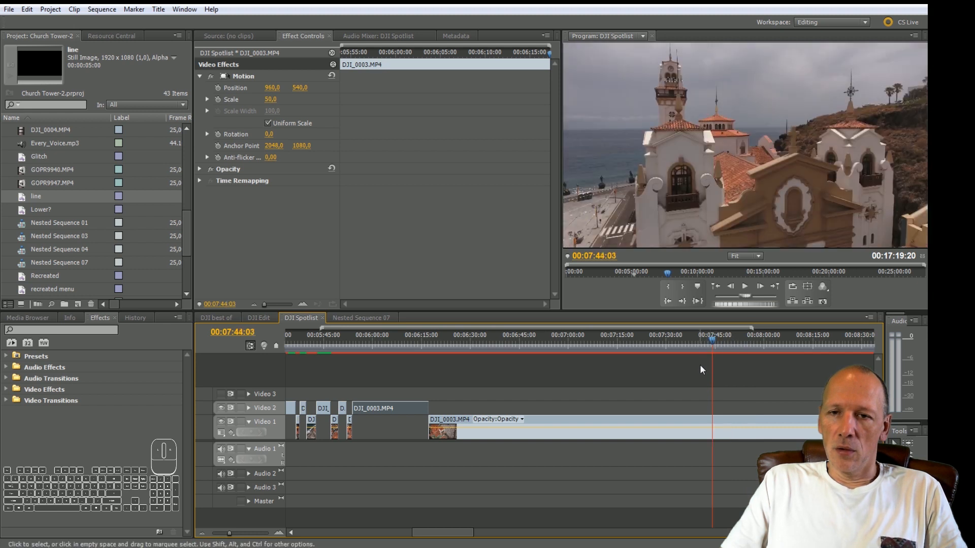
drag(700, 365, 688, 355)
key(space)
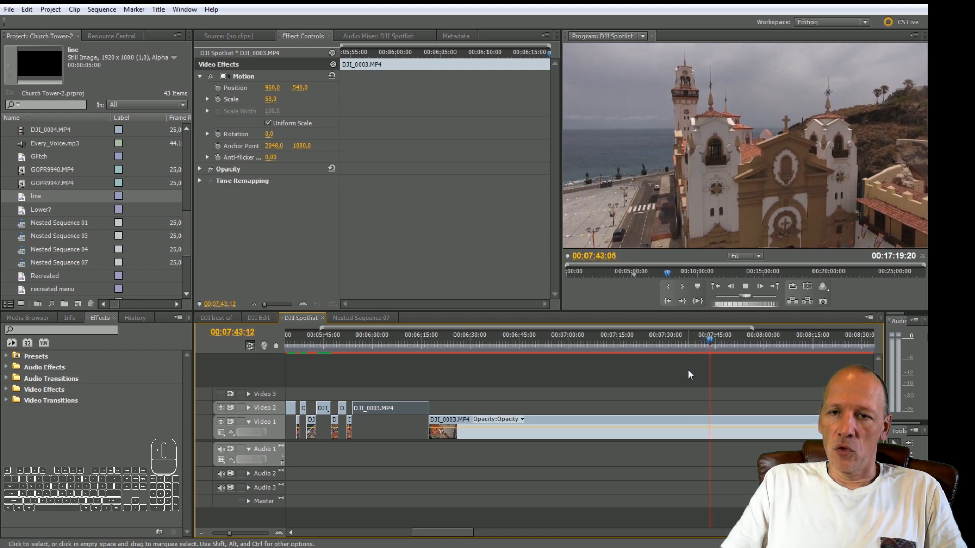
key(space)
key(c)
click(712, 426)
Step: Play on past the church tower to the coast, step back to 00:08:05:19 and split the Video 1 clip there
key(space)
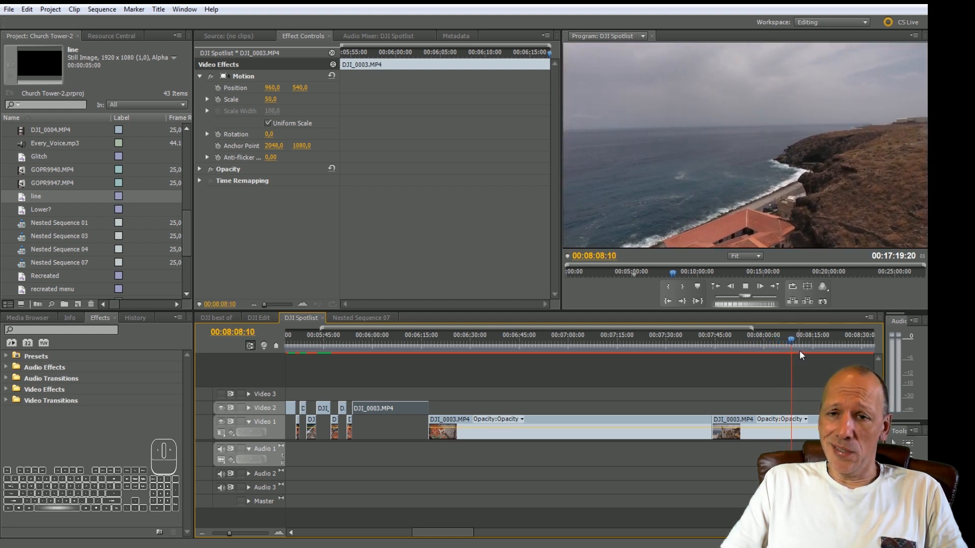
key(space)
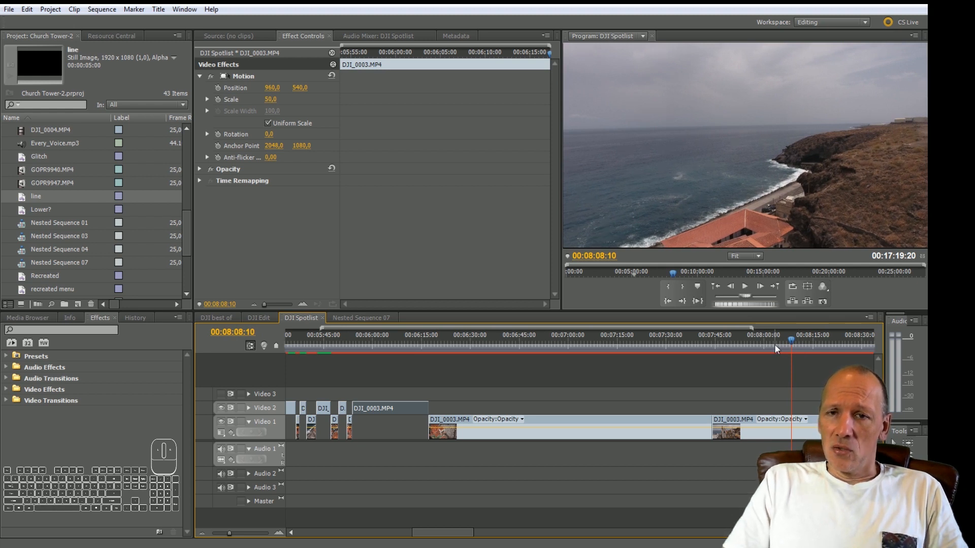
key(Left)
key(Left)
key(Left)
key(Left)
key(Left)
key(Left)
key(Left)
key(Left)
key(Left)
key(Left)
key(Left)
key(Left)
key(Left)
key(Left)
key(Left)
key(Left)
key(Left)
key(Left)
key(Left)
key(Left)
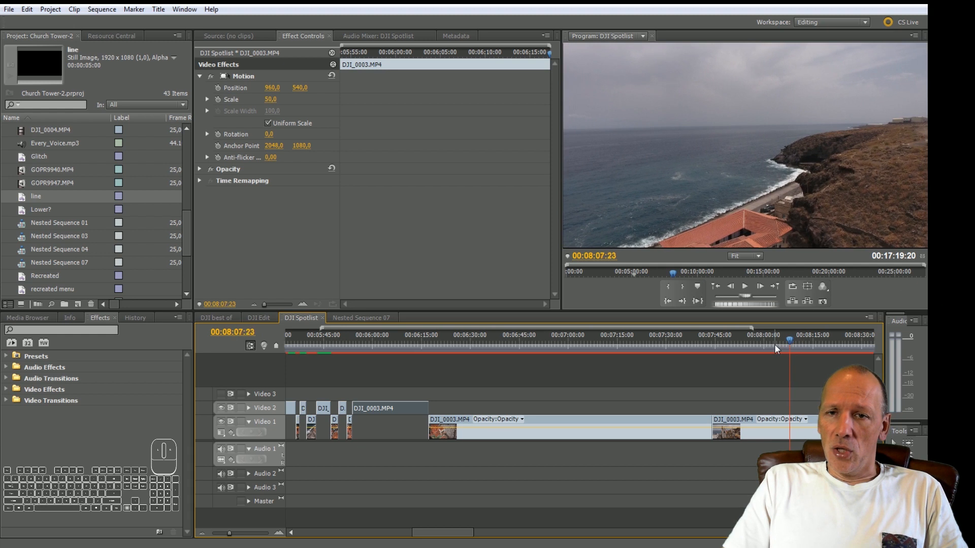
key(Left)
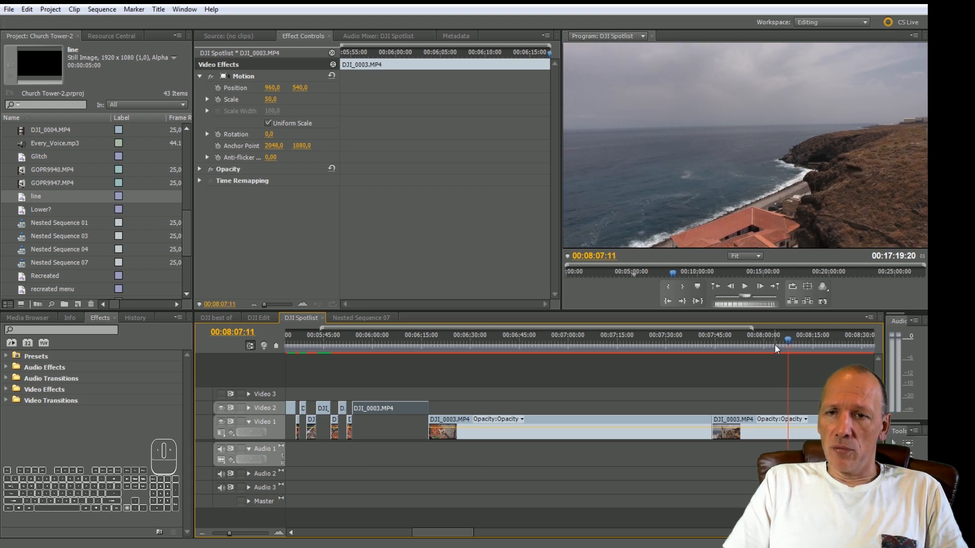
key(Left)
key(Left)
key(Left)
key(Left)
key(Left)
key(Left)
key(Left)
key(Left)
key(Left)
key(Left)
key(Left)
key(Left)
key(Left)
key(Left)
key(Left)
key(Left)
key(Left)
key(Left)
key(Left)
key(Left)
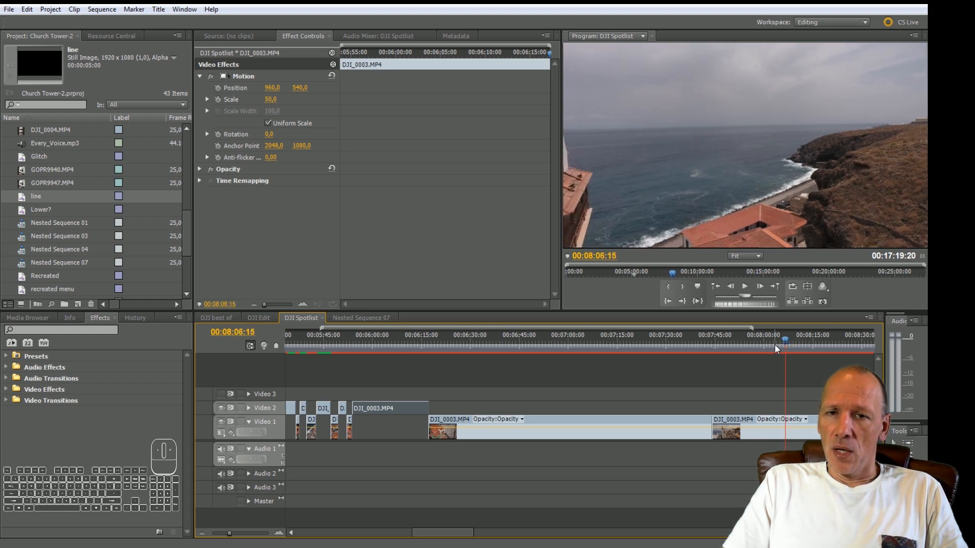
key(Left)
key(Left)
key(Left)
key(Left)
key(Left)
key(Left)
key(Left)
key(Left)
key(Left)
key(Left)
key(Left)
key(Left)
key(Left)
key(Left)
key(Left)
key(Left)
key(Left)
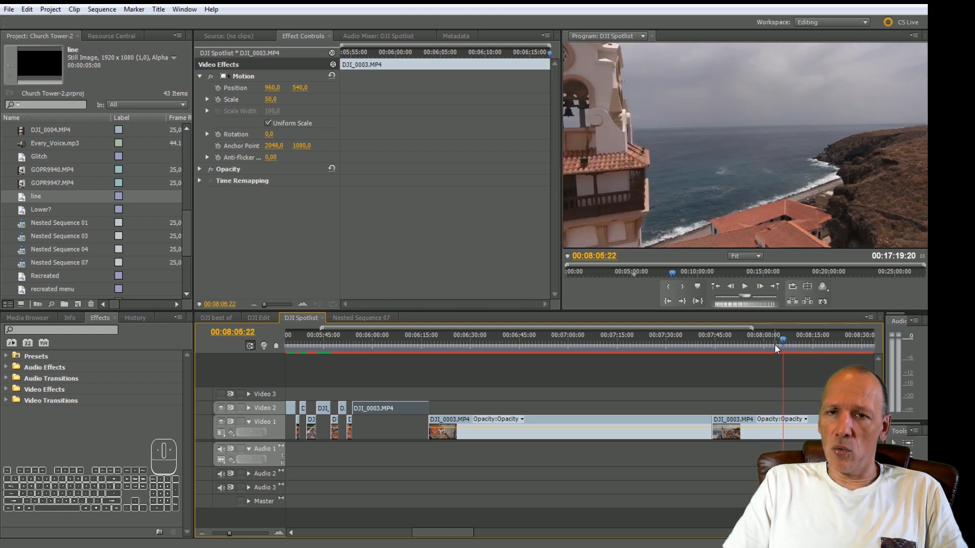
key(Left)
key(Left)
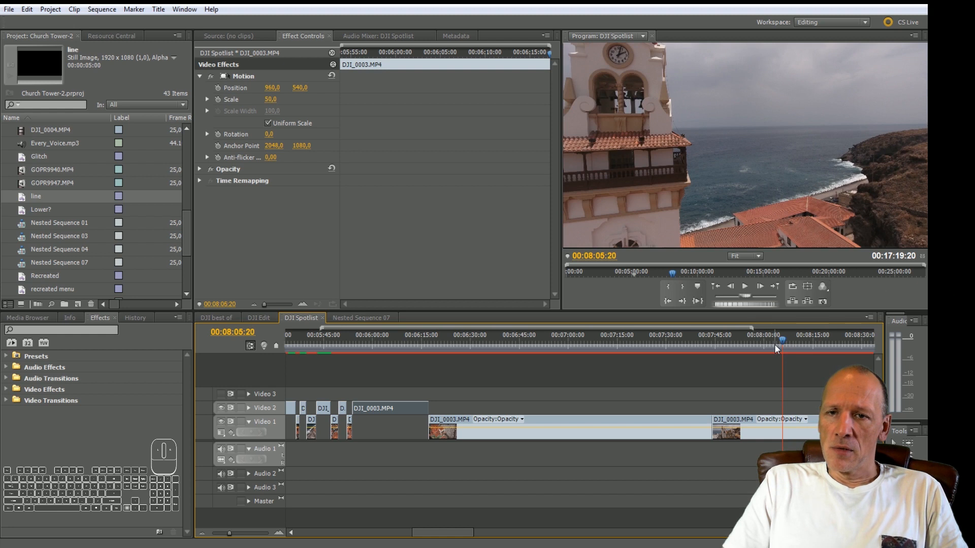
key(Left)
key(Left)
key(Left)
key(Left)
key(Left)
key(Left)
key(Left)
key(Left)
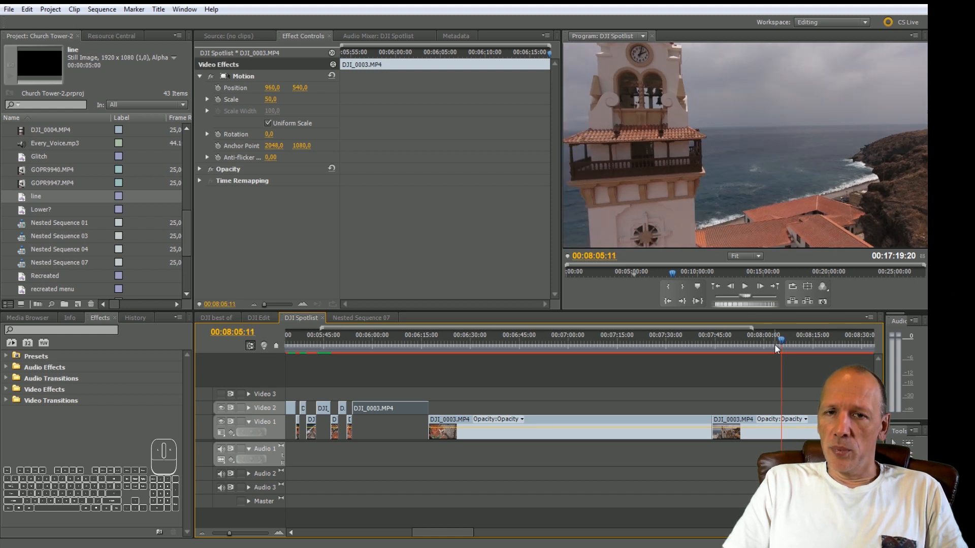
key(Right)
key(Right)
key(Right)
key(Right)
key(Right)
key(Right)
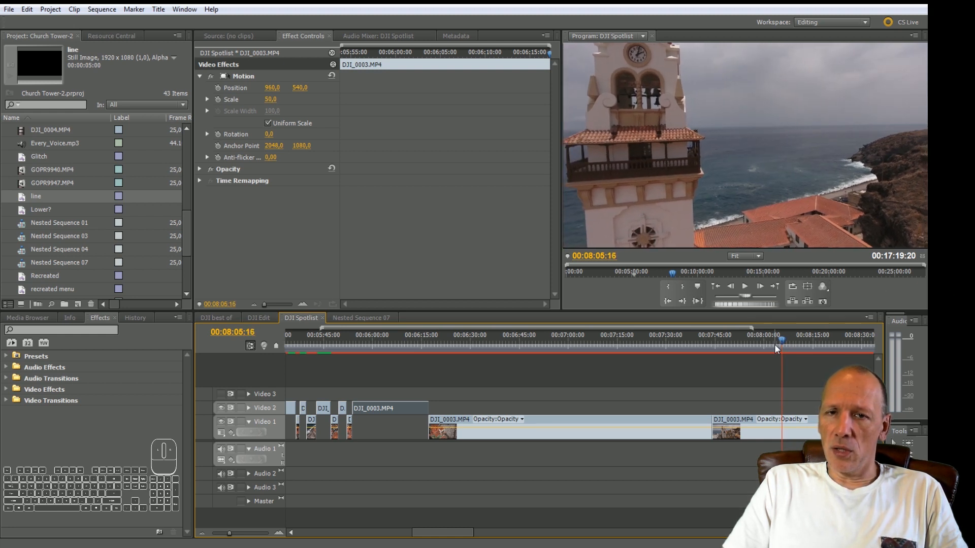
key(Right)
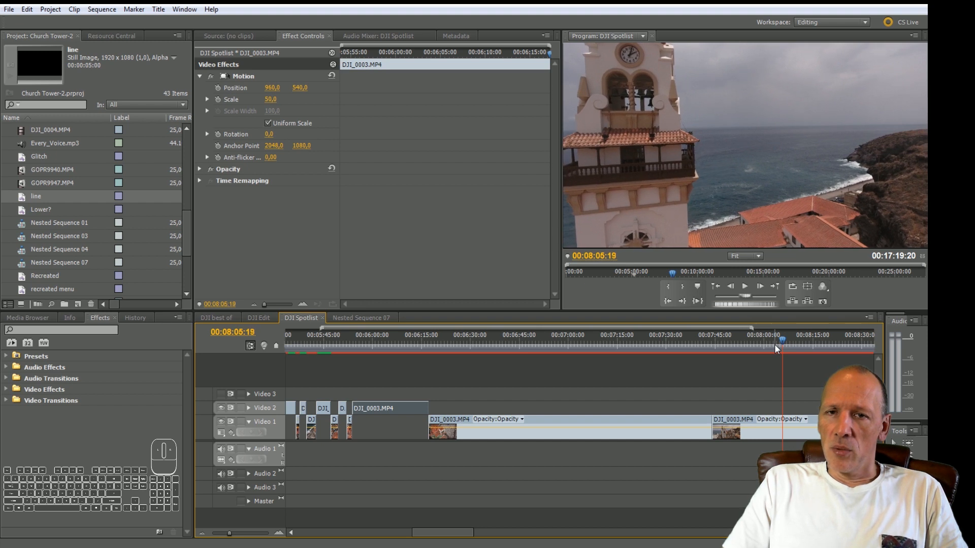
key(c)
click(783, 429)
Step: Raise the segment ending at 00:08:05:19 to Video 2 and replay the footage around its end
key(v)
drag(755, 422, 746, 406)
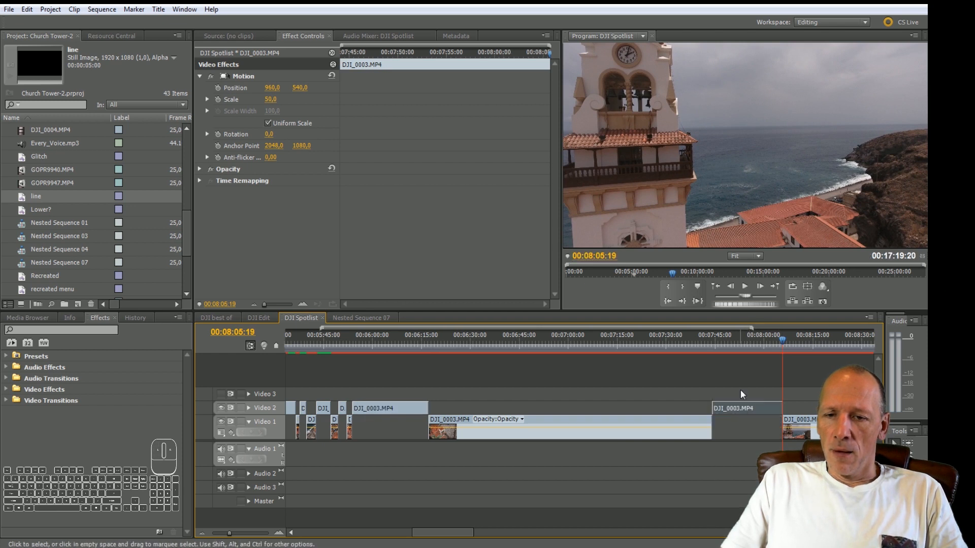
drag(790, 350, 774, 349)
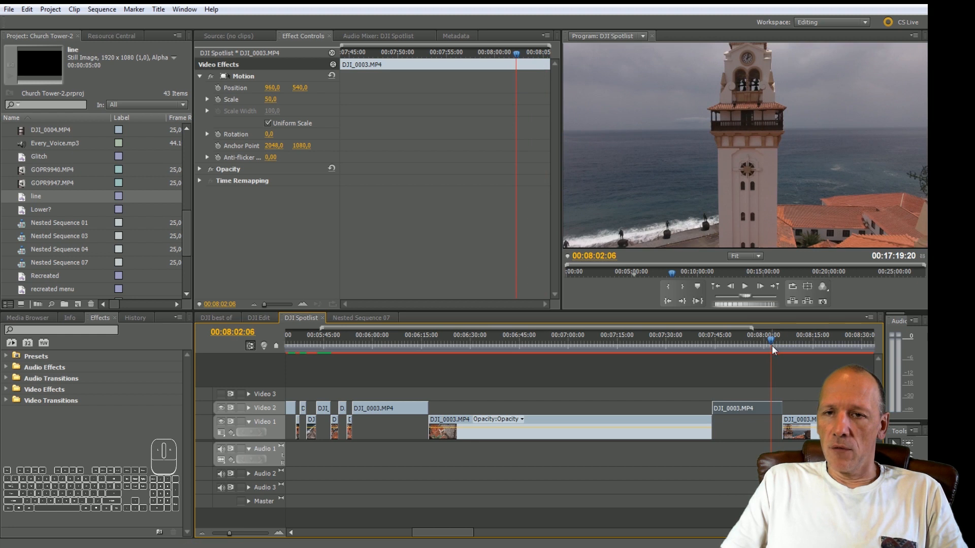
key(space)
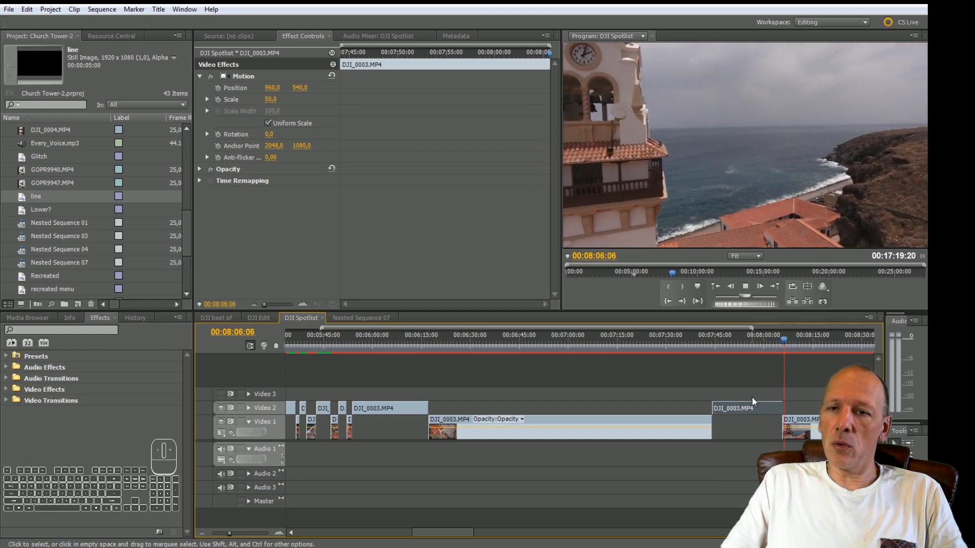
key(space)
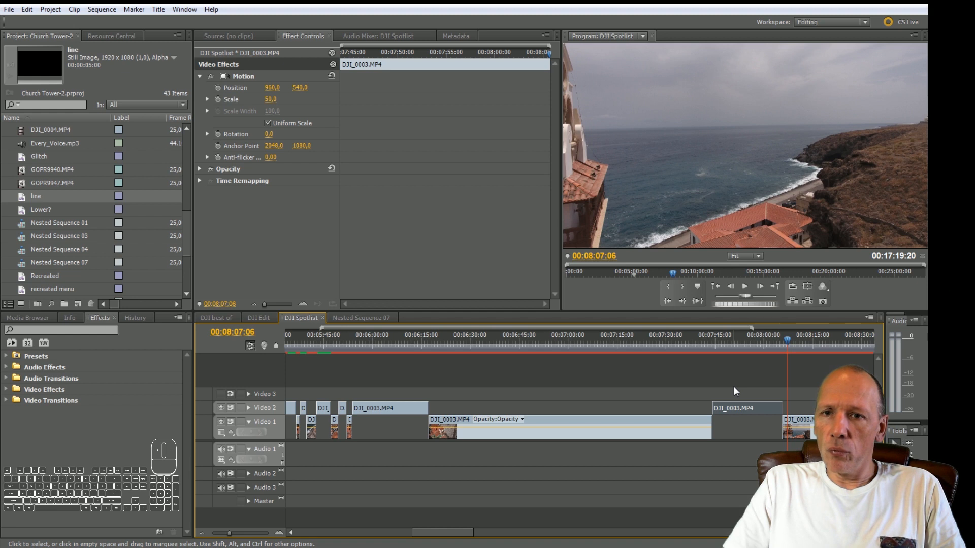
key(j)
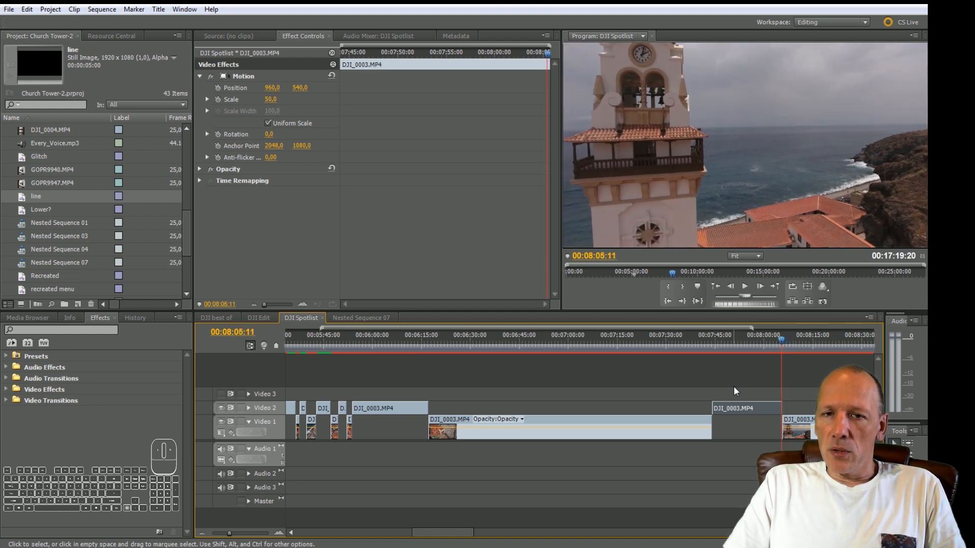
key(Page_Down)
key(Left)
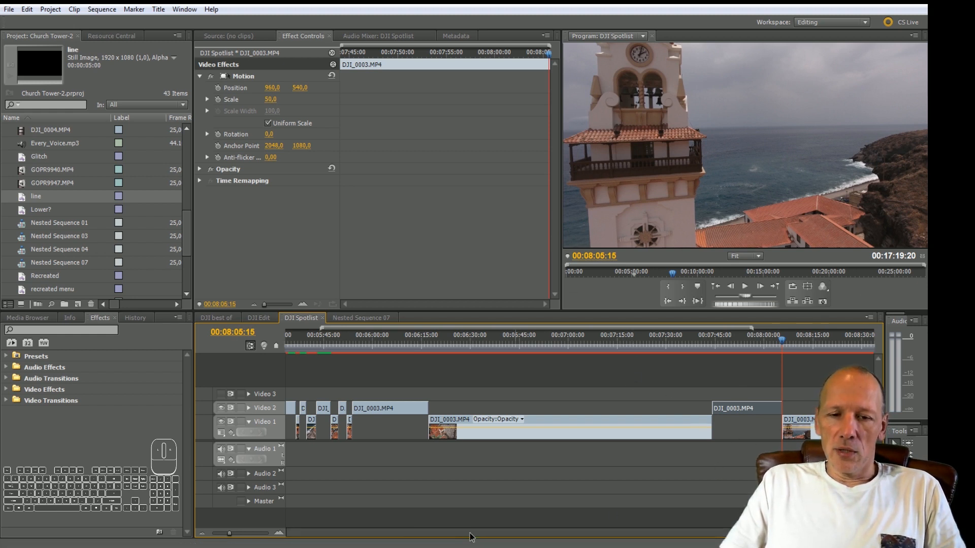
Step: Review the remaining DJI_0003.MP4 footage after the raised segment, playing up to 00:09:15:00 over the church and plaza
scroll(565, 459, down, 6)
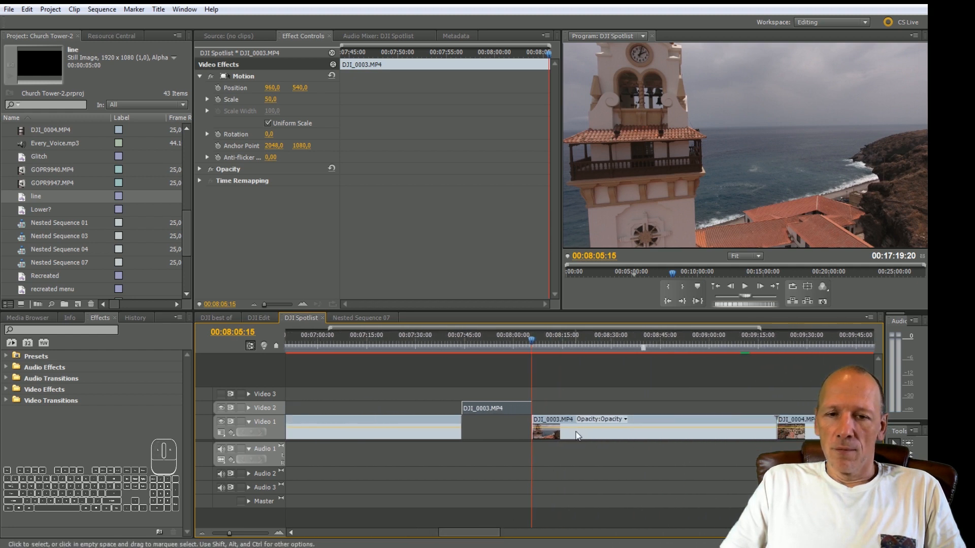
key(space)
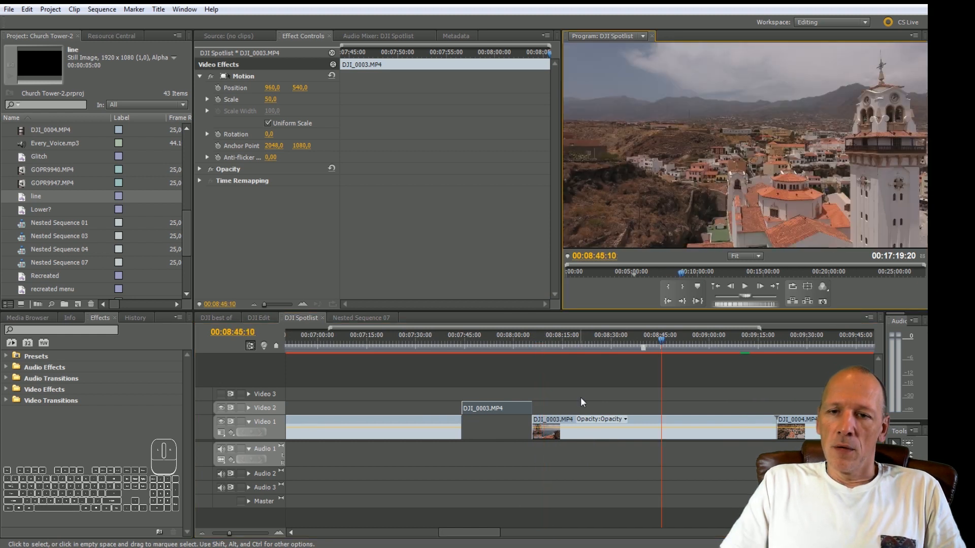
key(space)
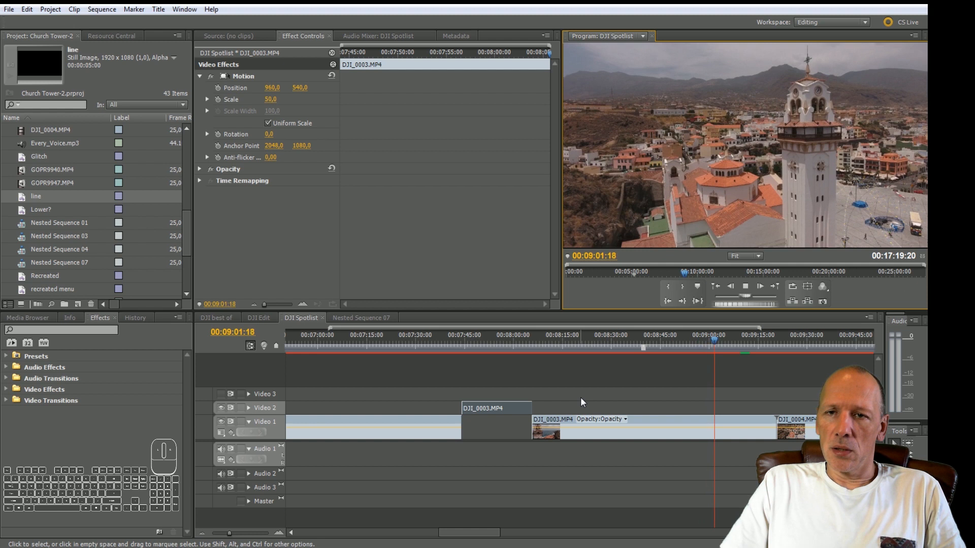
key(space)
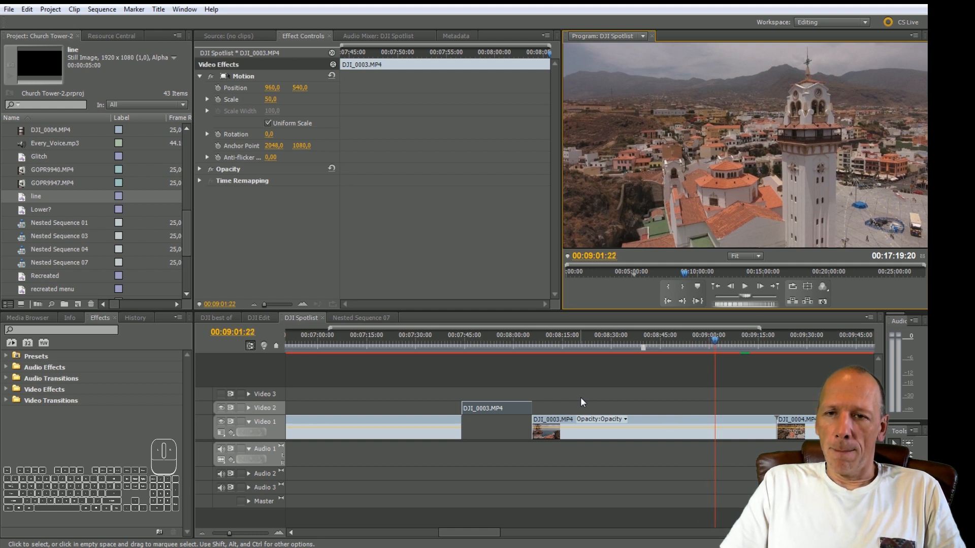
key(space)
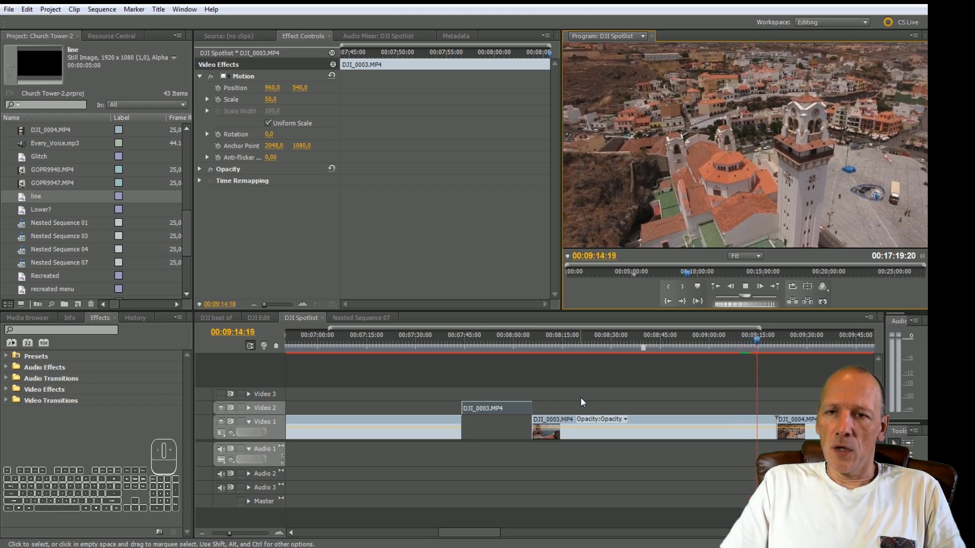
key(space)
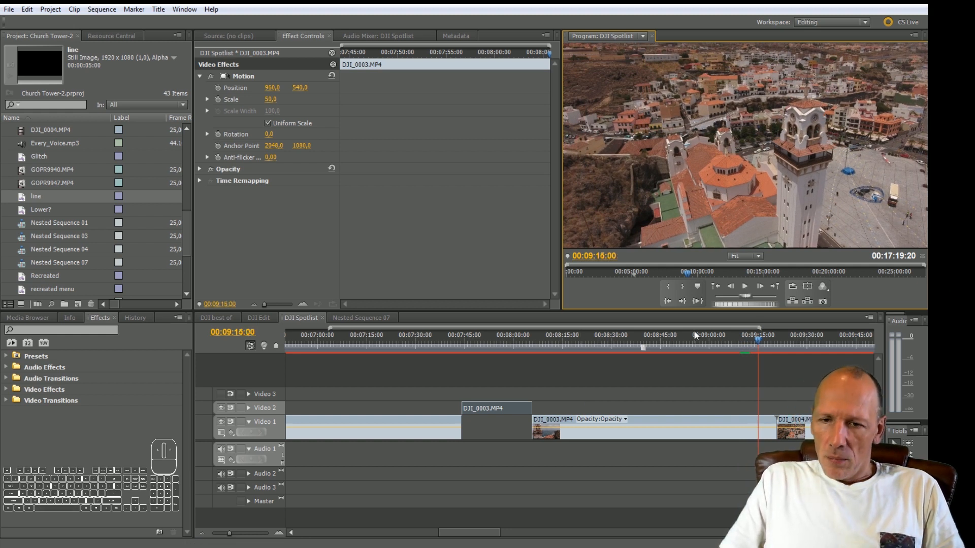
Step: Examine the church tower footage before 00:09:15:00 for a good shot start, going back frame by frame to 00:09:02:06
drag(758, 340, 731, 343)
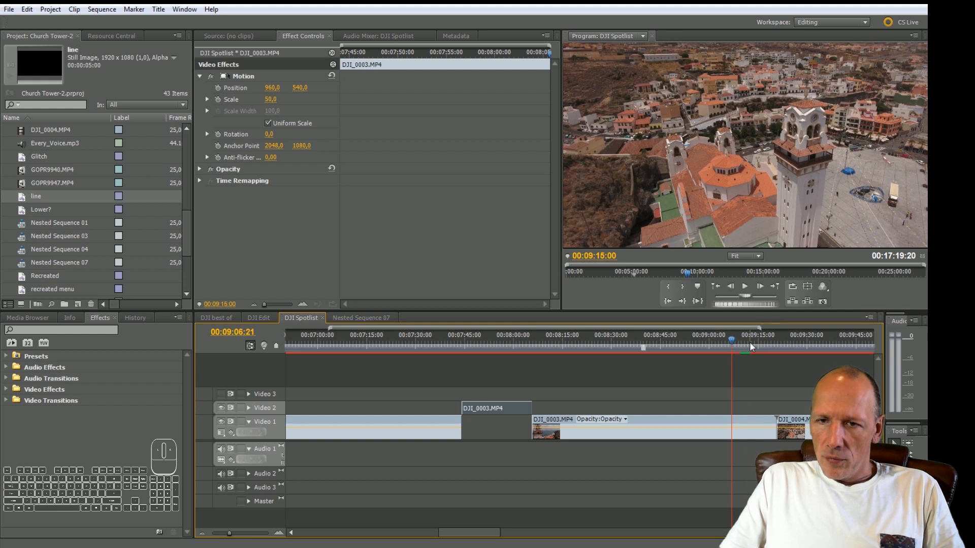
key(Left)
key(Left)
key(Left)
key(Left)
key(Left)
key(Left)
key(Left)
key(Left)
key(Left)
key(Left)
key(Left)
key(Left)
key(Left)
key(Left)
key(Left)
key(Left)
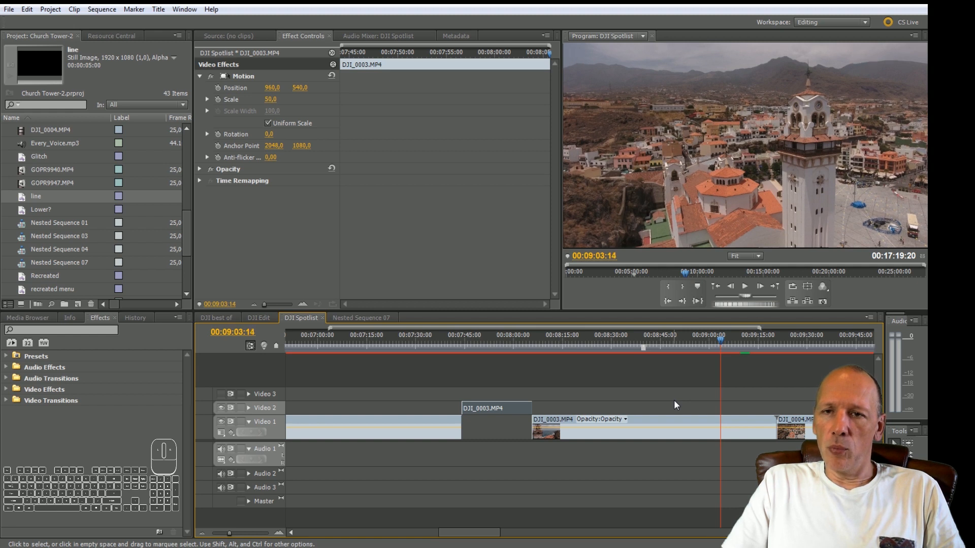
key(Left)
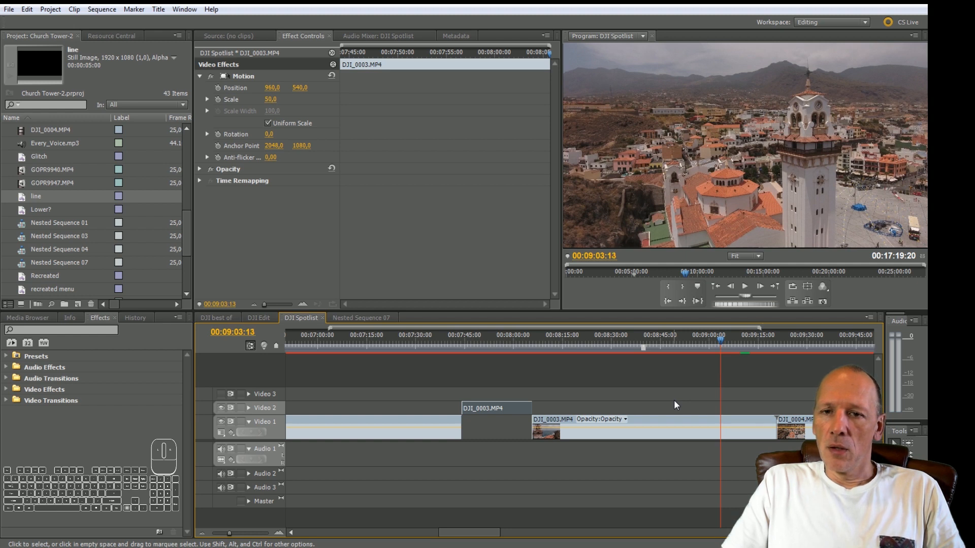
key(Left)
key(Left)
key(Left)
key(Left)
key(Left)
key(Left)
key(Left)
key(Left)
key(Left)
key(Left)
key(Left)
key(Left)
key(Left)
key(Left)
key(Left)
key(Left)
key(Left)
key(Left)
key(Left)
key(Left)
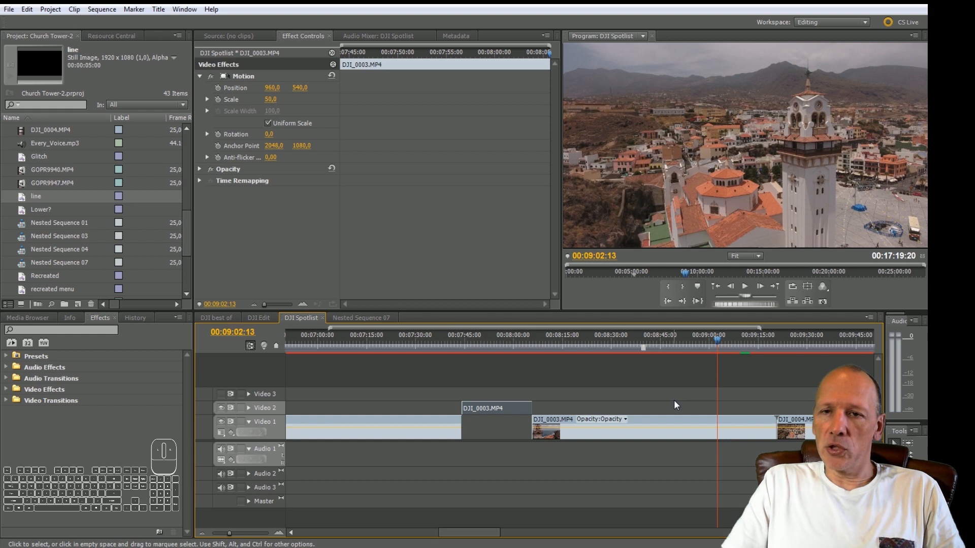
key(Left)
key(Left)
key(Left)
key(Left)
key(Left)
key(Left)
key(Left)
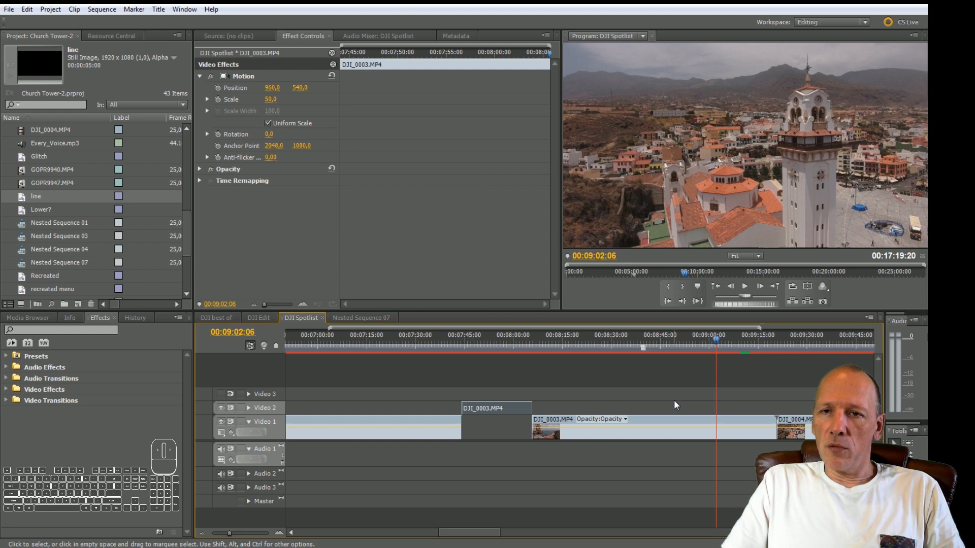
Step: Replay the footage around the church tower, including from 00:09:00:15, and split the Video 1 clip at 00:09:03:22
key(space)
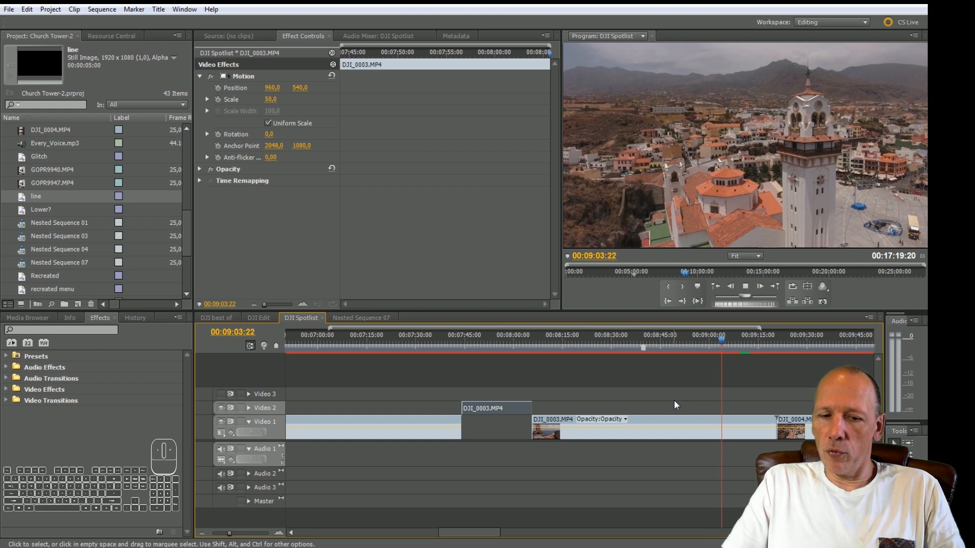
key(c)
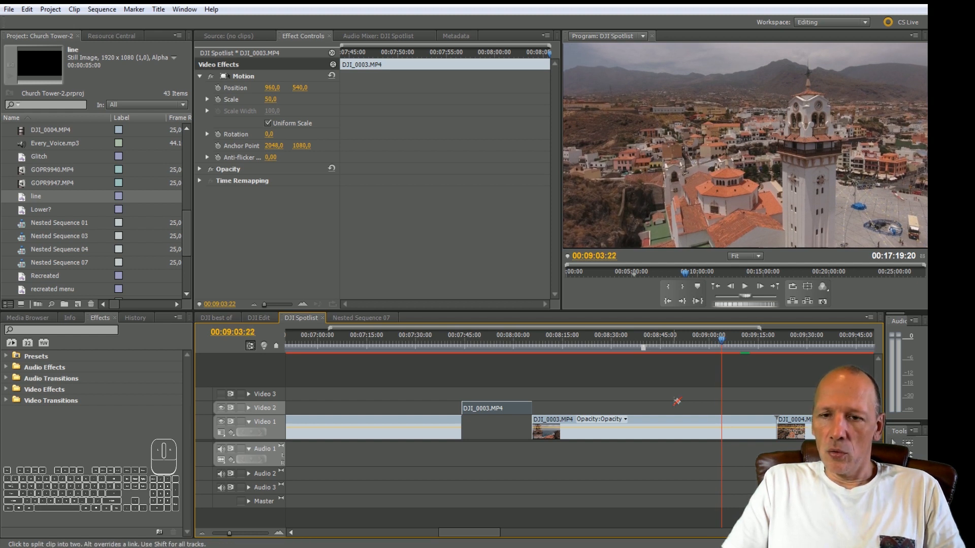
key(Left)
key(Left)
key(Left)
key(Left)
key(Left)
key(Left)
key(Left)
key(Left)
key(Left)
key(Left)
key(Left)
key(Left)
key(Left)
key(Left)
key(Left)
key(Left)
key(Left)
key(Left)
key(Left)
key(Left)
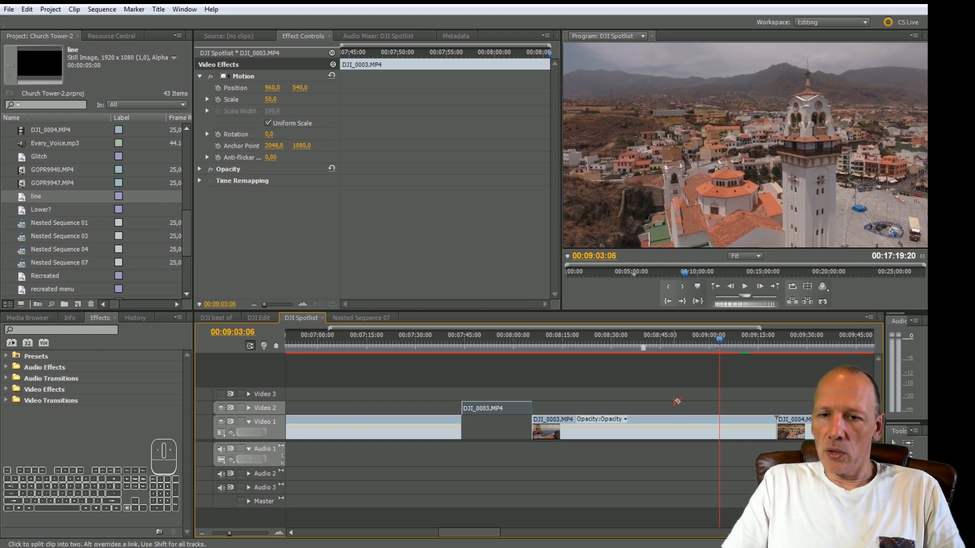
key(Left)
key(Left)
key(Left)
key(Left)
key(Left)
key(Left)
key(Left)
key(Left)
key(Left)
key(Left)
key(Left)
key(Left)
key(Left)
key(Left)
key(Left)
key(Left)
key(Left)
key(Left)
key(Left)
key(Left)
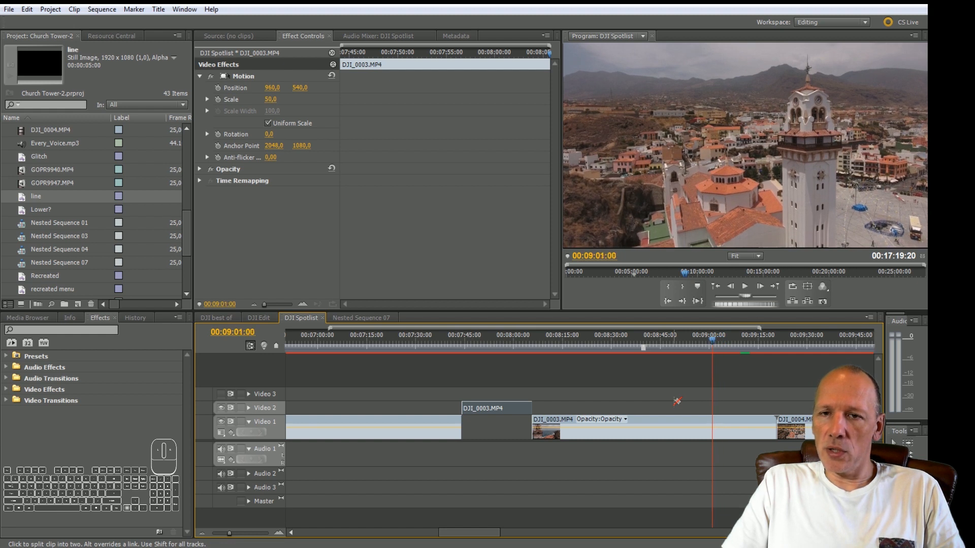
key(Left)
key(Left)
key(Left)
key(Left)
key(Left)
key(Left)
key(Left)
key(Left)
key(Left)
key(Left)
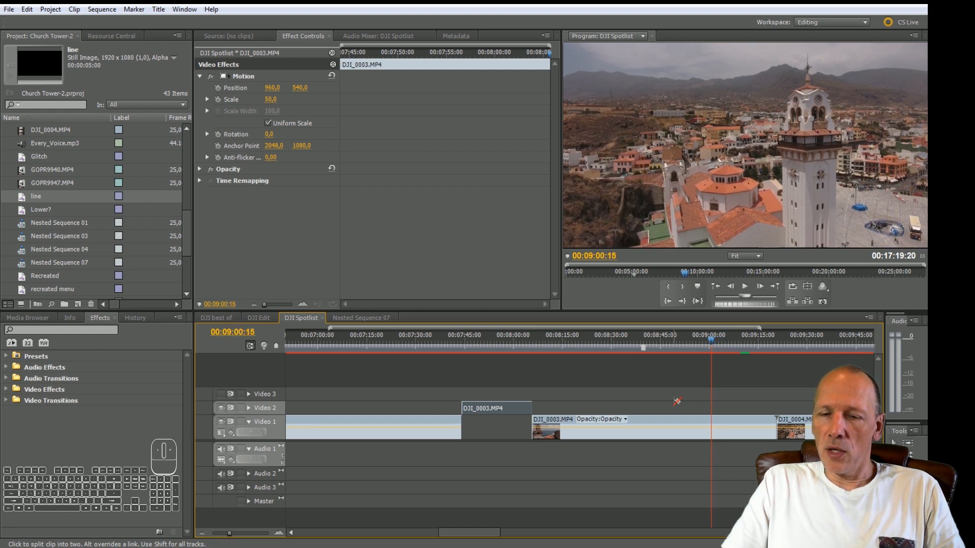
key(space)
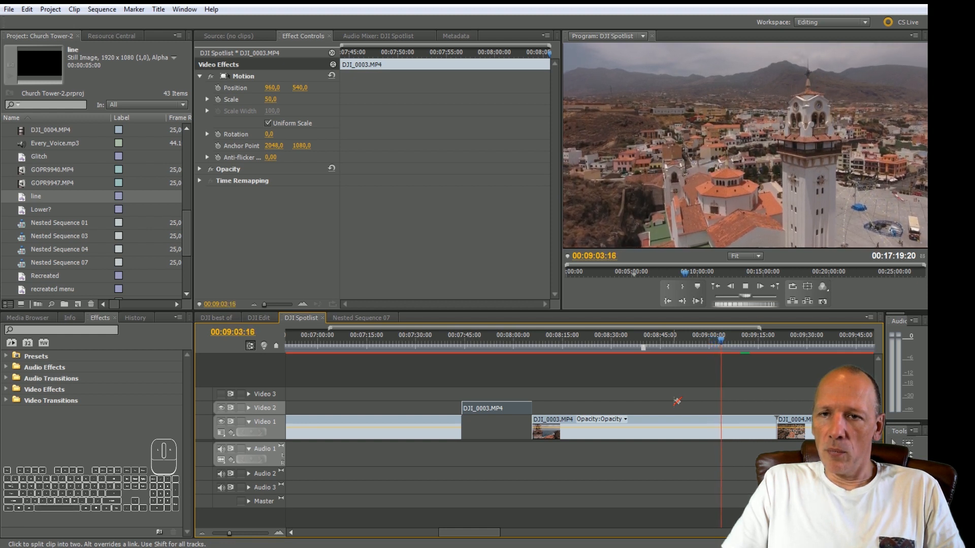
key(space)
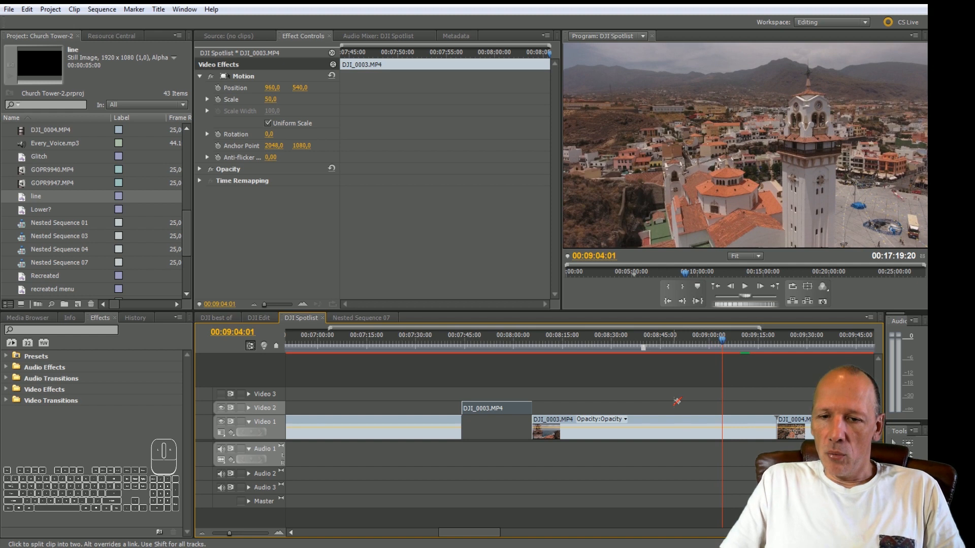
key(Left)
key(Left)
key(Left)
key(Left)
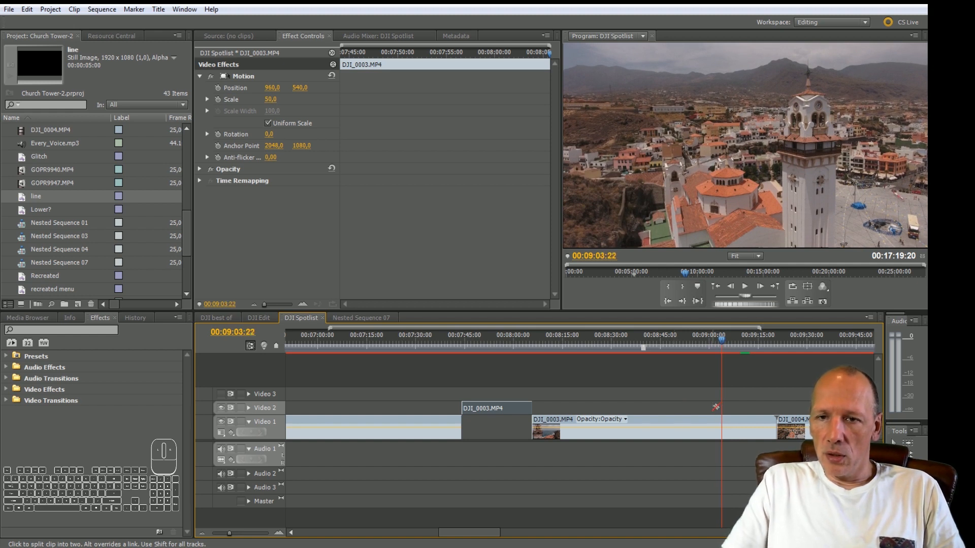
click(725, 430)
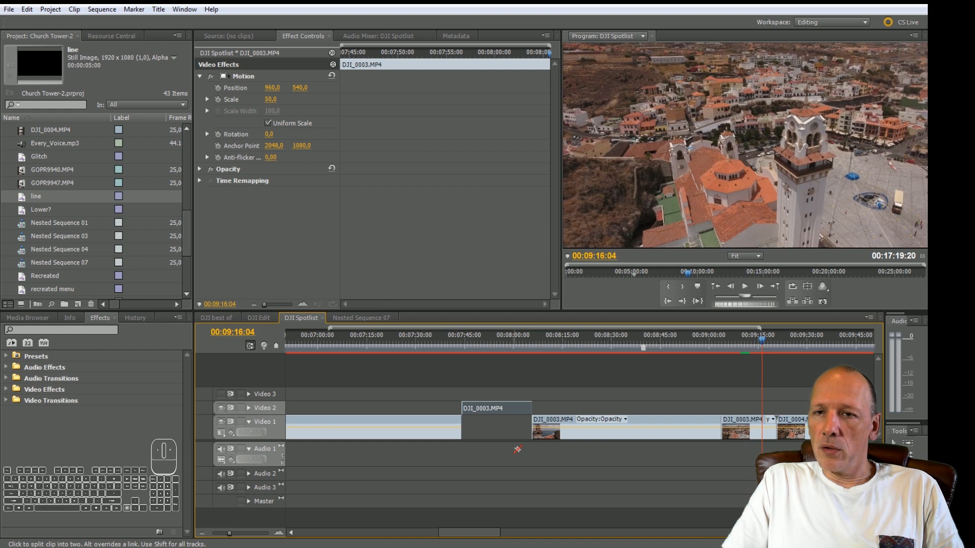
Step: Step back from 00:09:16:04 to the end of the good church shot and split the Video 1 clip at 00:09:14:02
key(Left)
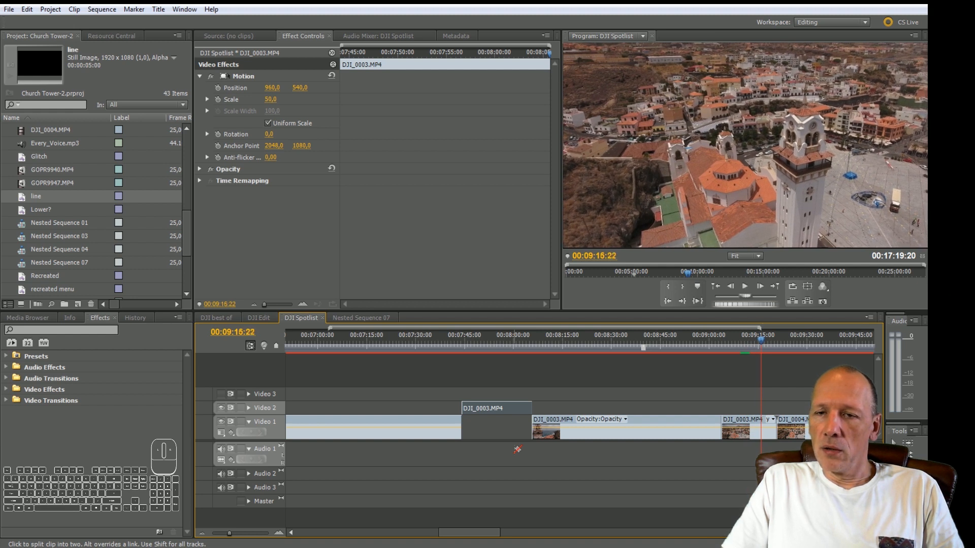
key(Left)
key(Left)
key(Left)
key(Left)
key(Left)
key(Left)
key(Left)
key(Left)
key(Left)
key(Left)
key(Left)
key(Left)
key(Left)
key(Left)
key(Left)
key(Left)
key(Left)
key(Left)
key(Left)
key(Left)
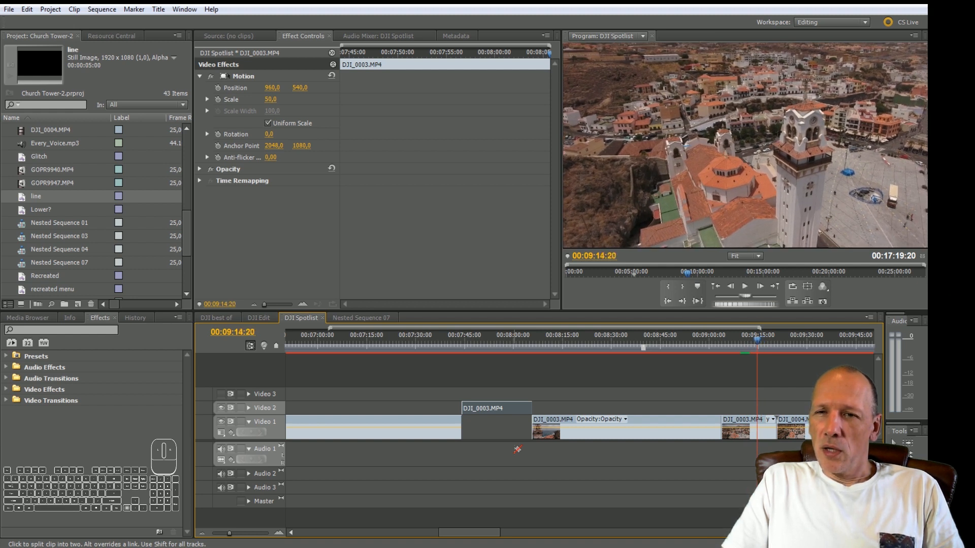
key(Left)
key(Left)
key(Left)
key(Left)
key(Left)
key(Left)
key(Left)
key(Left)
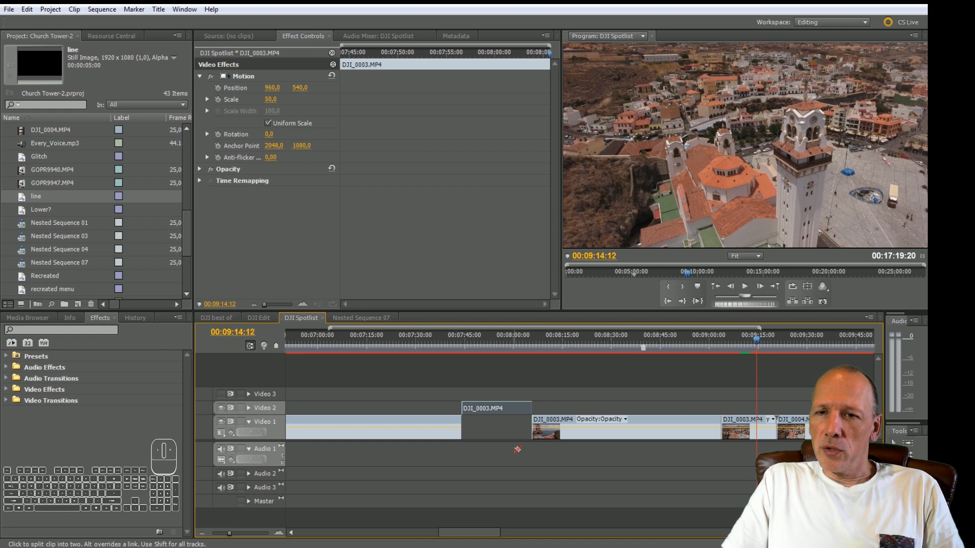
key(Left)
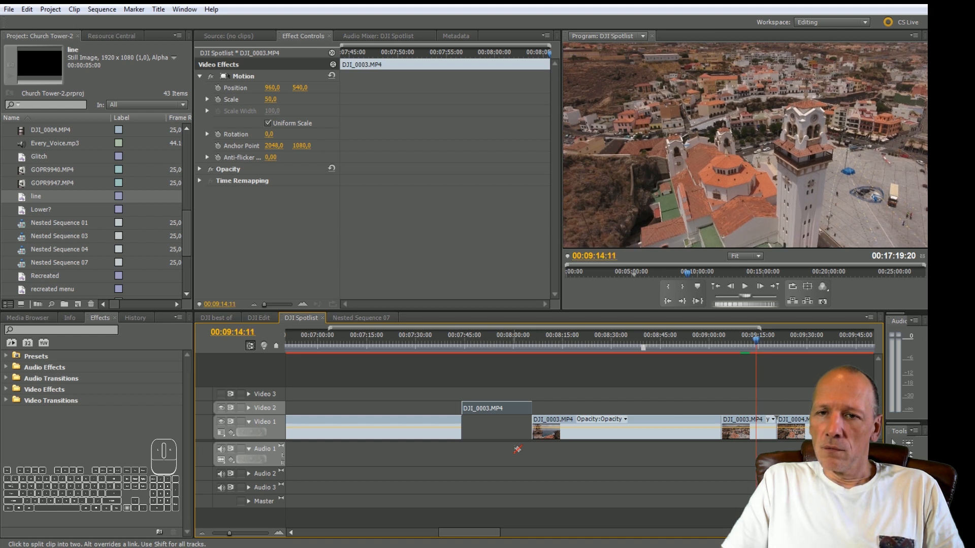
key(Left)
key(Left)
key(Left)
key(Left)
key(Left)
key(Left)
key(Left)
key(Left)
key(Left)
key(Left)
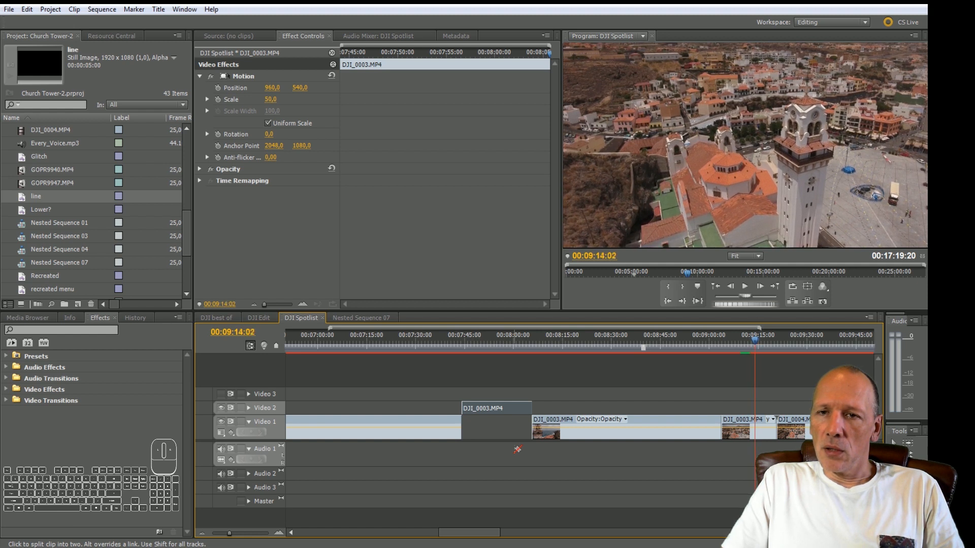
click(758, 436)
Step: Raise the segment between 00:09:03:22 and 00:09:14:02 to Video 2 and play from its start on to 00:09:22:15
key(v)
drag(743, 429, 723, 346)
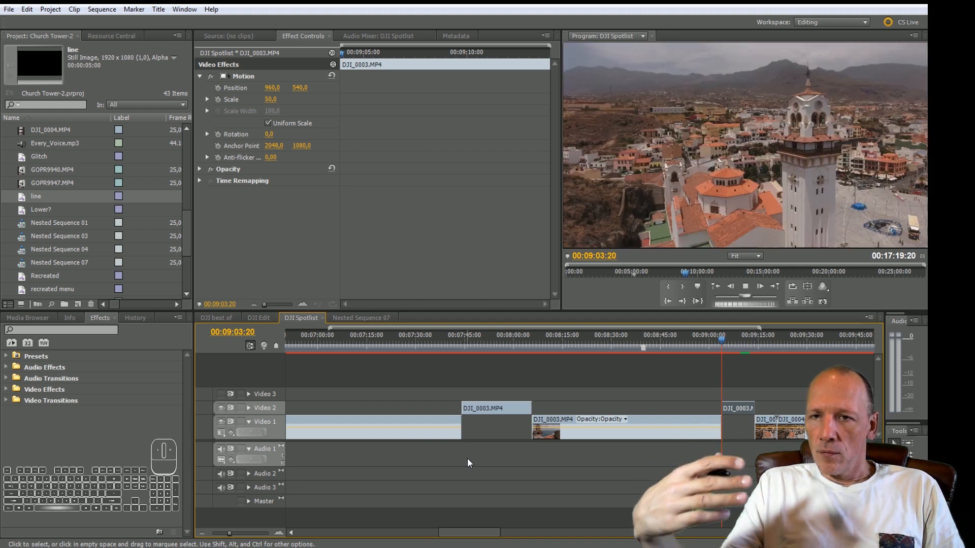
key(space)
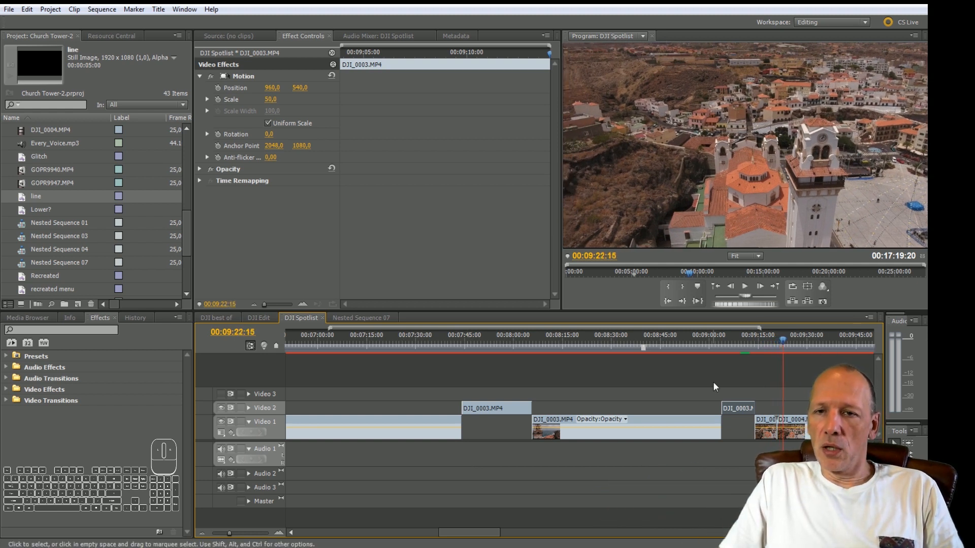
drag(455, 531, 478, 531)
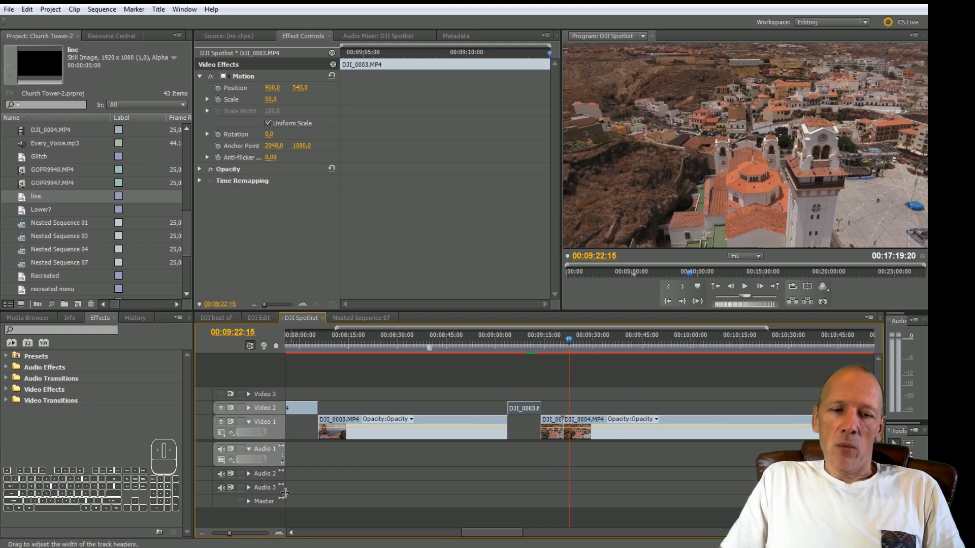
drag(229, 533, 222, 534)
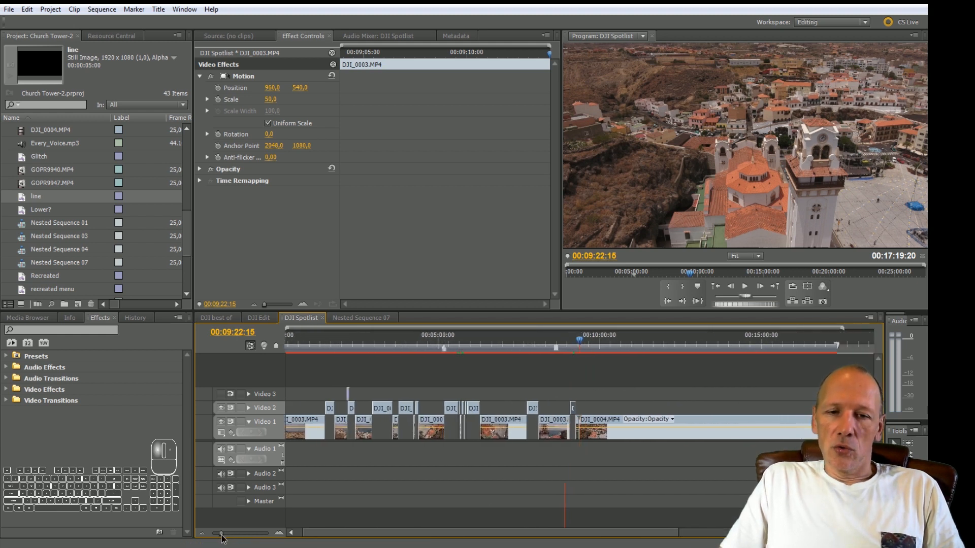